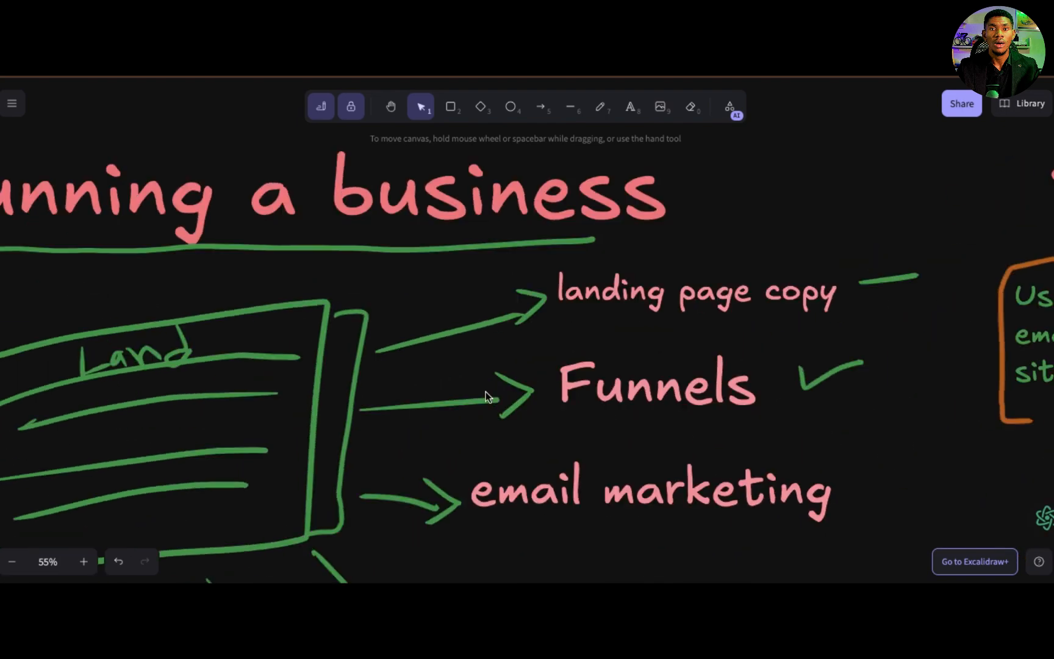
Step: Examine the board's title text about automating 90% of a business with Systeme.io and ChatGPT
scroll(486, 393, "up", 7)
scroll(486, 392, "down", 5)
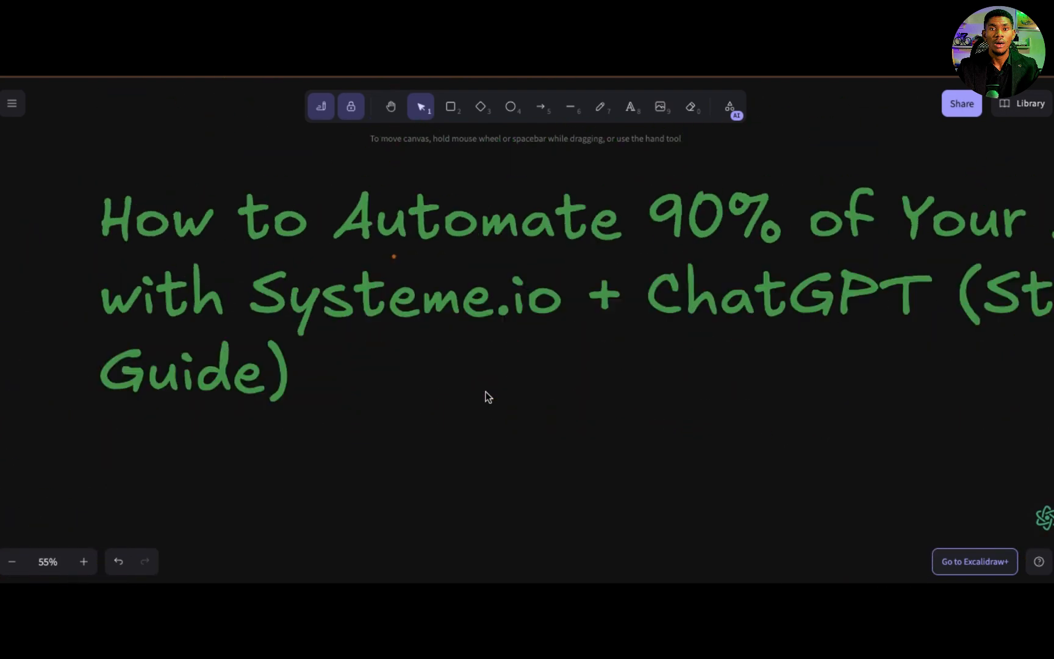
scroll(486, 393, "up", 1)
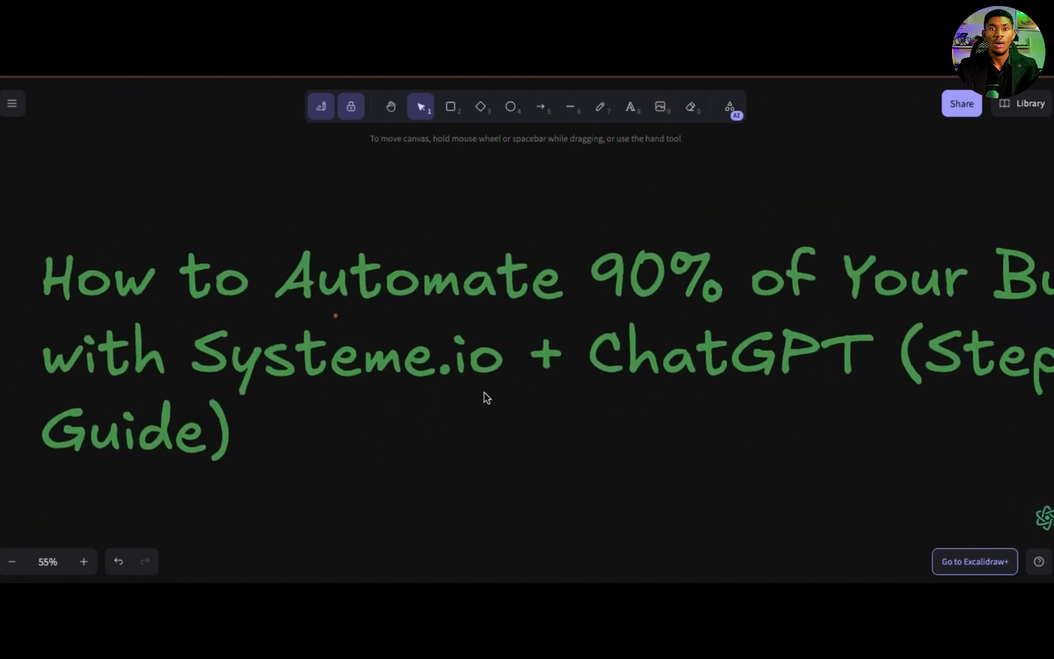
scroll(483, 392, "down", 1)
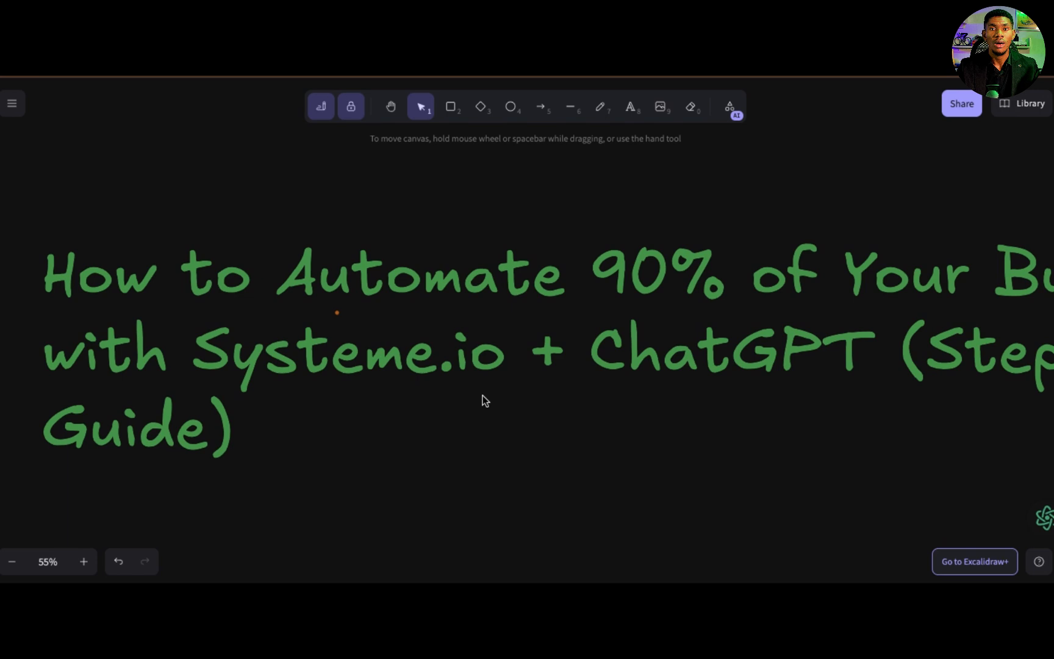
scroll(425, 353, "down", 5)
scroll(426, 353, "up", 4)
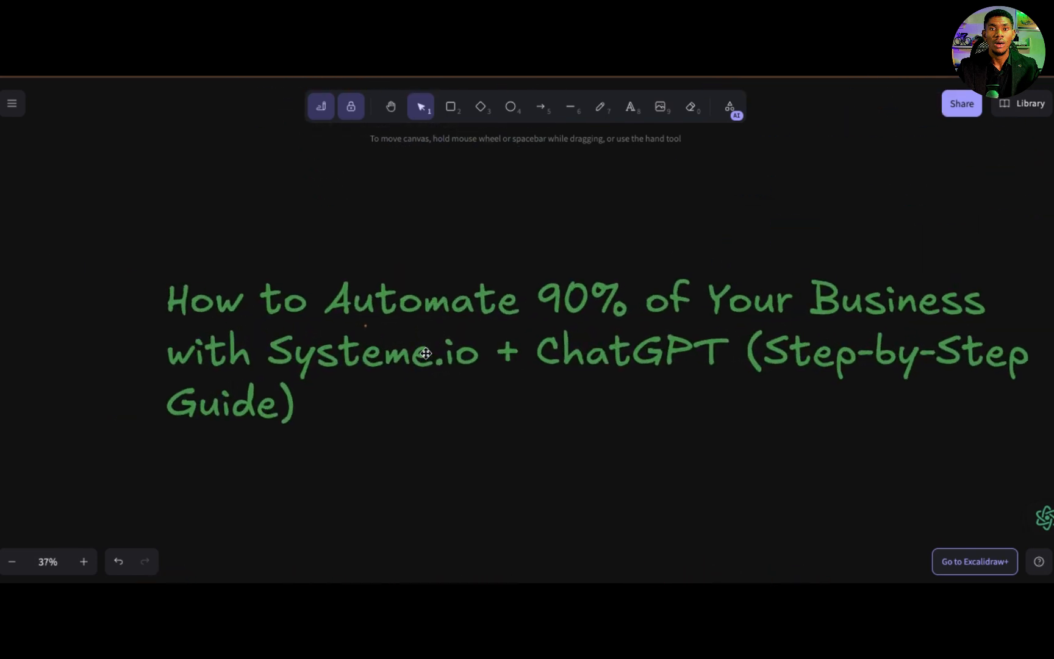
scroll(425, 353, "down", 2)
scroll(424, 353, "right", 2)
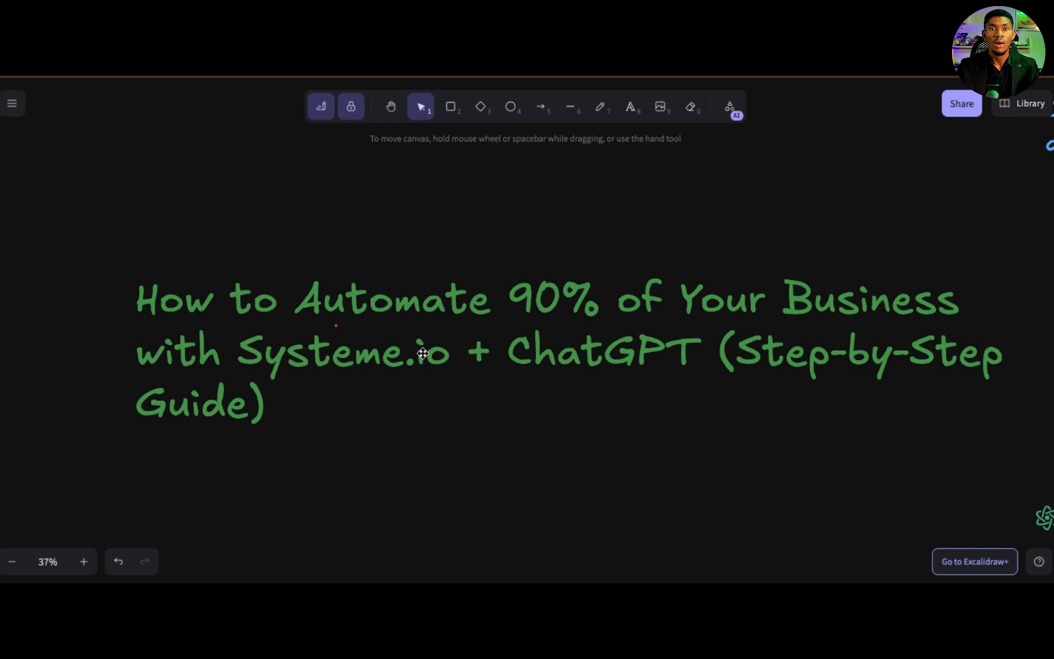
scroll(616, 363, "down", 3)
scroll(616, 364, "left", 2)
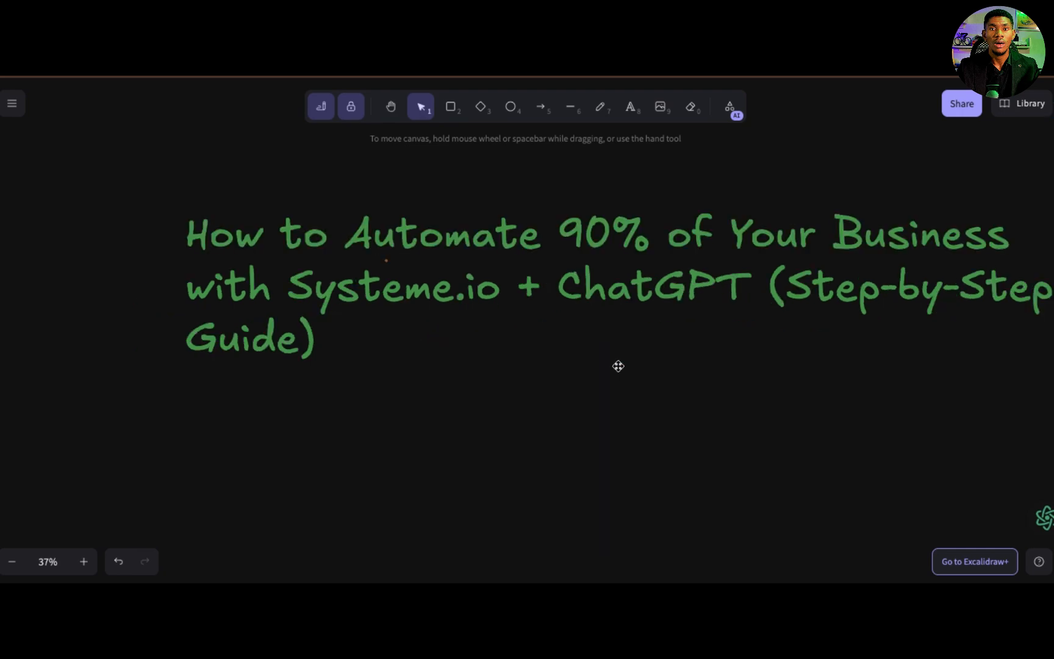
Step: Look over the board's notes and find the "Running a business" diagram below the title
scroll(619, 366, "down", 3)
scroll(618, 365, "down", 6)
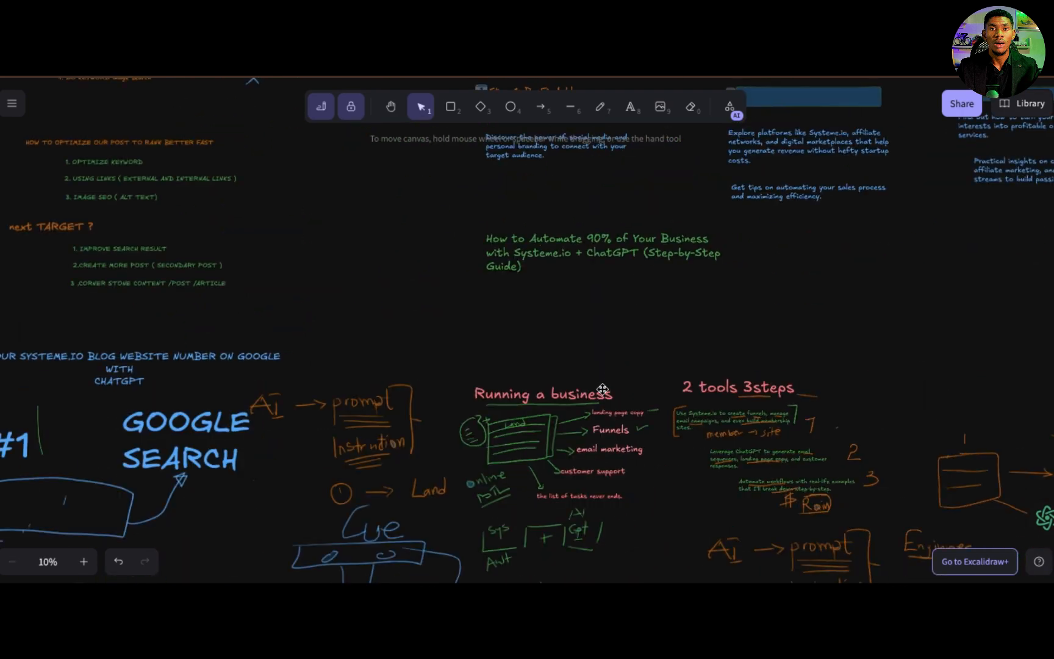
scroll(616, 367, "down", 2)
scroll(602, 390, "down", 2)
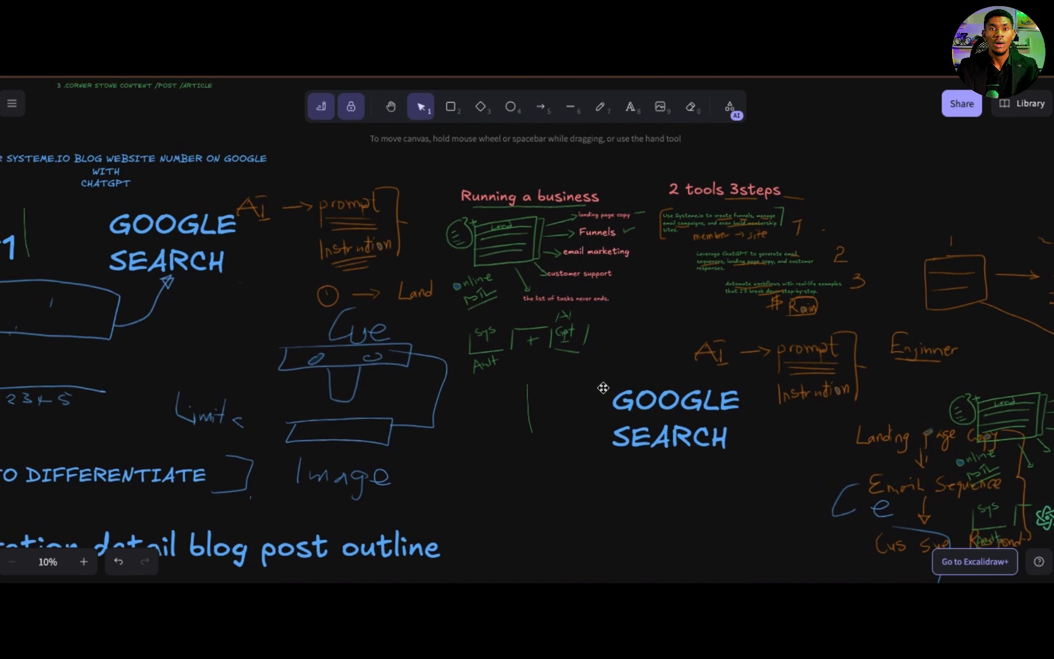
scroll(603, 388, "up", 3)
scroll(603, 388, "up", 3)
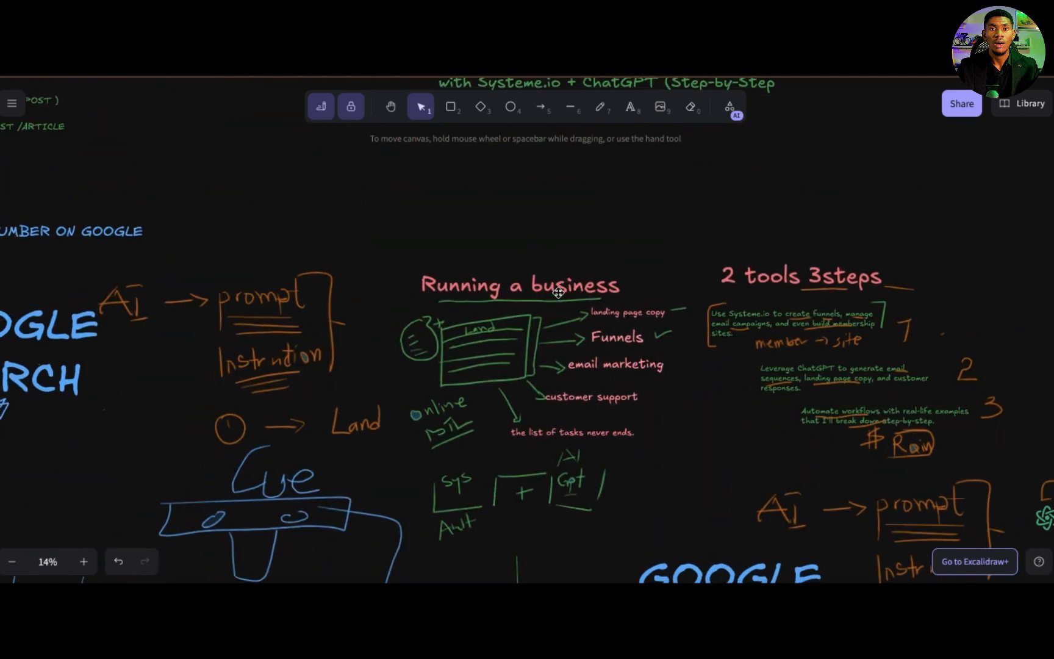
scroll(549, 381, "left", 1)
scroll(520, 378, "up", 1)
scroll(521, 379, "up", 5)
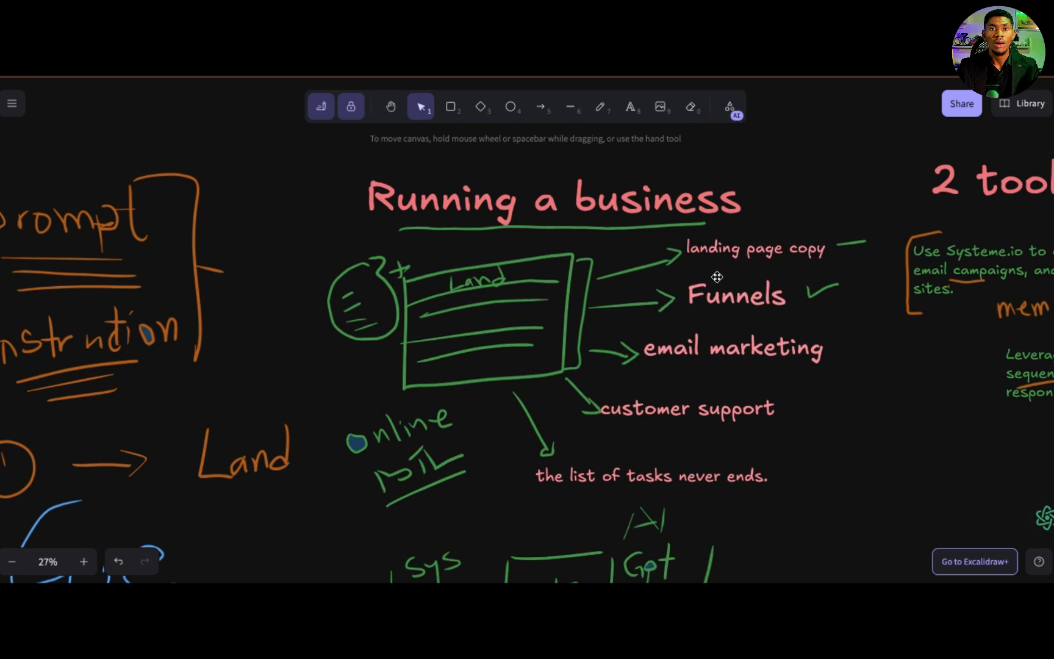
Step: Draw an orange freehand stroke across "Funnels" and marks beside "email marketing", "customer support" and "the list of tasks never ends."
left_click(602, 109)
left_click_drag(686, 273, 784, 304)
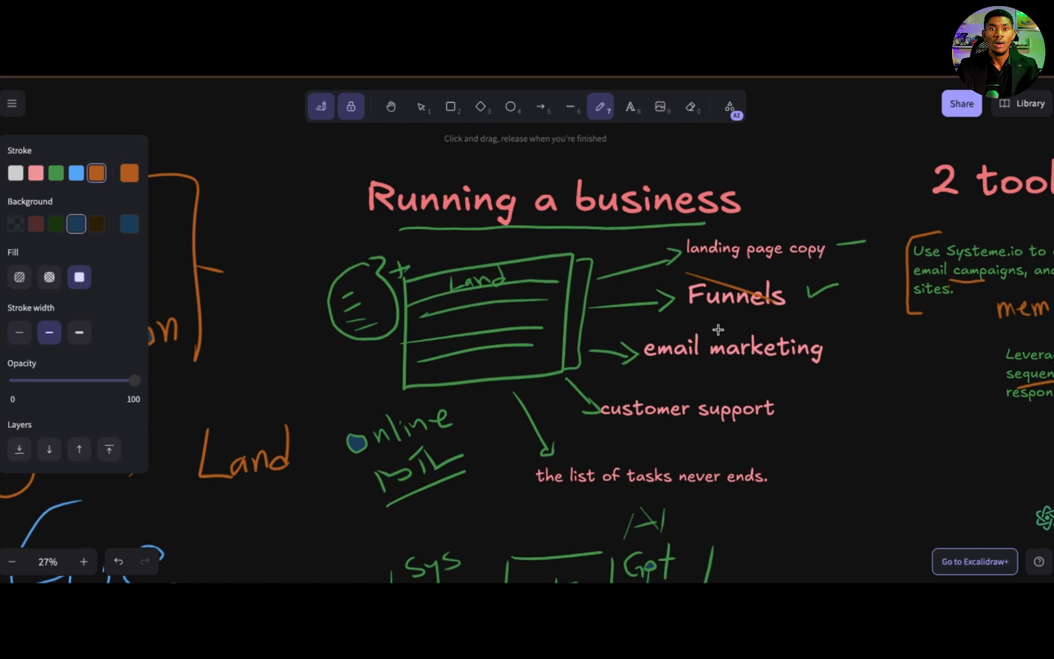
left_click_drag(830, 365, 871, 360)
left_click_drag(795, 413, 852, 415)
left_click_drag(788, 478, 880, 484)
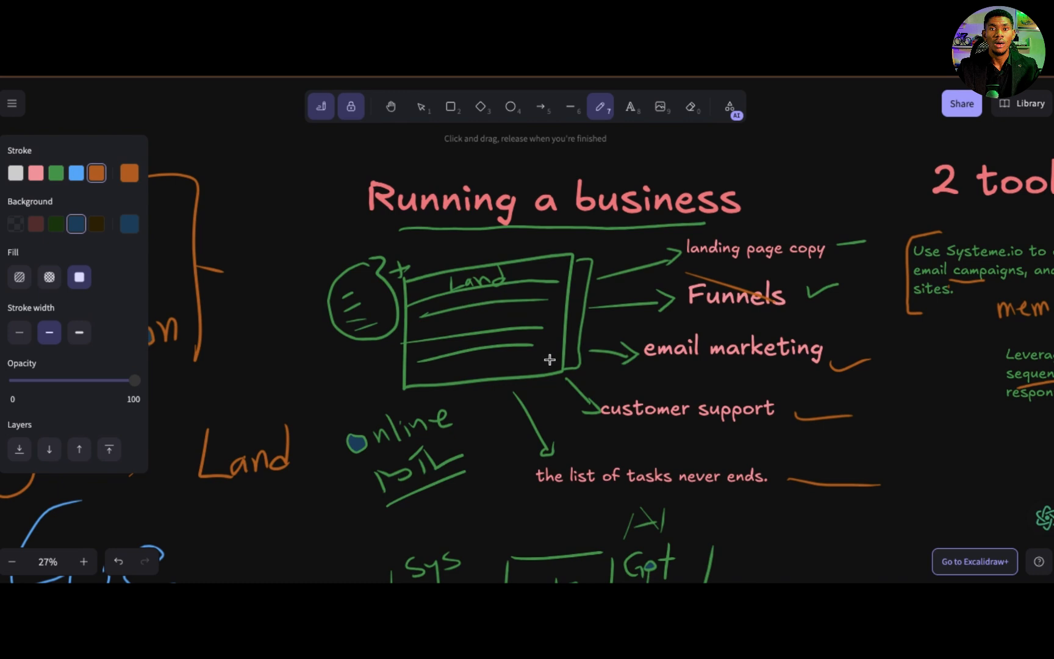
Step: In the "2 tools 3steps" notes, draw a freehand stroke above "Leverage ChatGPT", circle "ChatGPT" and underline "responses"
scroll(612, 416, "right", 10)
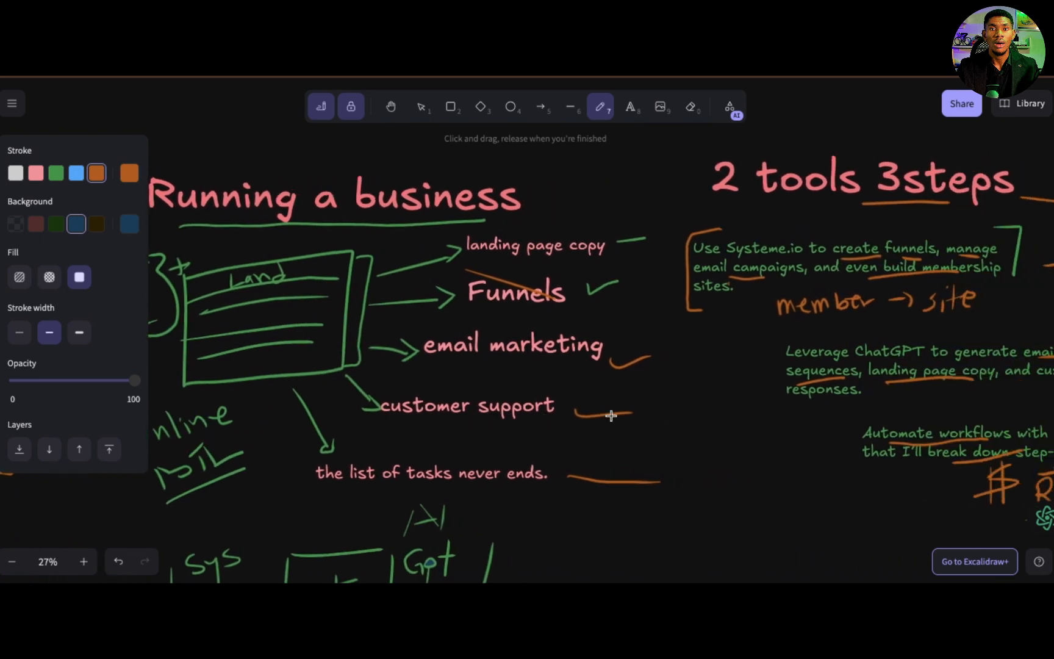
scroll(611, 415, "right", 1)
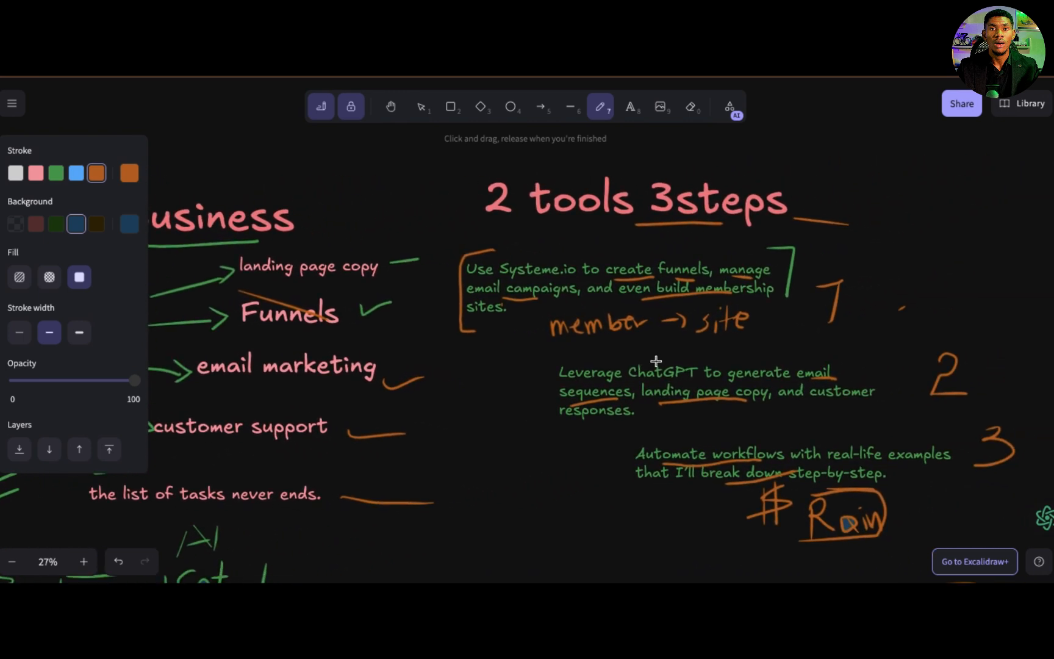
left_click_drag(563, 351, 687, 366)
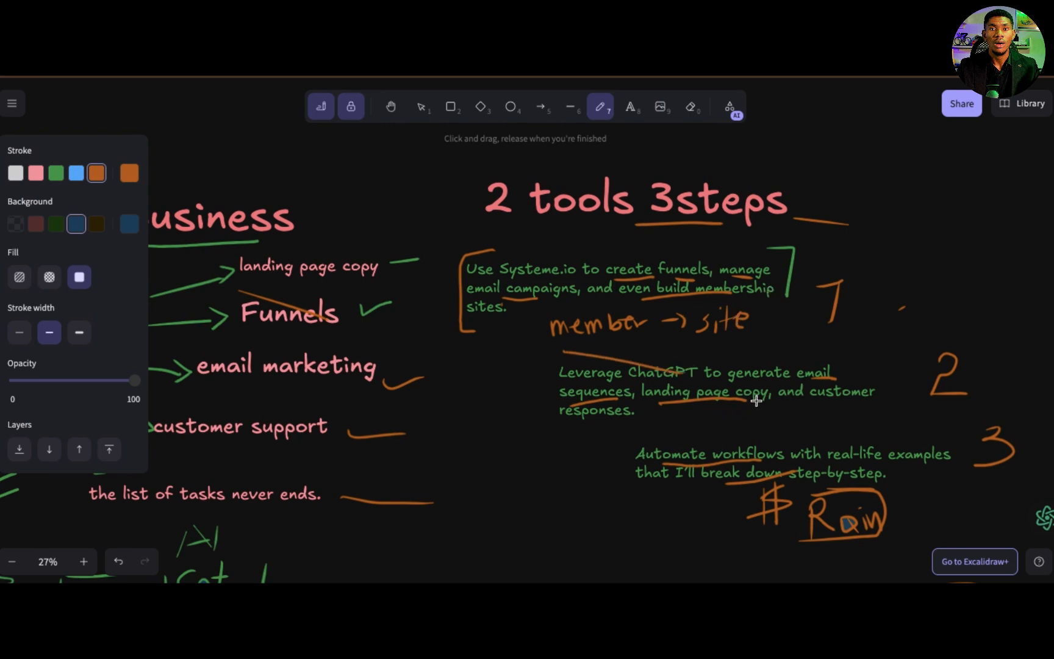
scroll(756, 401, "up", 1)
scroll(750, 378, "up", 3)
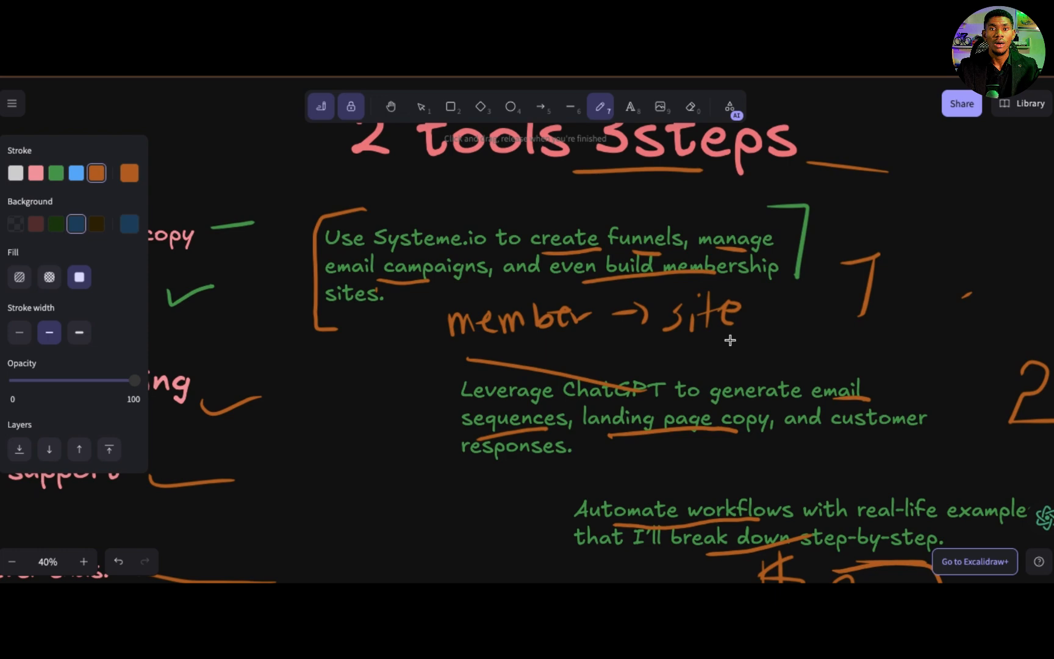
scroll(687, 354, "down", 5)
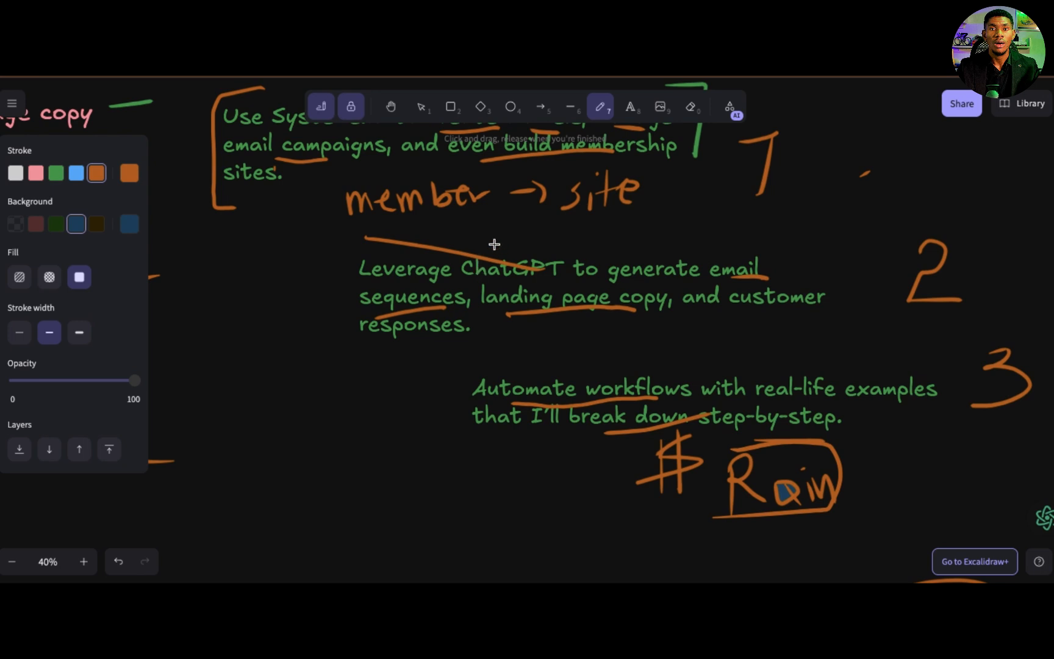
mouse_move(494, 244)
left_mouse_down()
mouse_move(451, 263)
mouse_move(494, 302)
mouse_move(570, 287)
mouse_move(533, 242)
left_mouse_up()
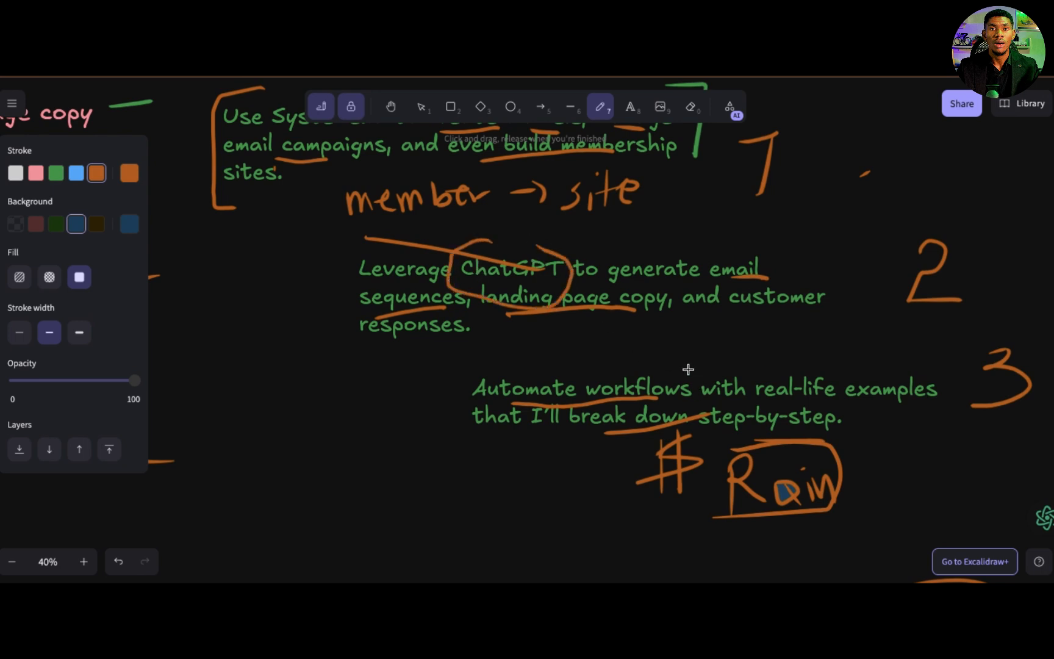
left_click_drag(397, 343, 443, 335)
Step: Draw a freehand box around the handwritten 3 beside "Automate workflows" and slanted strokes beneath the dollar sign
scroll(617, 403, "right", 5)
scroll(617, 402, "down", 3)
left_click_drag(820, 276, 794, 320)
key("ctrl+z")
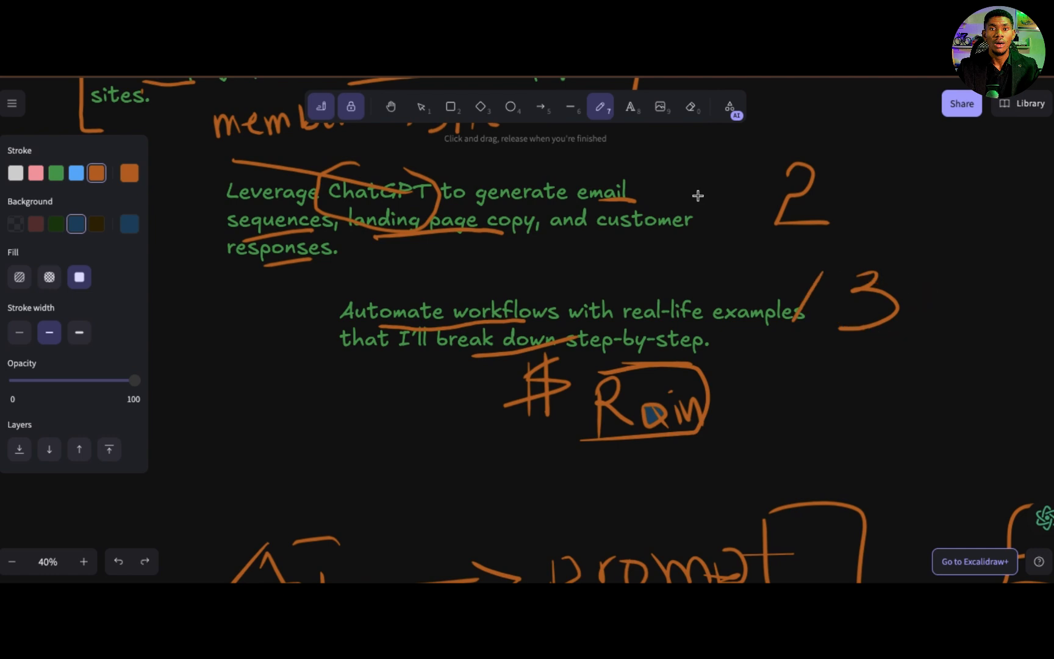
mouse_move(823, 272)
left_mouse_down()
mouse_move(927, 249)
mouse_move(902, 342)
mouse_move(819, 308)
left_mouse_up()
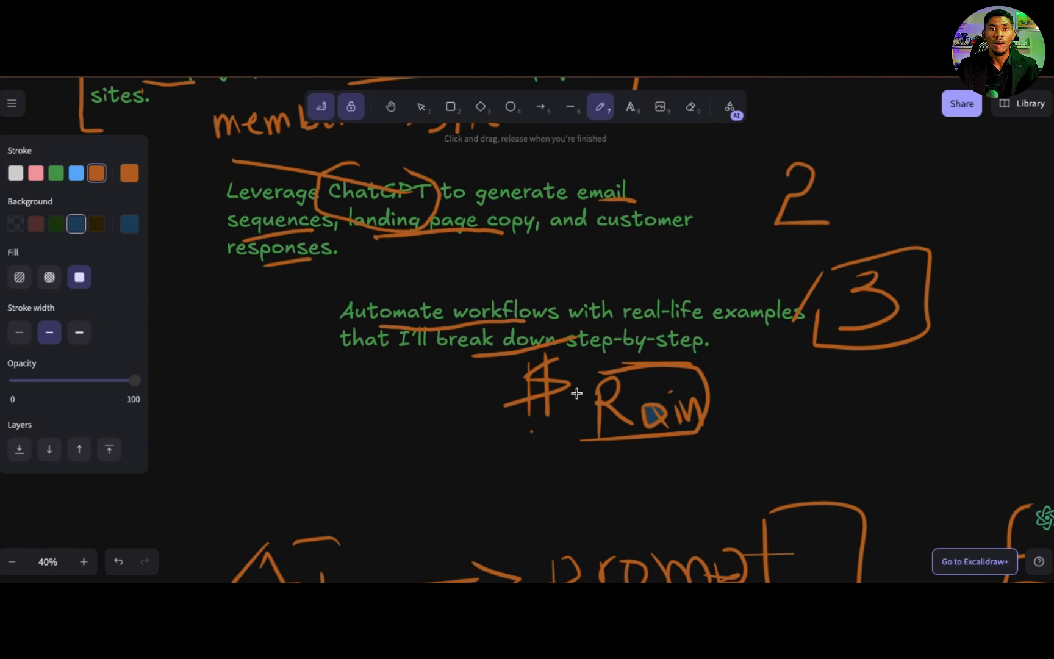
mouse_move(576, 393)
left_mouse_down()
mouse_move(532, 431)
mouse_move(587, 406)
left_mouse_up()
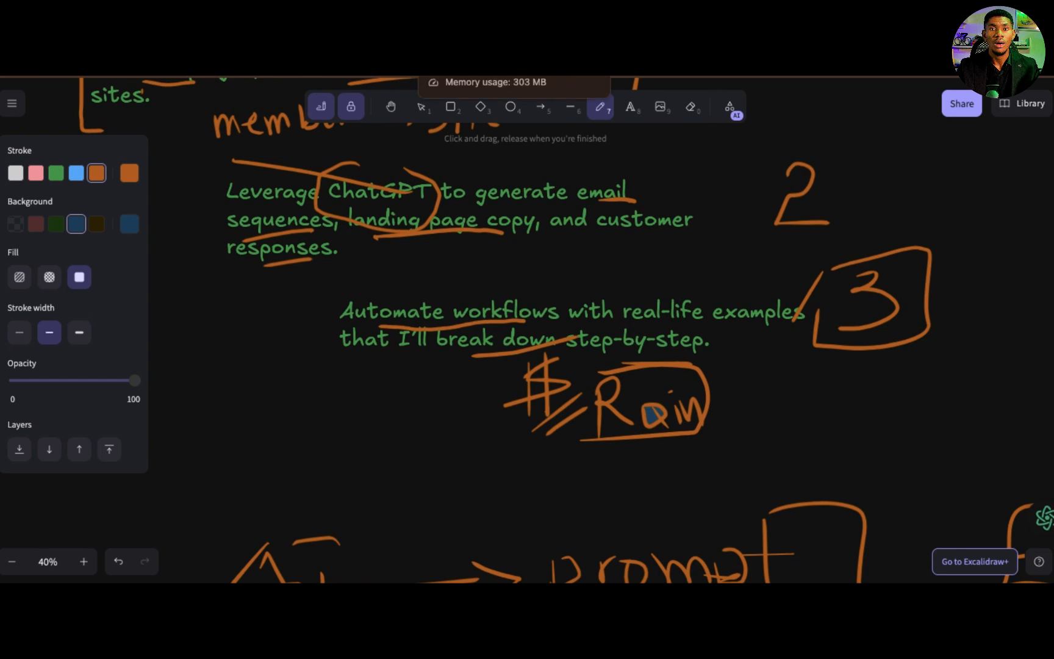
Step: Switch to the Systeme.io page editor and review the landing page's hero headline, client logos and testimonials
left_click(366, 67)
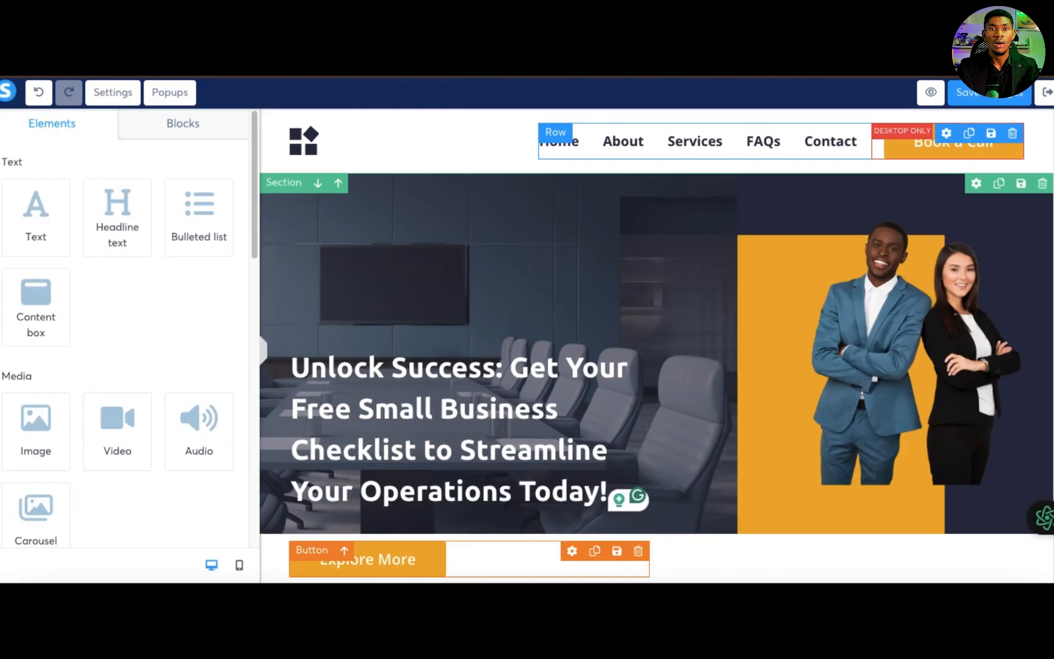
scroll(592, 244, "down", 7)
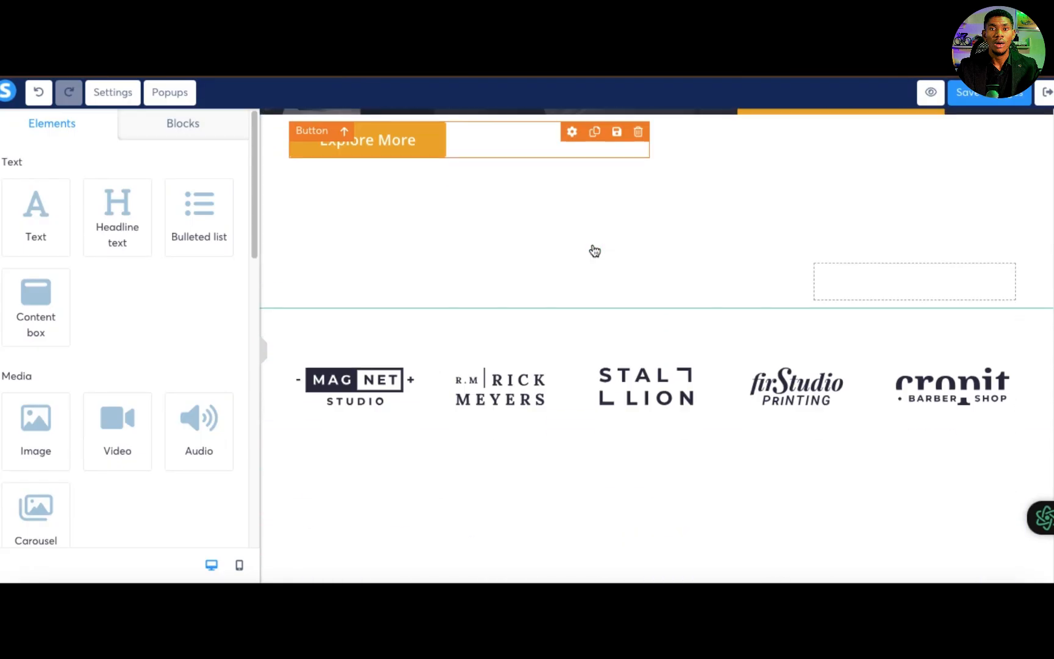
scroll(594, 249, "down", 7)
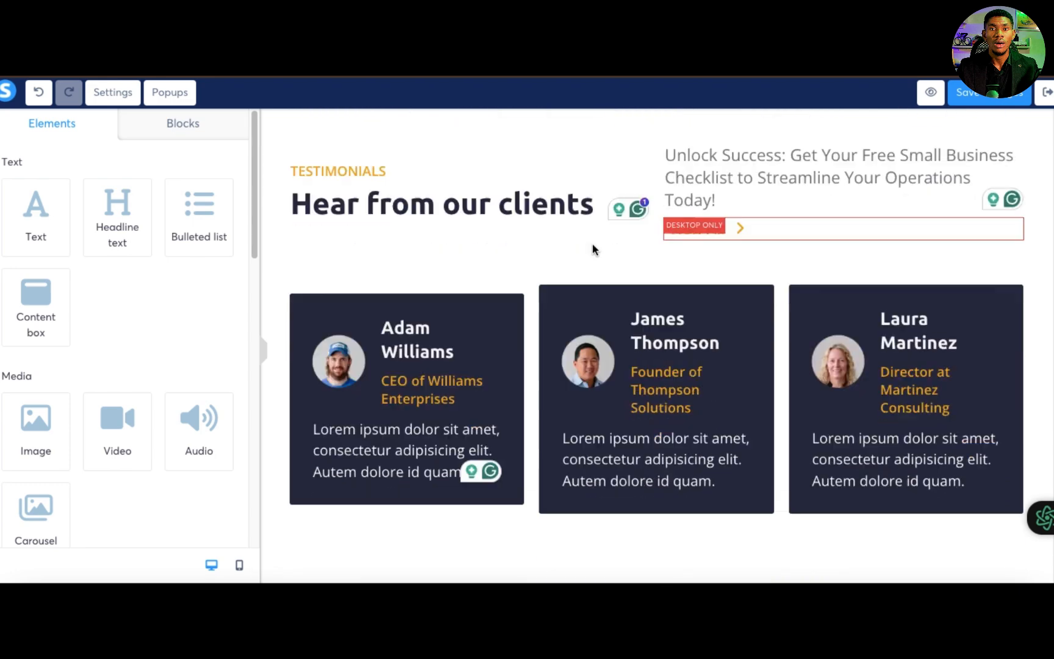
scroll(592, 249, "down", 3)
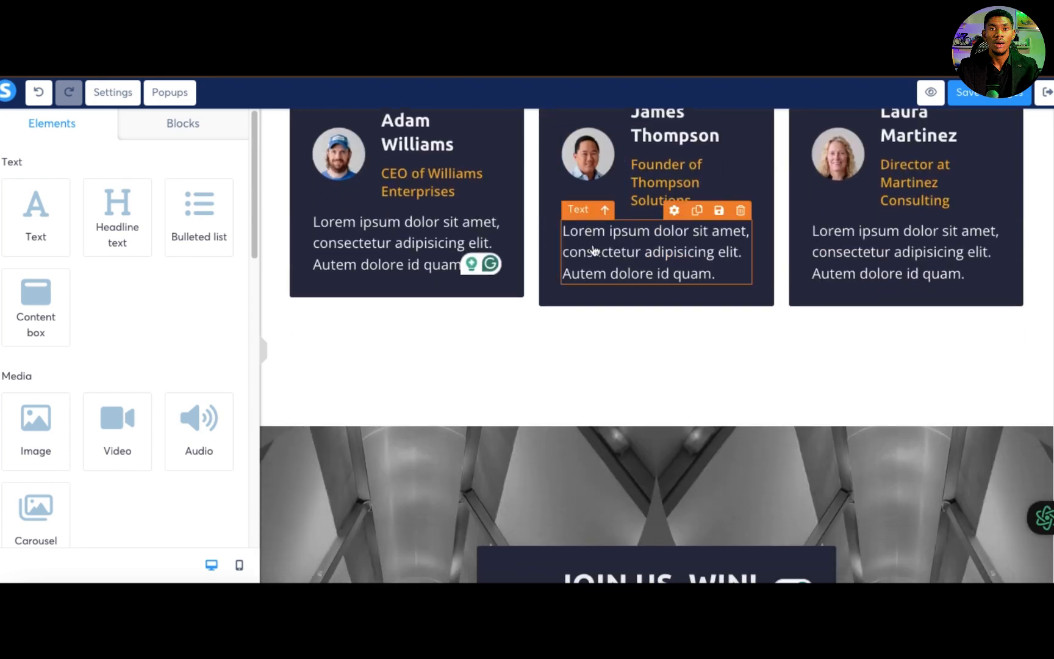
scroll(594, 250, "up", 15)
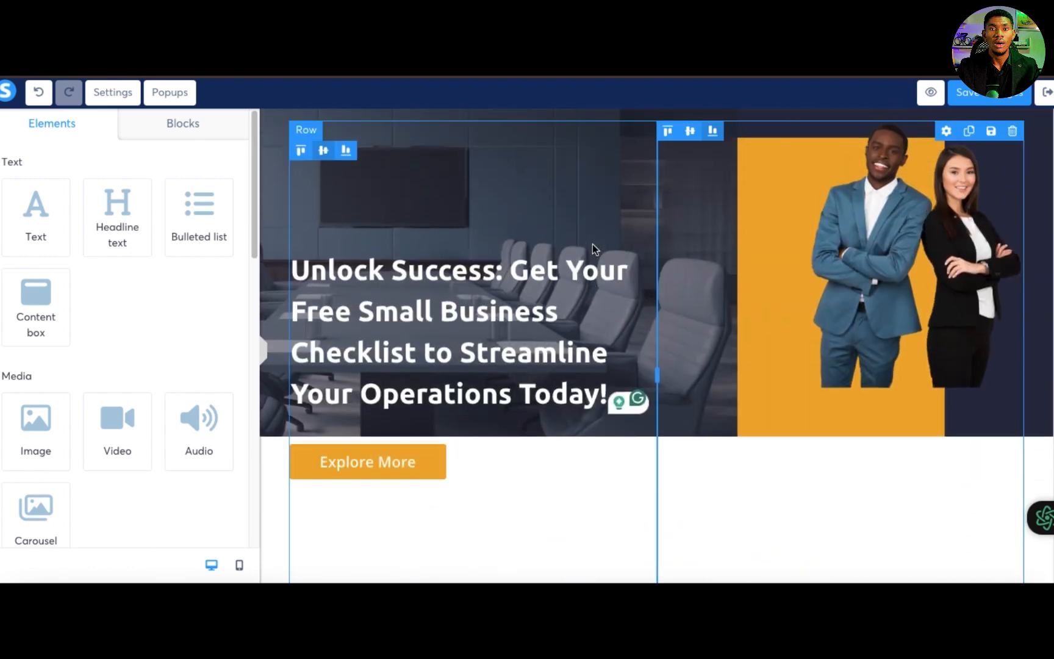
scroll(592, 247, "down", 2)
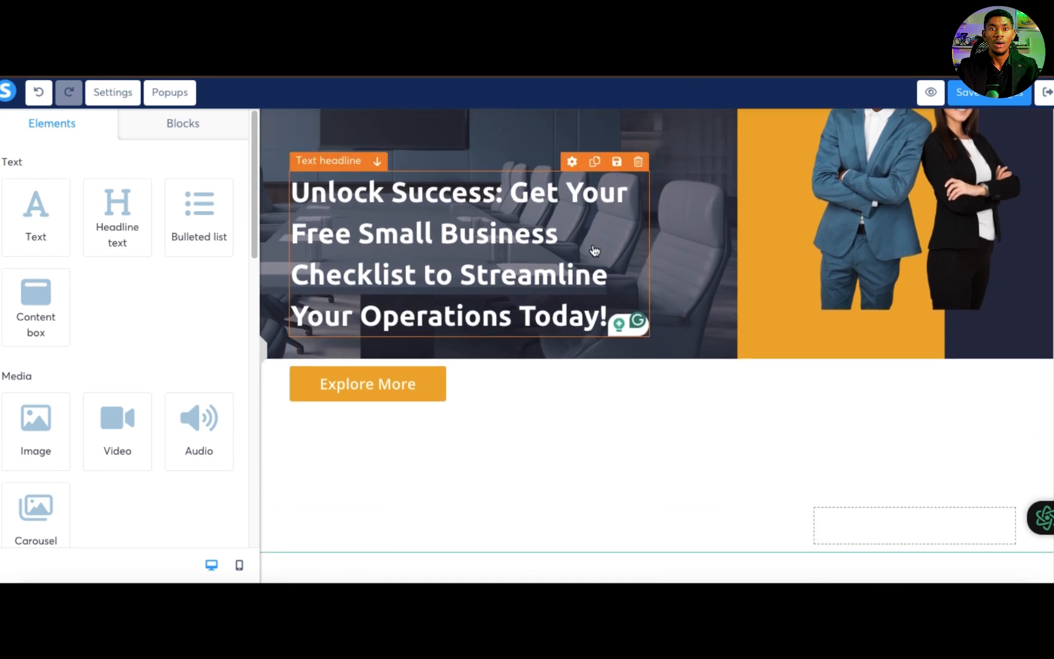
scroll(584, 365, "down", 5)
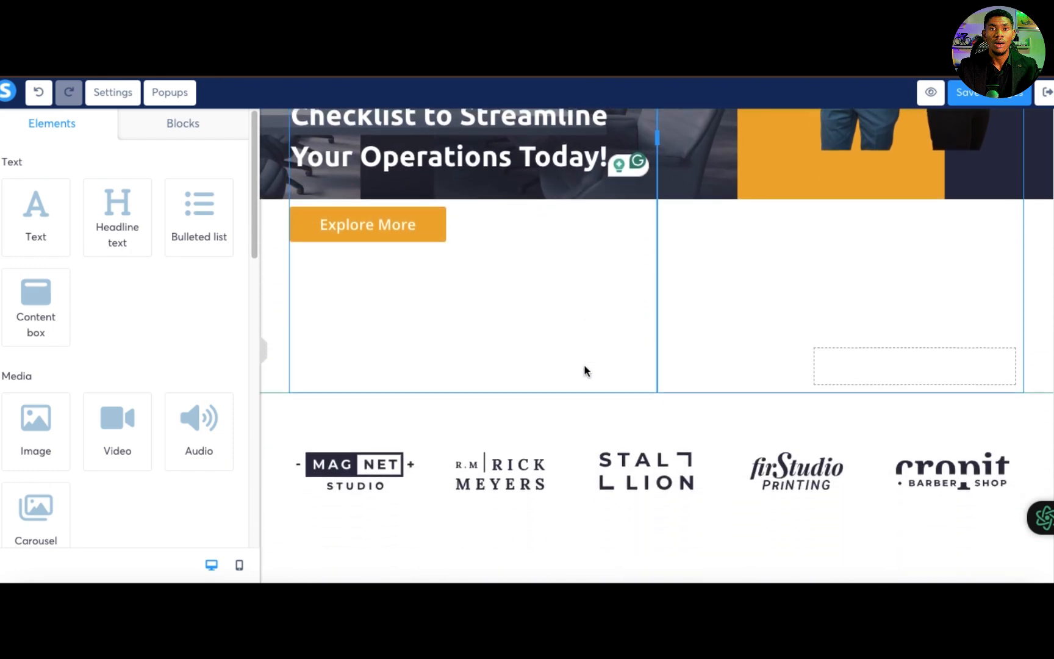
scroll(584, 364, "up", 7)
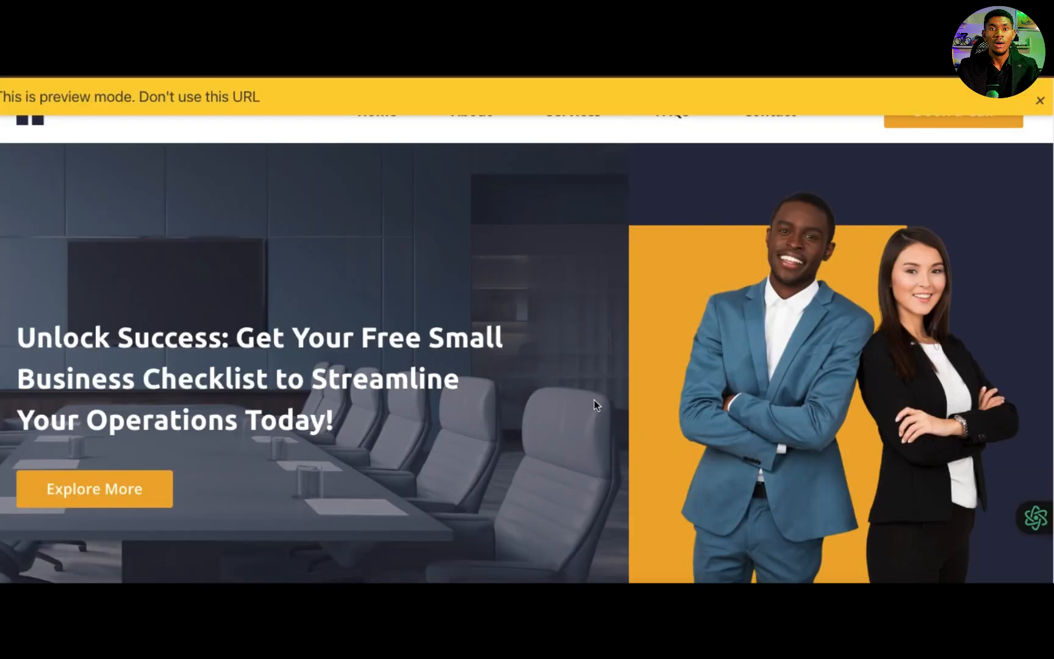
Step: Review the landing page in preview mode from the hero section down to the "JOIN US, WIN!" sign-up form
scroll(593, 399, "down", 3)
scroll(594, 400, "up", 3)
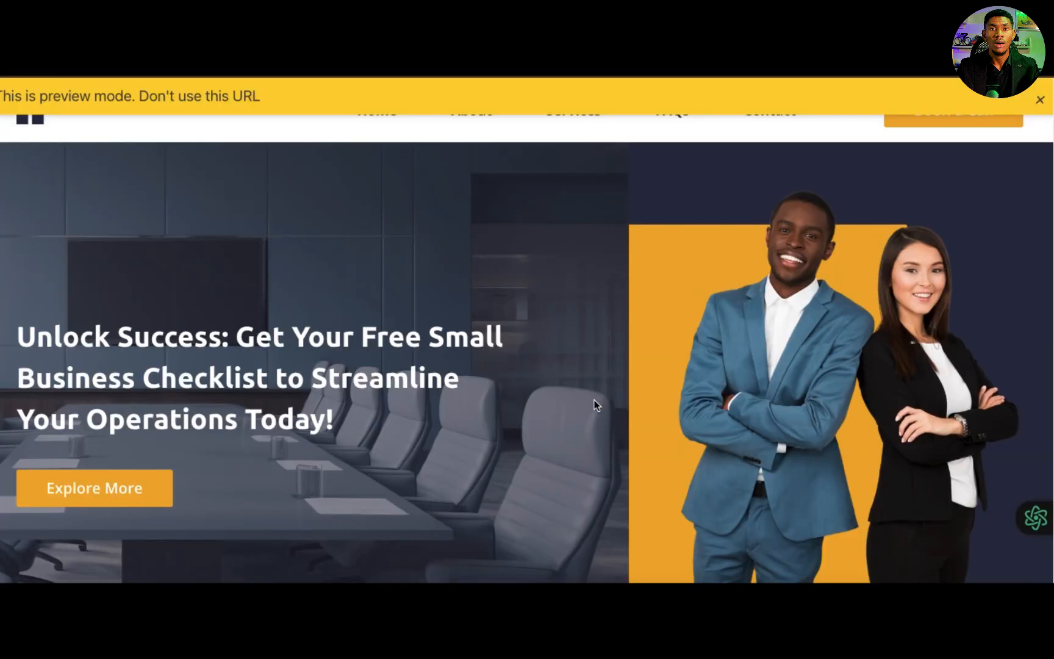
scroll(594, 400, "down", 2)
scroll(594, 400, "down", 15)
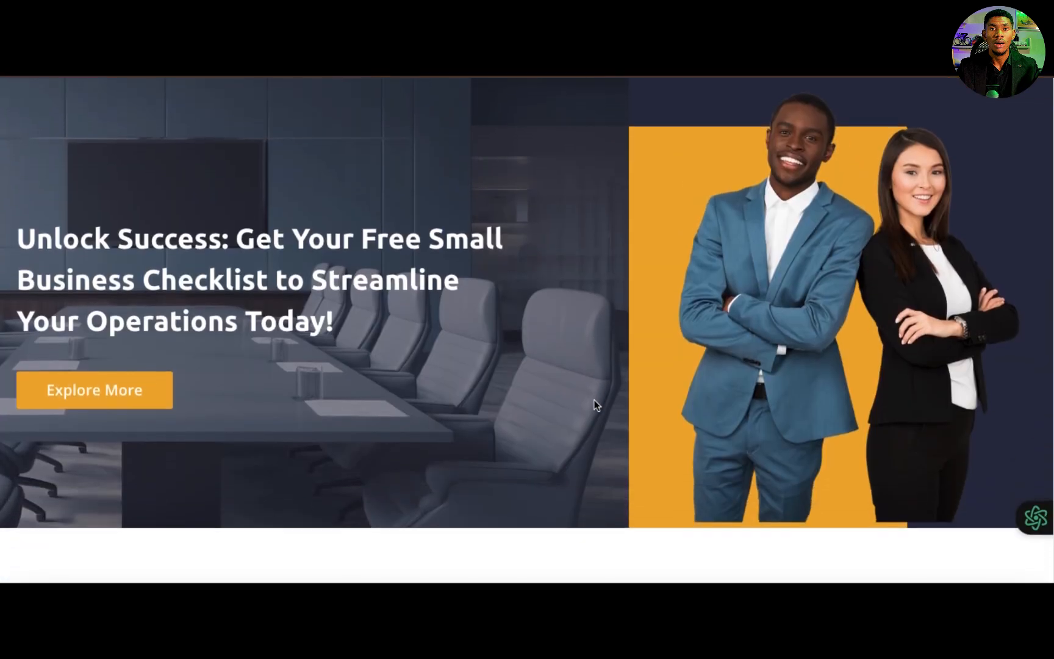
scroll(594, 400, "down", 4)
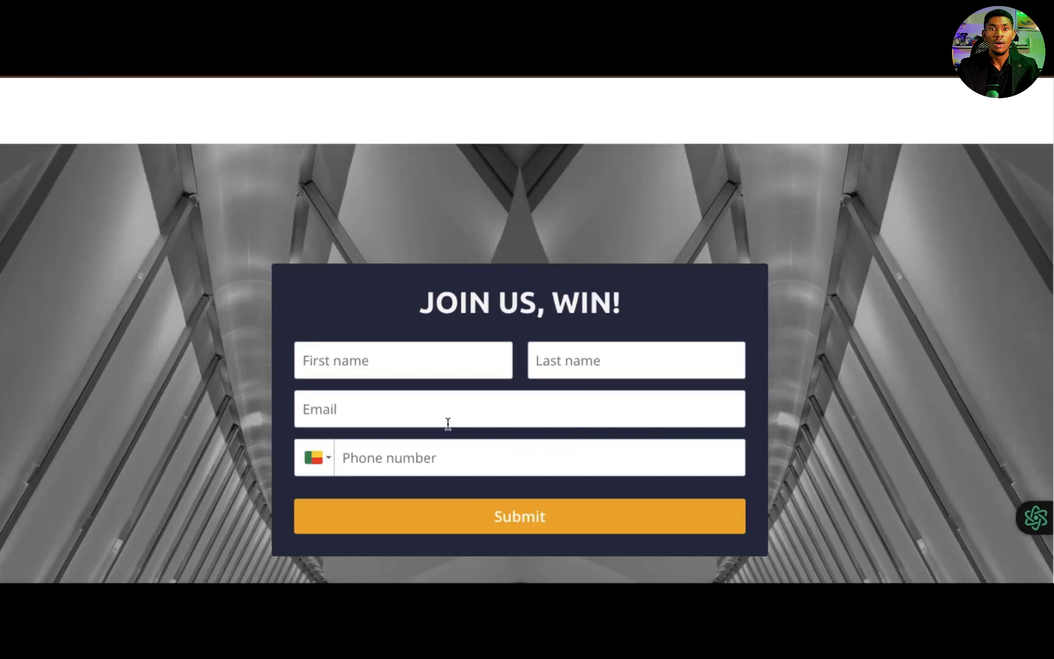
scroll(561, 438, "down", 3)
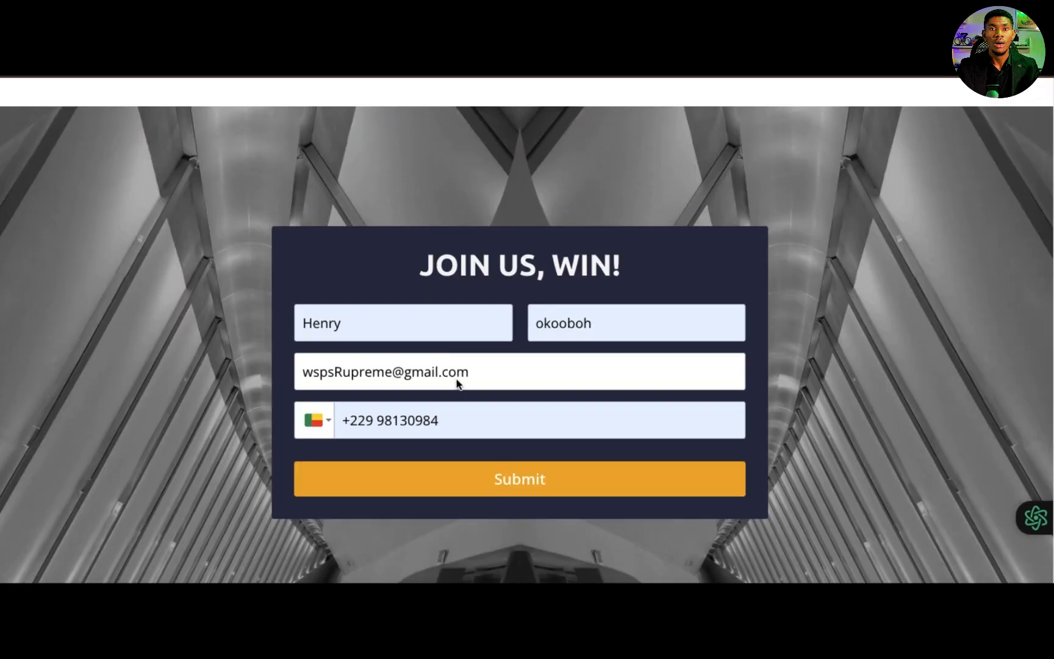
scroll(459, 381, "down", 1)
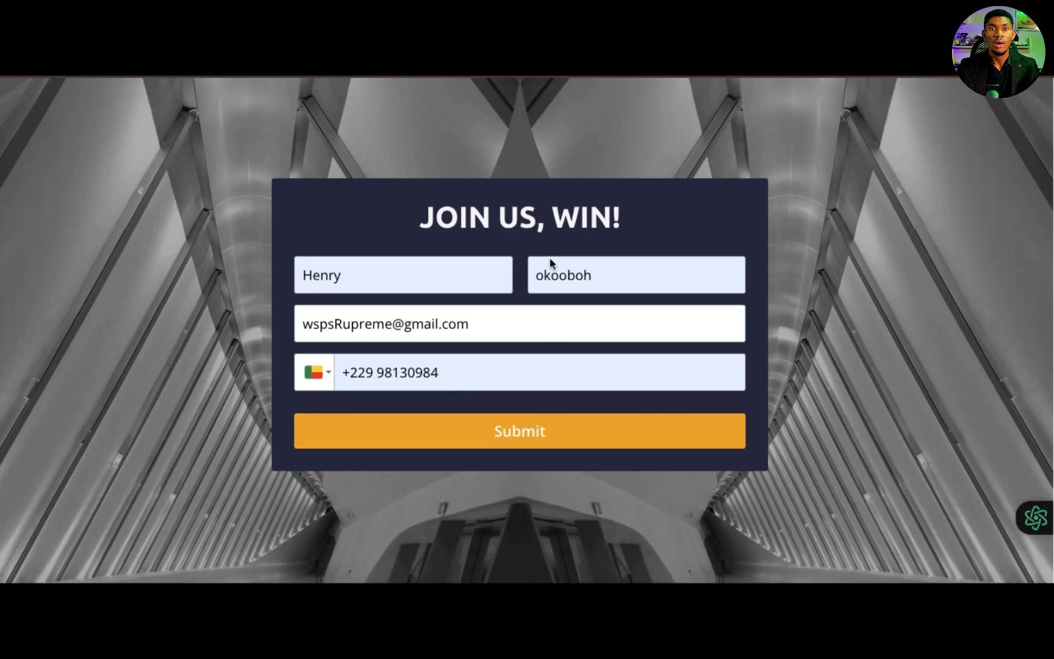
scroll(550, 259, "up", 15)
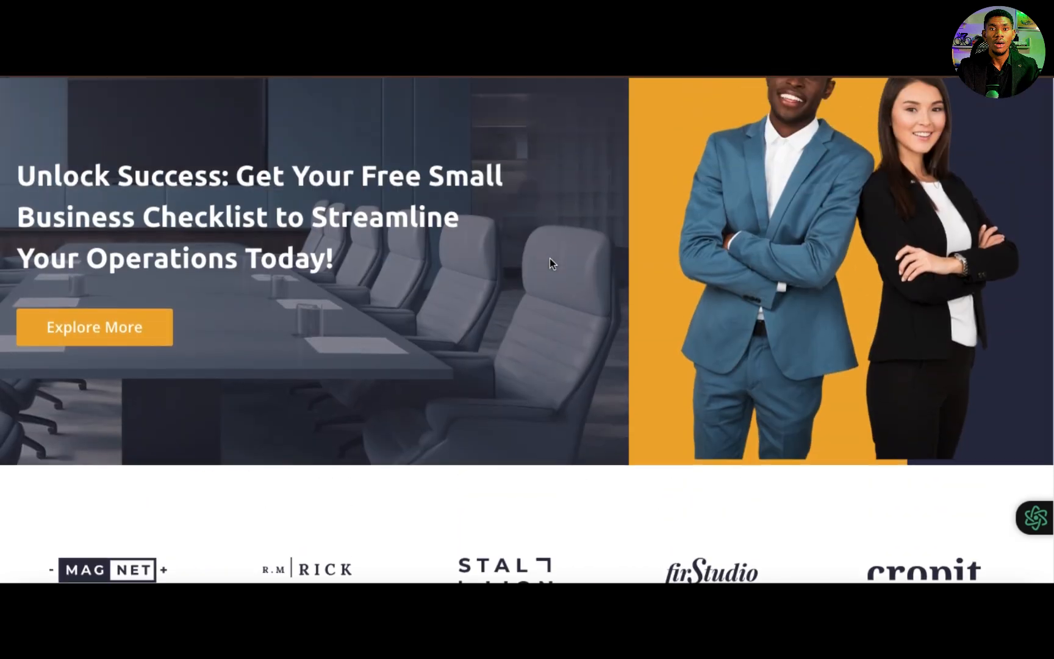
Step: Review the hero section and headline of the landing page in preview mode
scroll(549, 258, "up", 1)
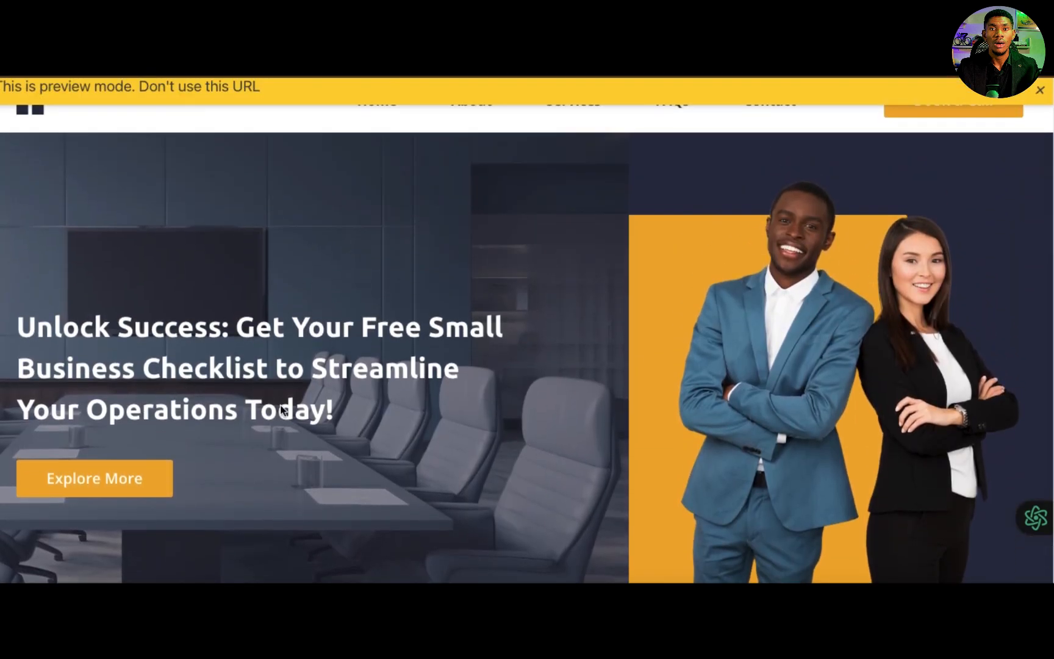
scroll(282, 409, "down", 1)
scroll(472, 332, "up", 1)
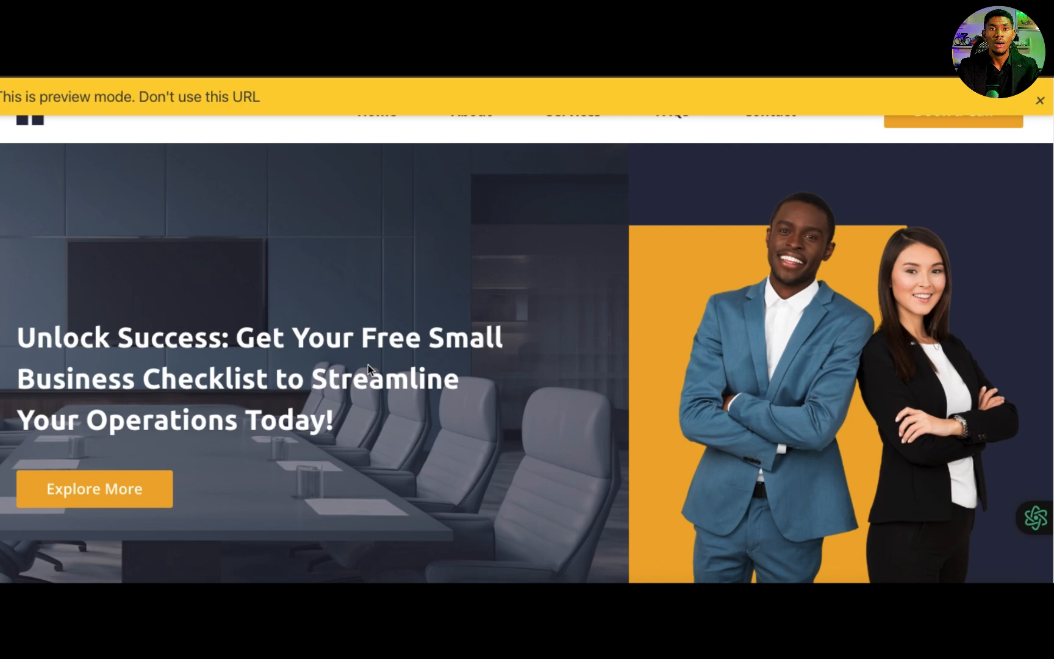
scroll(368, 364, "down", 6)
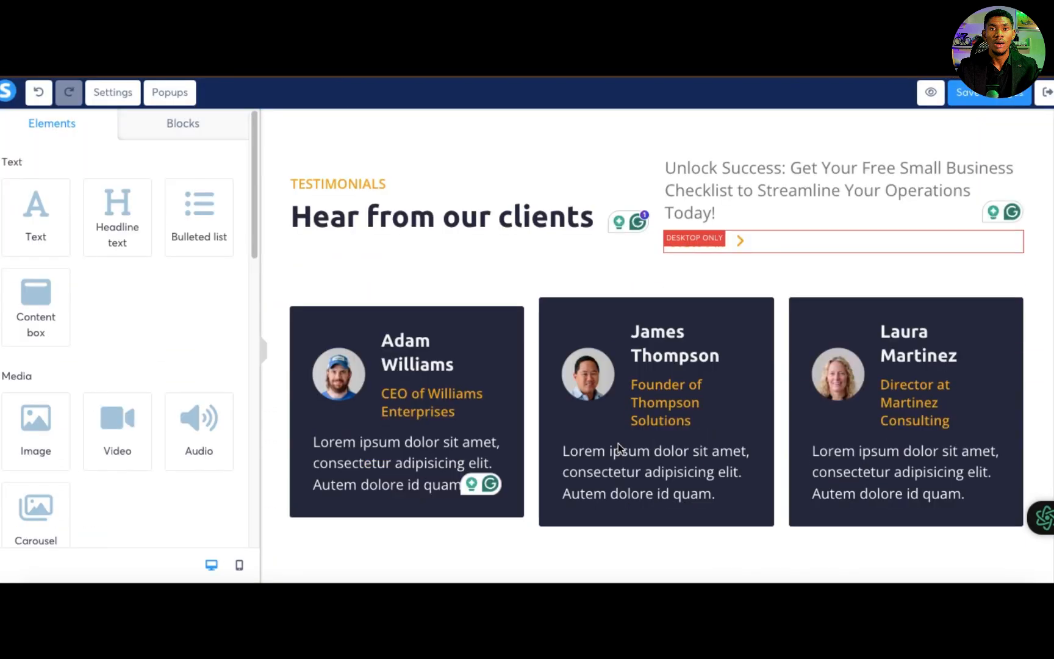
Step: In the page editor, open the settings of the "JOIN US, WIN!" form's Submit button and examine its action, redirect and automation options
scroll(618, 443, "down", 2)
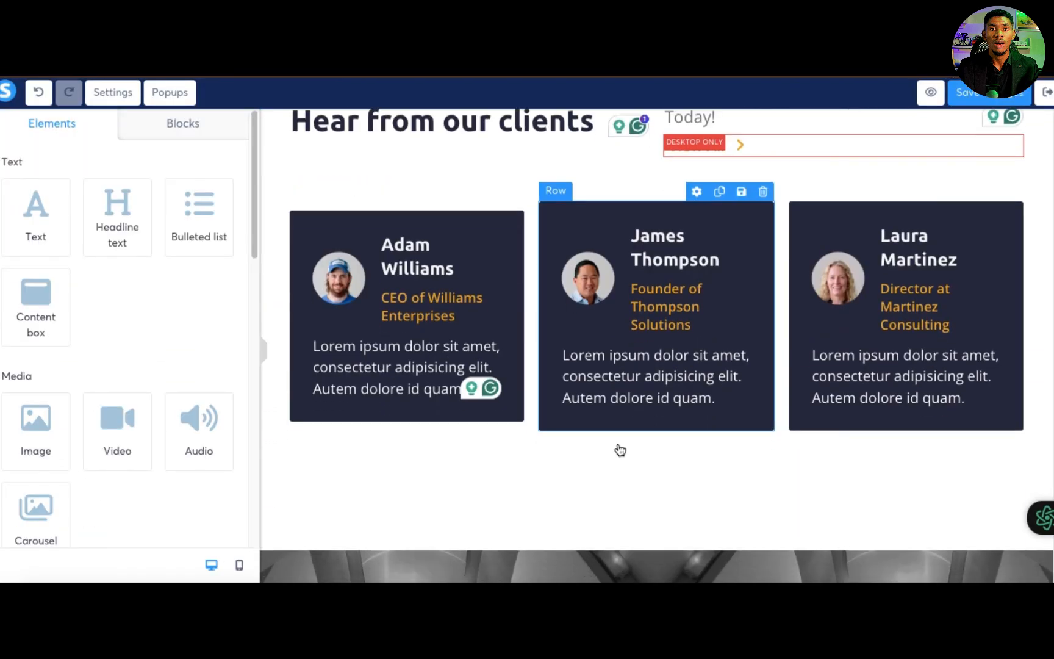
scroll(620, 450, "down", 7)
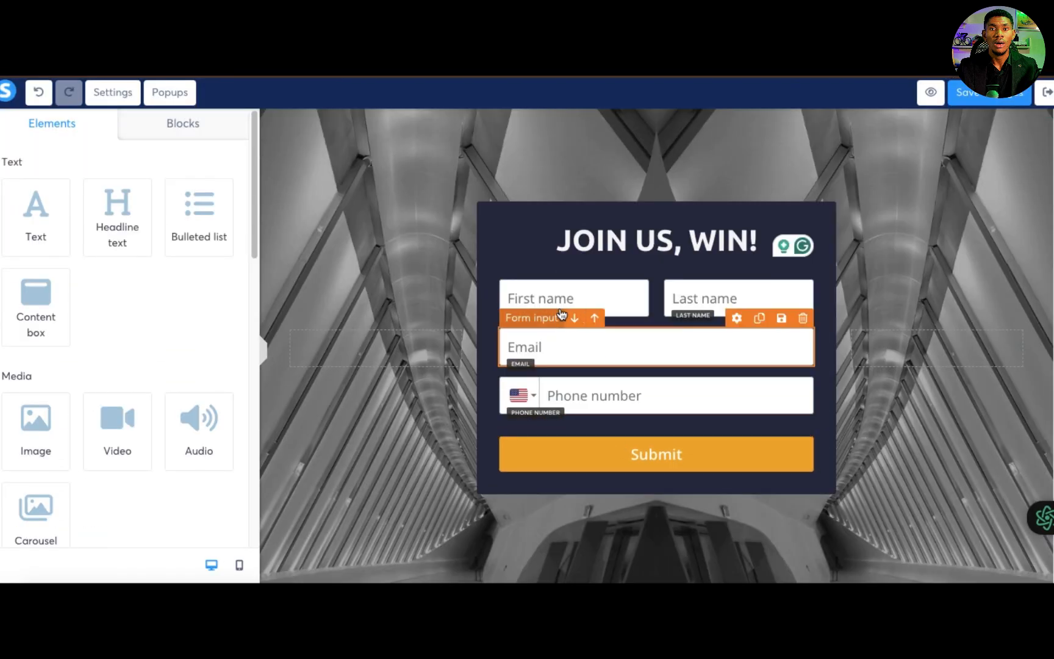
left_click(656, 464)
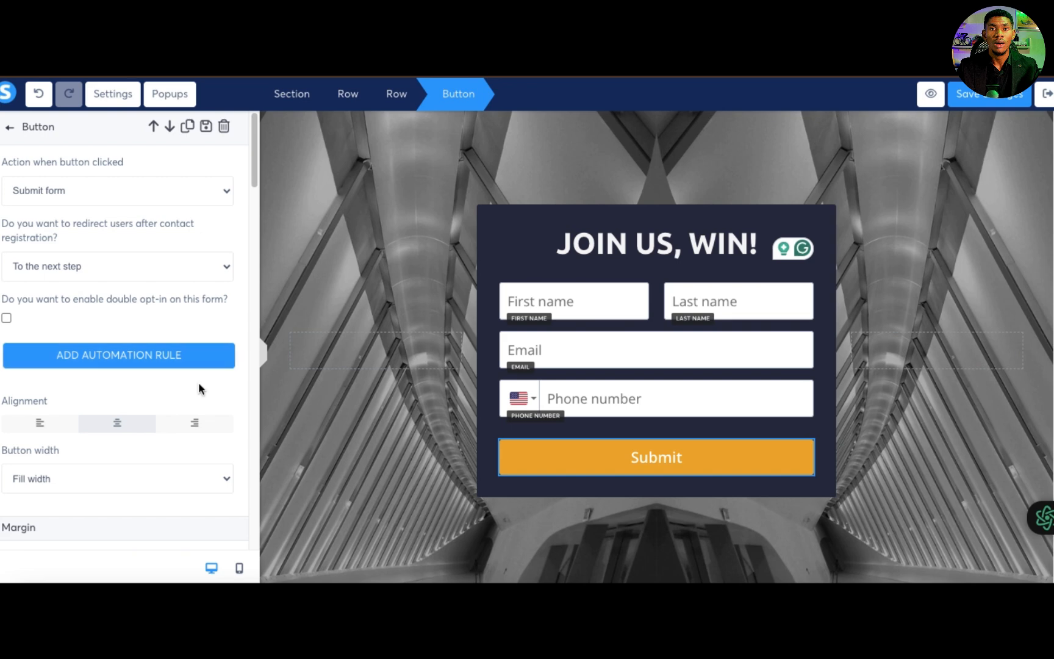
scroll(198, 382, "down", 1)
scroll(200, 379, "up", 1)
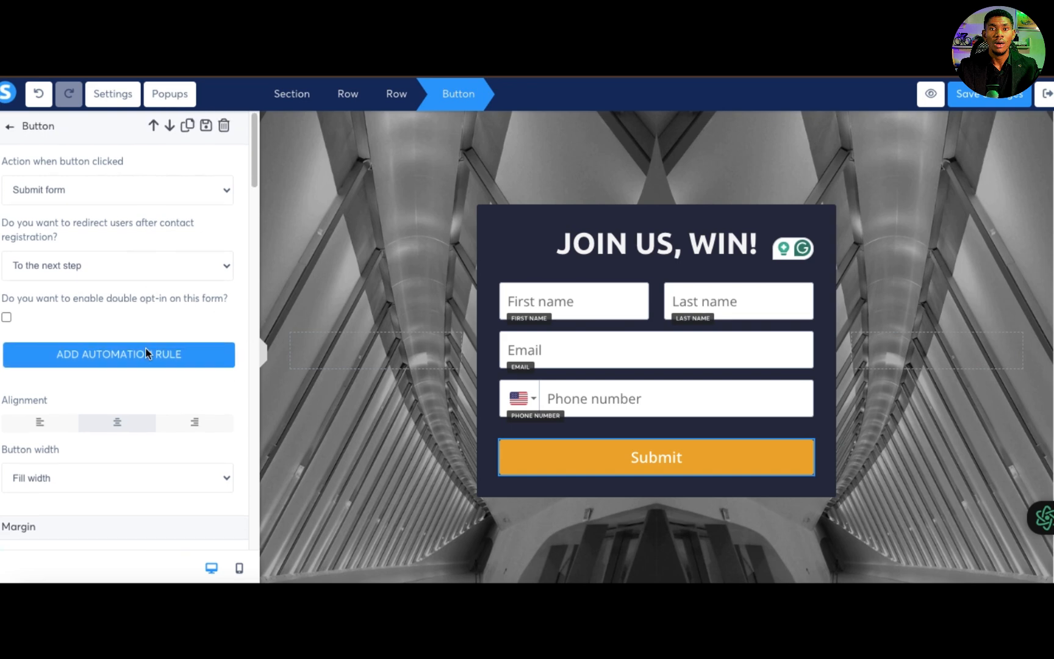
scroll(145, 348, "down", 2)
scroll(145, 353, "up", 2)
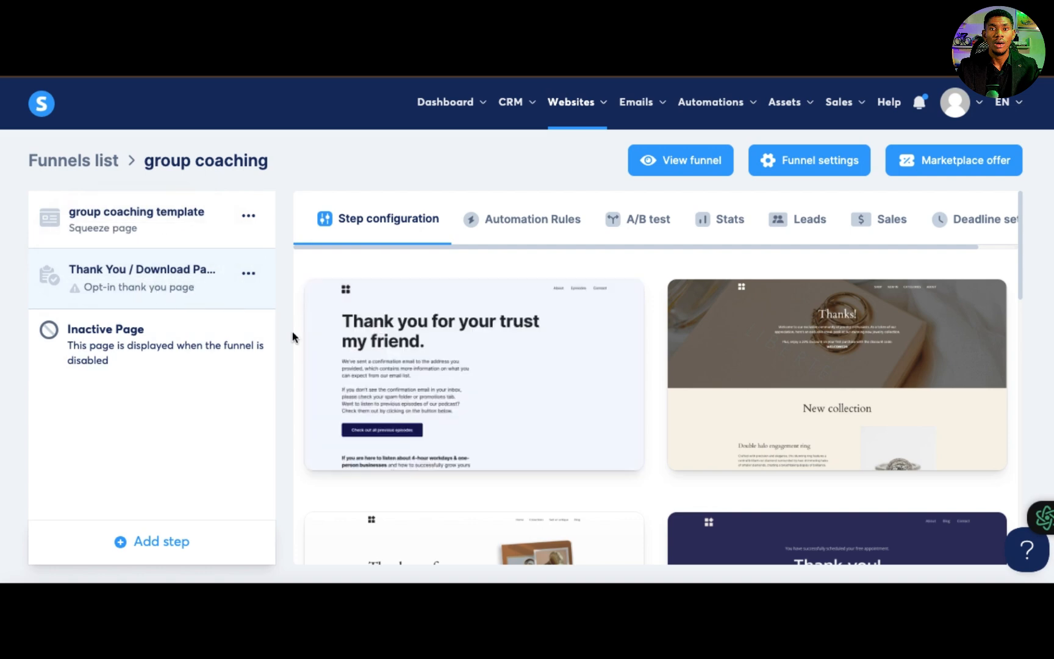
Step: Browse the thank-you page templates and select "Thank you for your reservation" for the funnel's Thank You / Download Page step
scroll(625, 416, "down", 3)
scroll(626, 416, "down", 10)
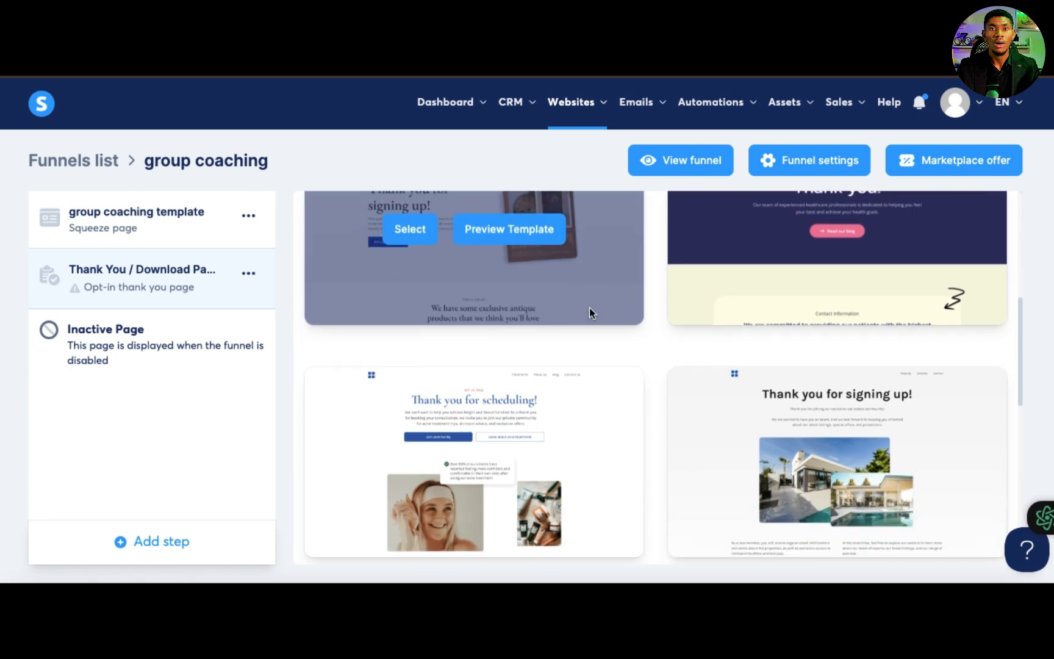
scroll(589, 313, "up", 2)
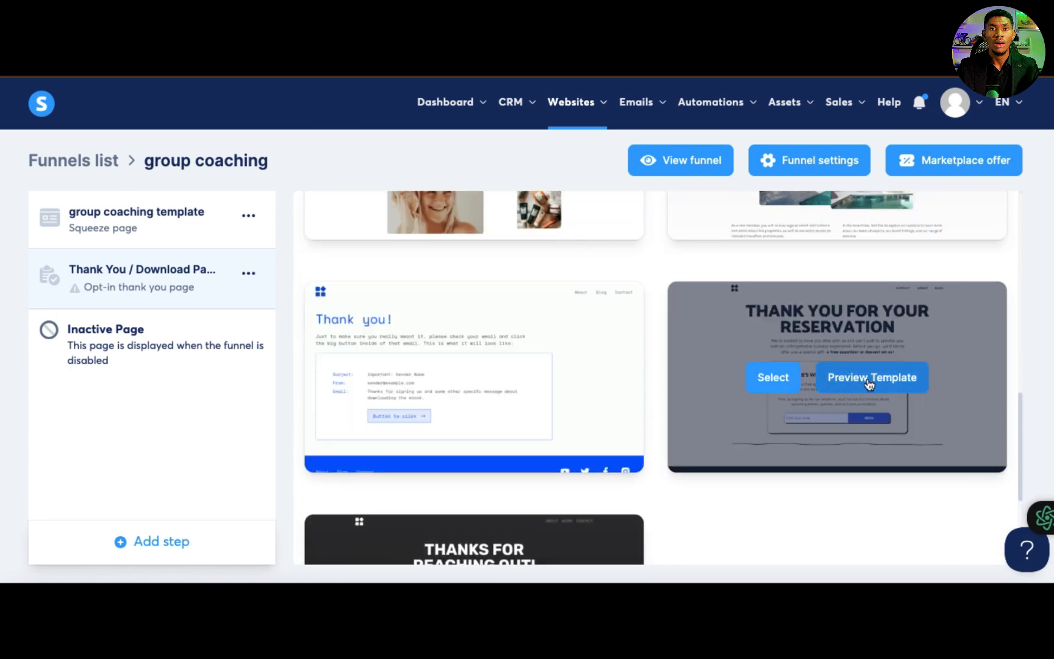
left_click(773, 377)
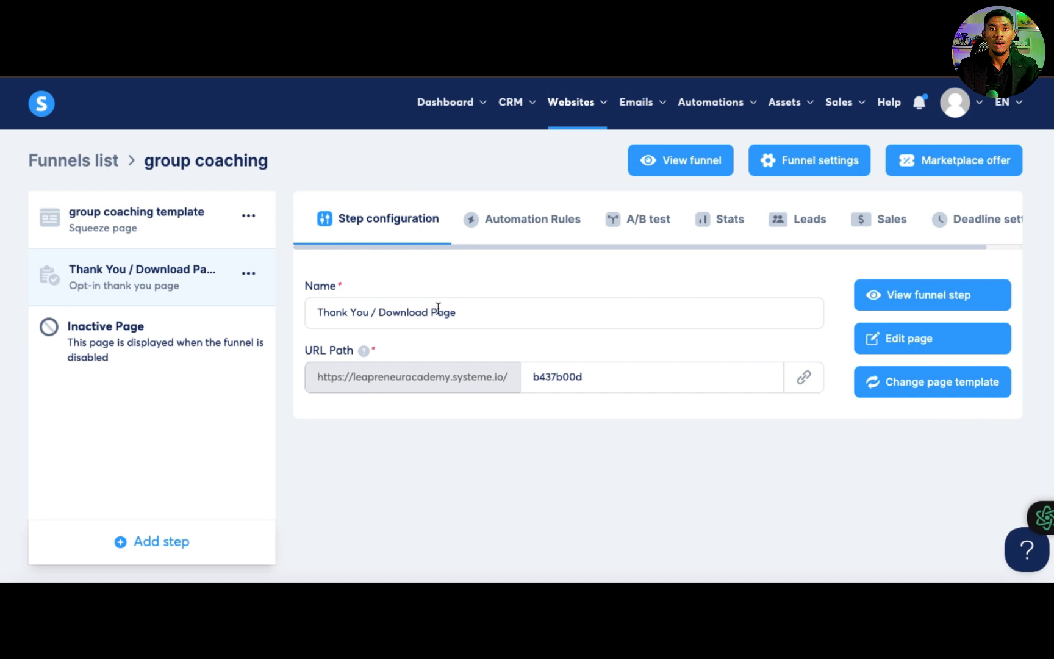
Step: Rename the opt-in thank-you step to "Thank You" and set its URL path to "thankyoupage"
left_click_drag(486, 314, 371, 316)
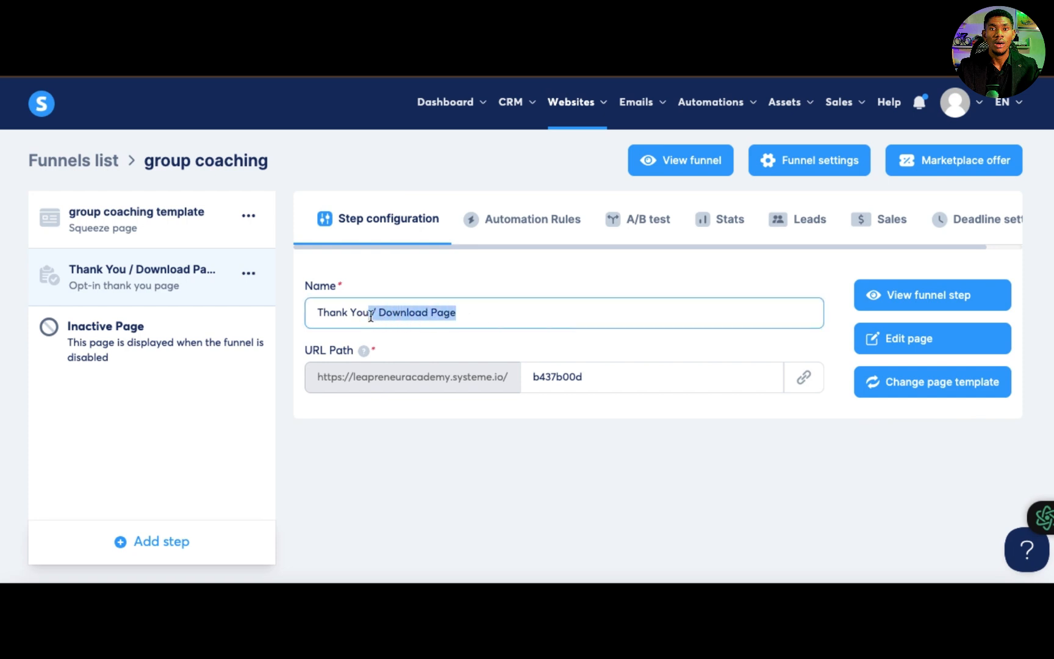
key("BackSpace")
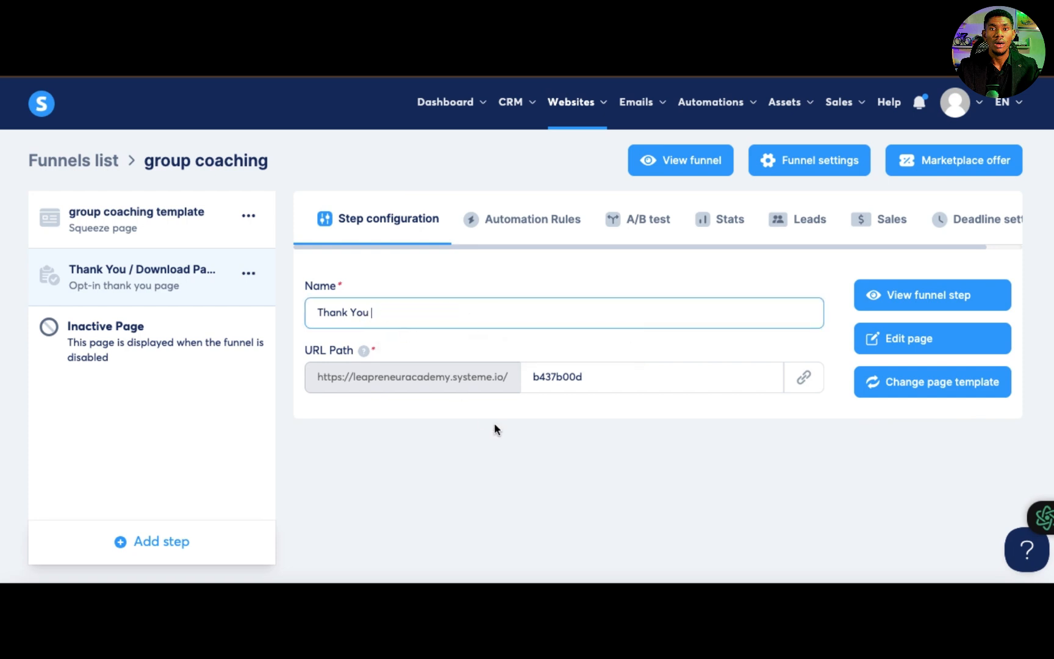
double_click(595, 380)
type("THANKyou")
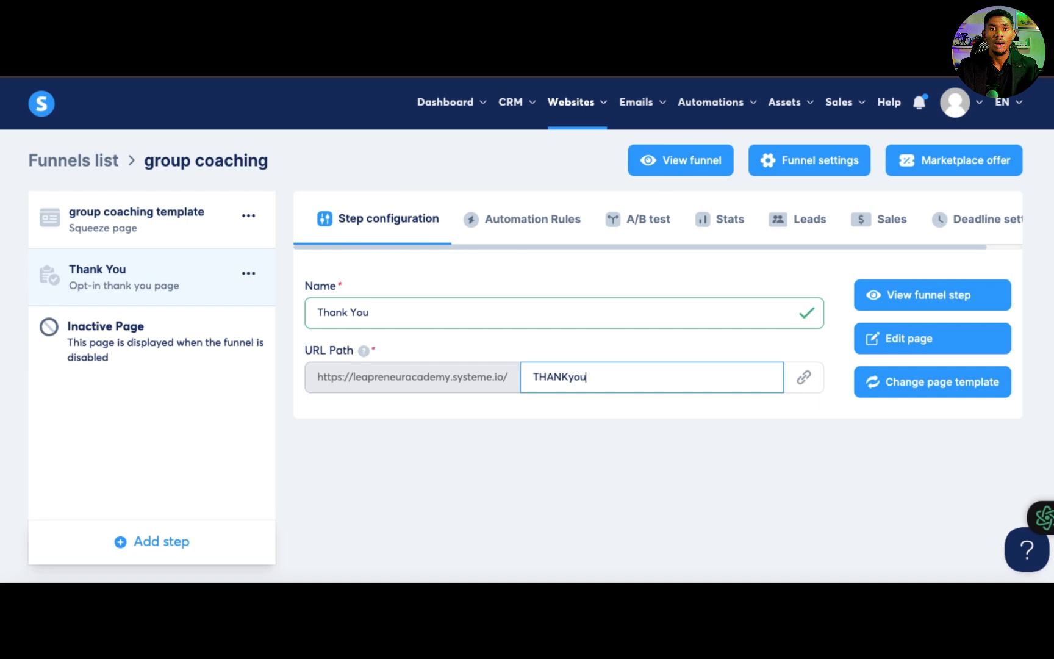
left_click_drag(570, 377, 517, 378)
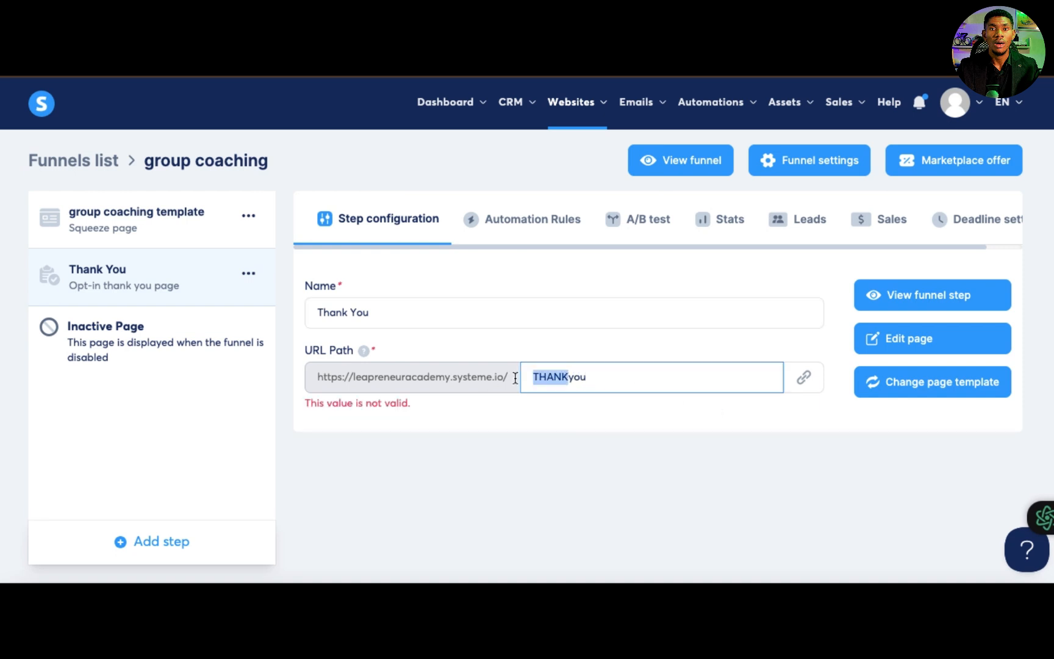
type("than")
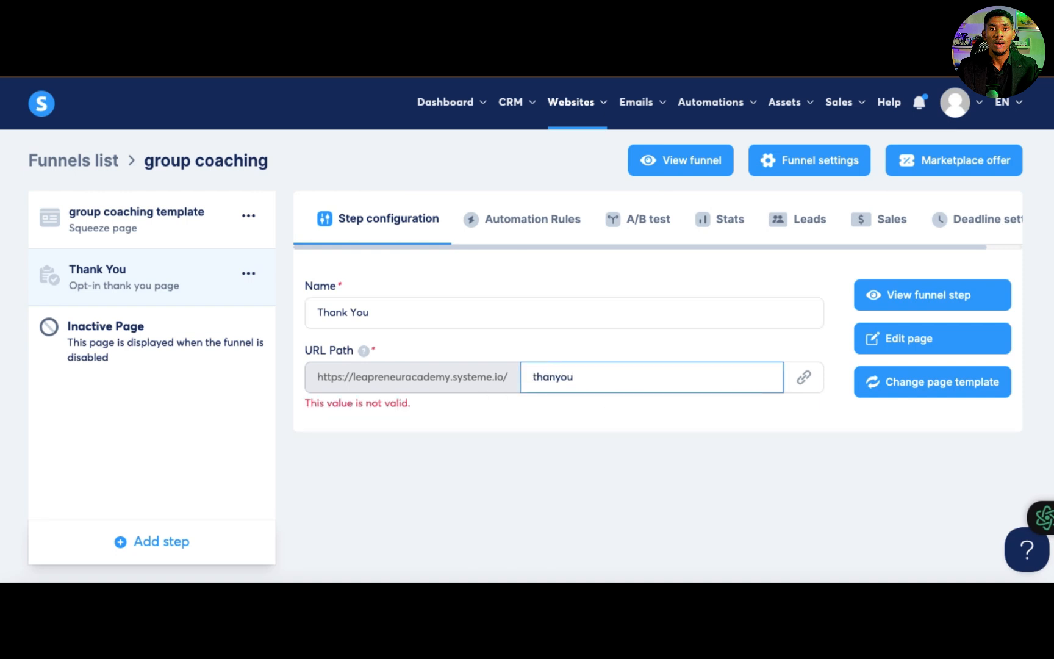
type("k")
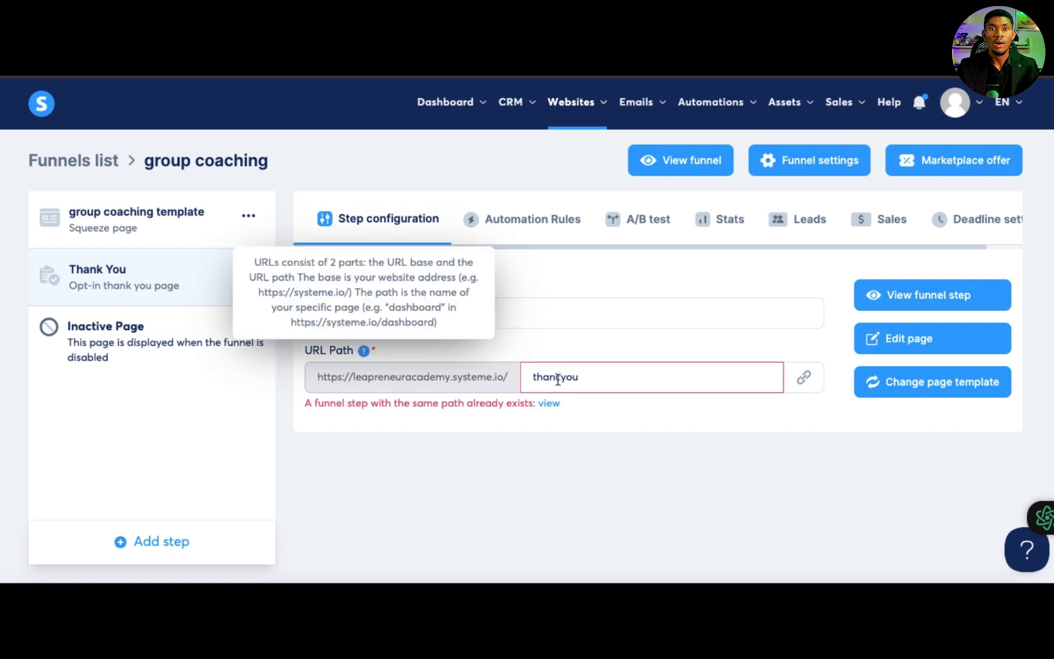
left_click(581, 378)
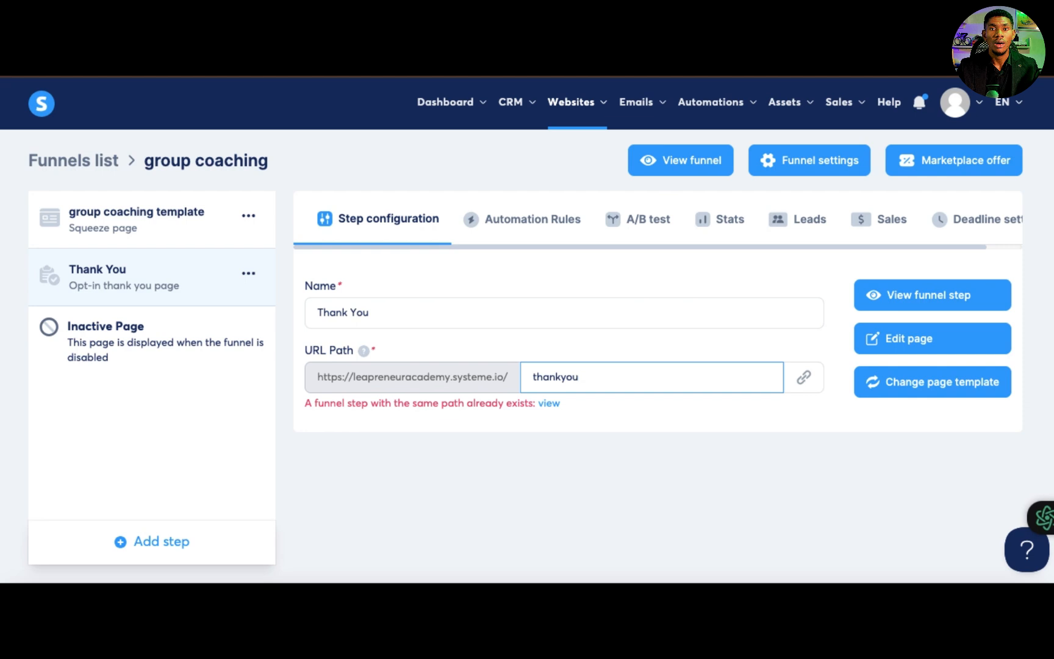
type("page")
left_click(772, 348)
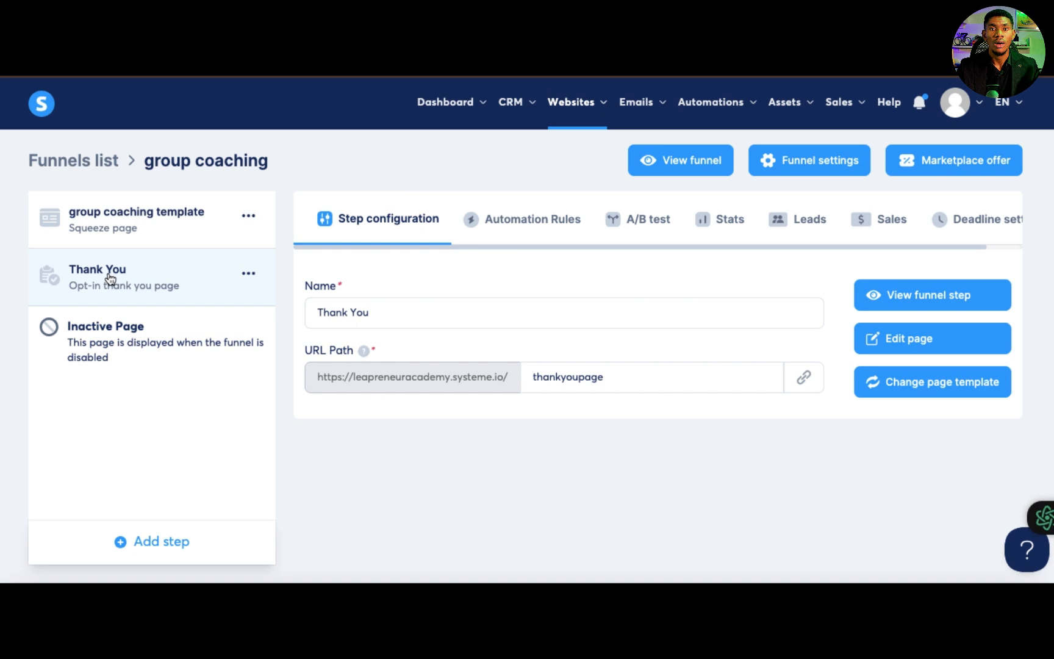
Step: View the live funnel, fill in the "JOIN US, WIN!" form with the contact's name, e-mail and phone number, and submit it
left_click(685, 165)
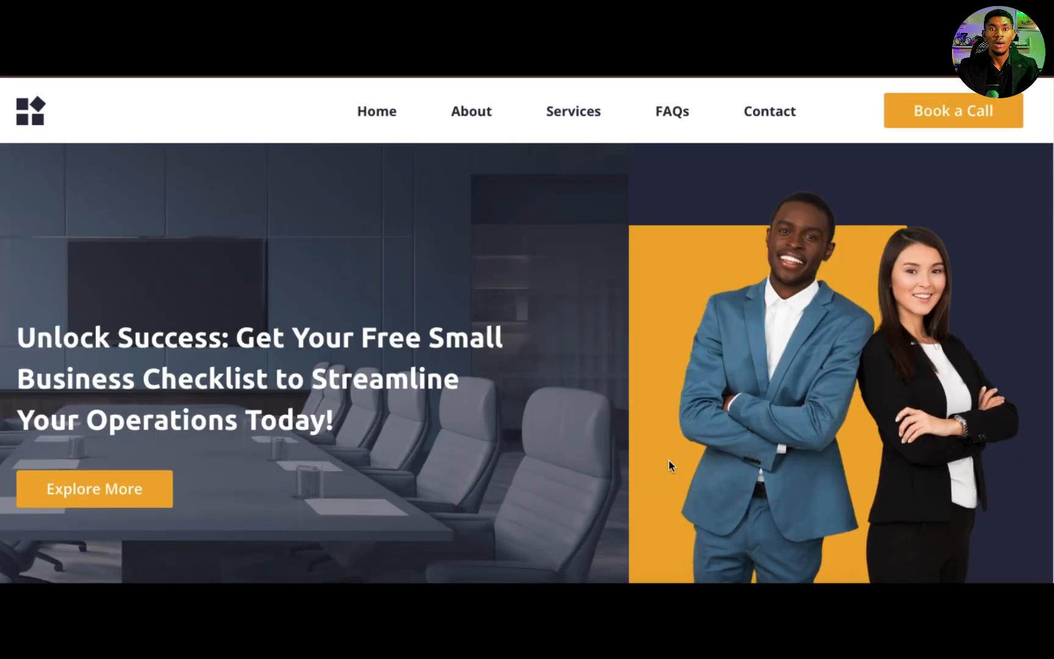
scroll(669, 460, "down", 10)
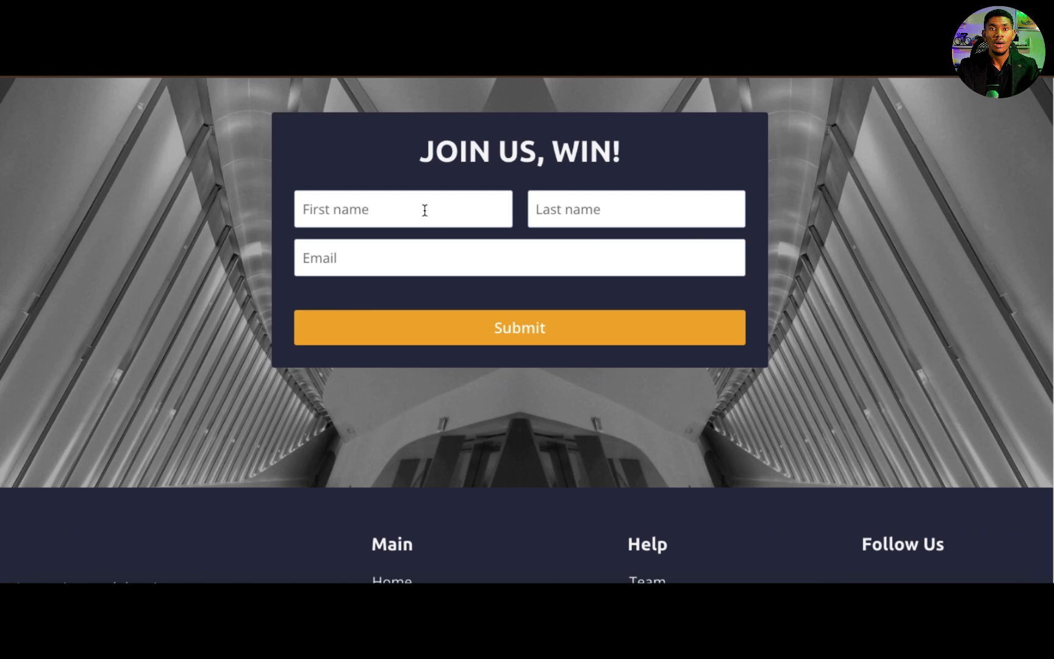
left_click(401, 209)
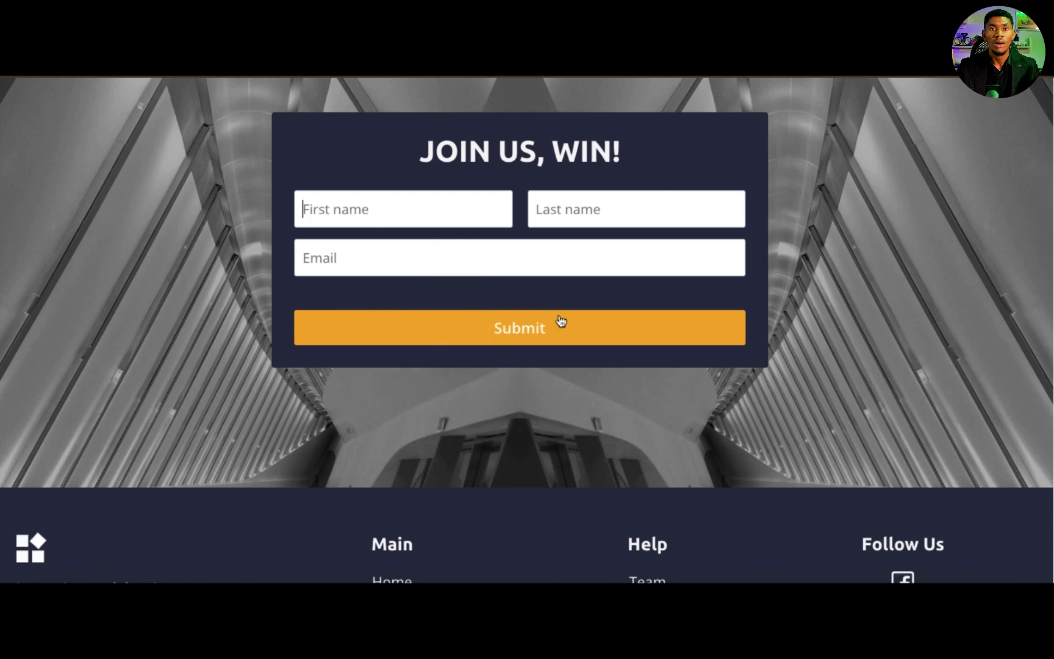
left_click(374, 224)
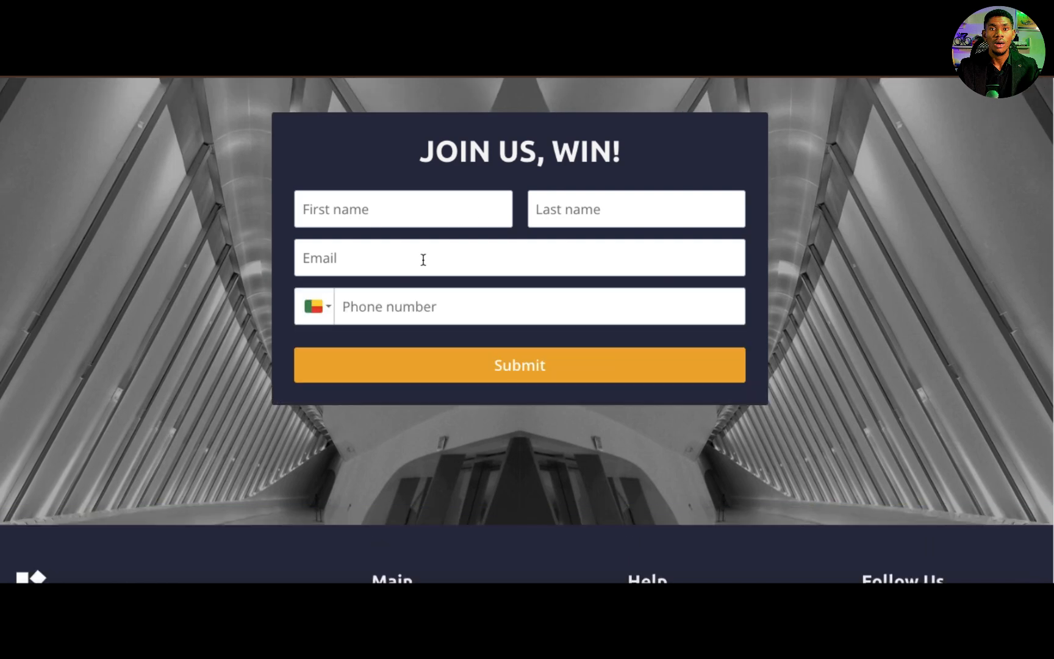
left_click(424, 260)
left_click(396, 280)
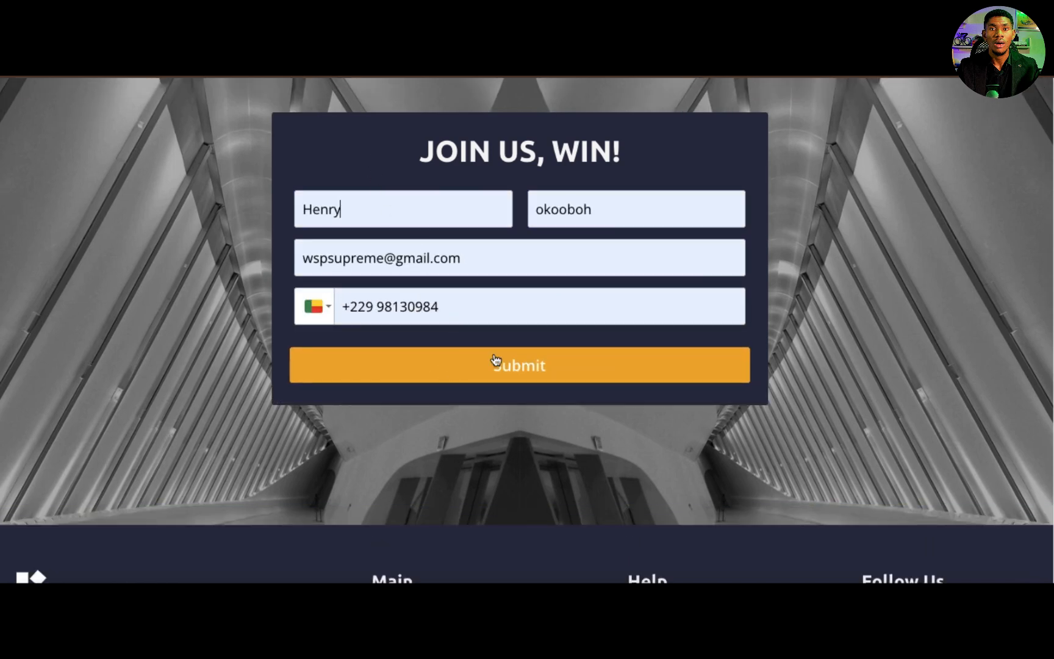
left_click(525, 370)
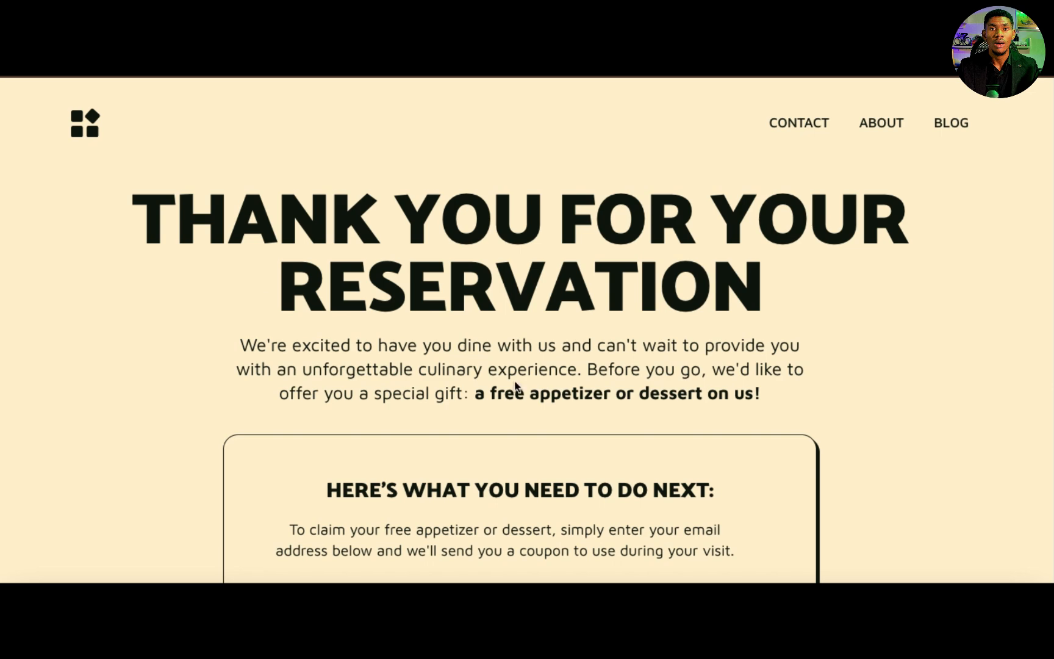
Step: Review the live thank-you page from its headline down to the e-mail form and footer
scroll(516, 383, "down", 1)
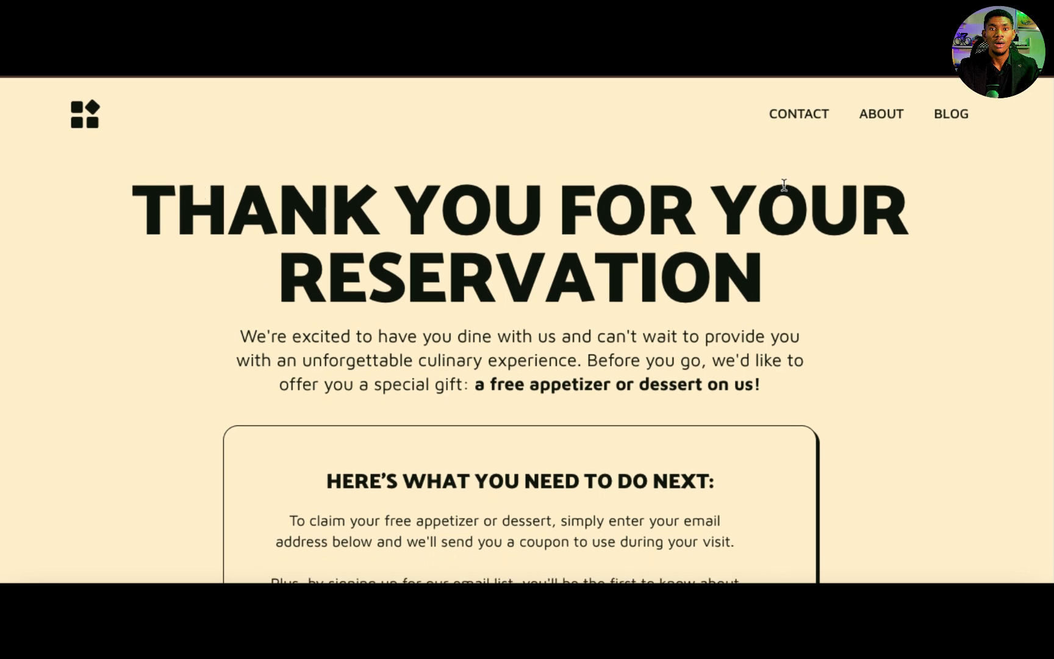
scroll(448, 435, "down", 2)
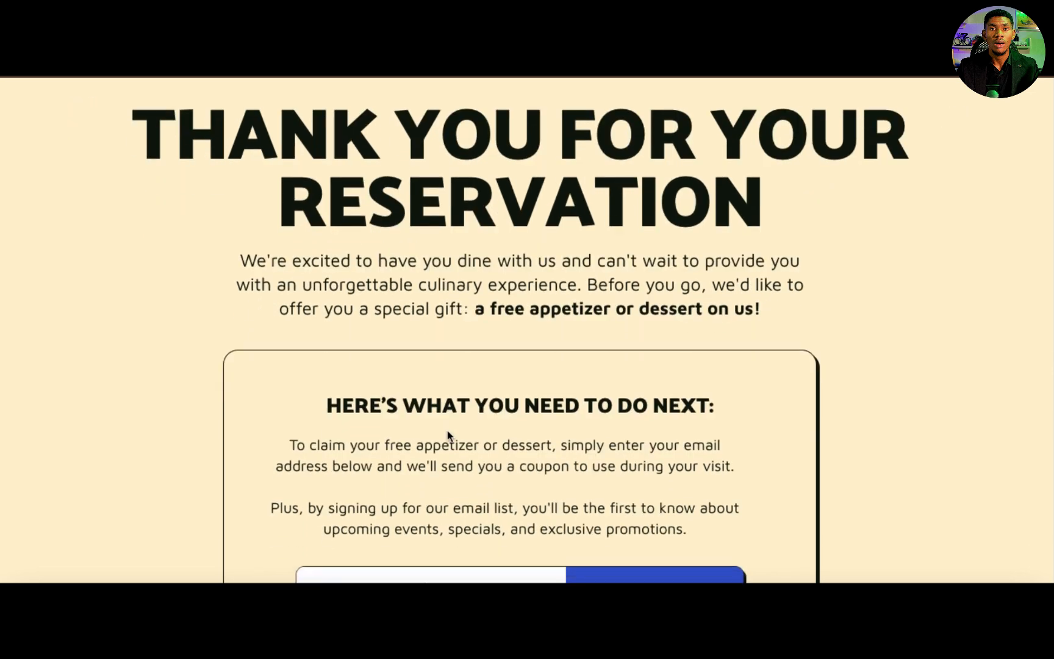
scroll(448, 435, "down", 5)
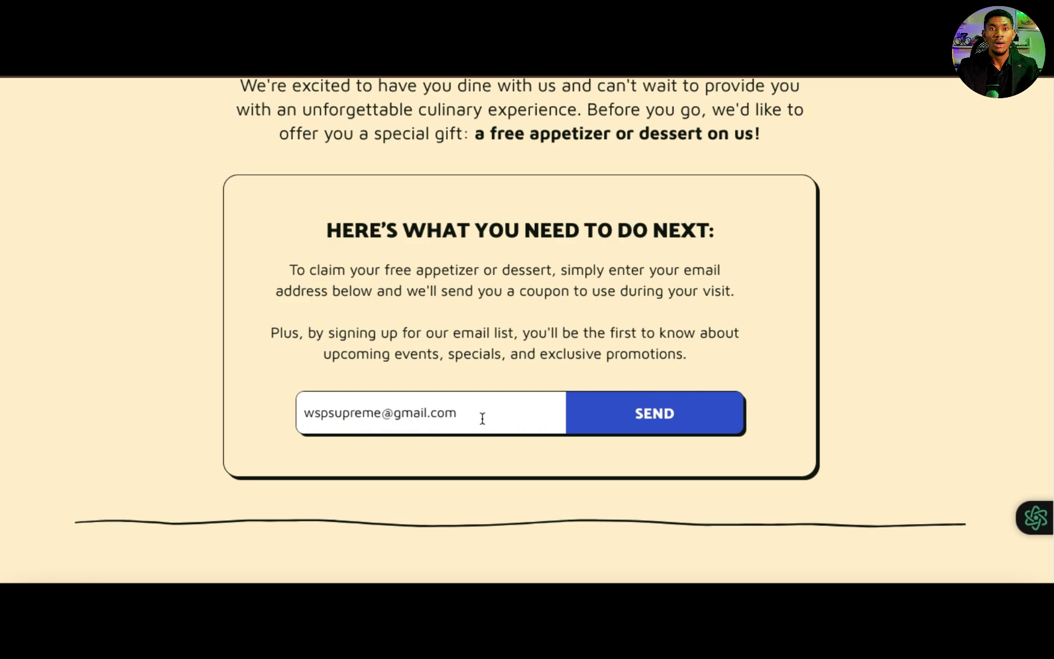
scroll(482, 418, "down", 10)
scroll(482, 419, "up", 8)
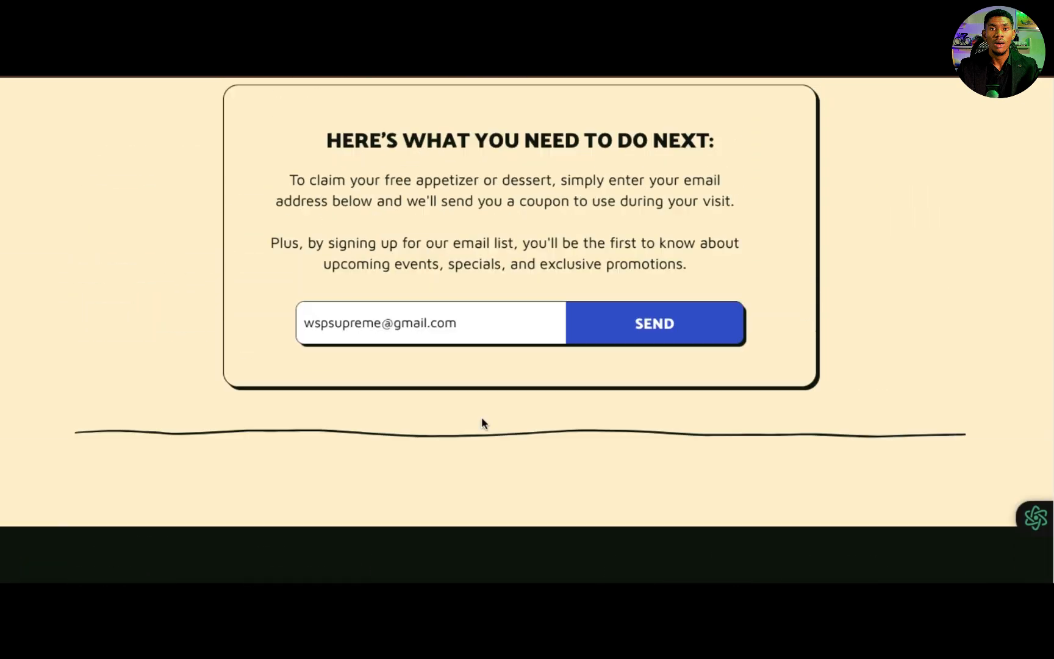
scroll(482, 421, "up", 10)
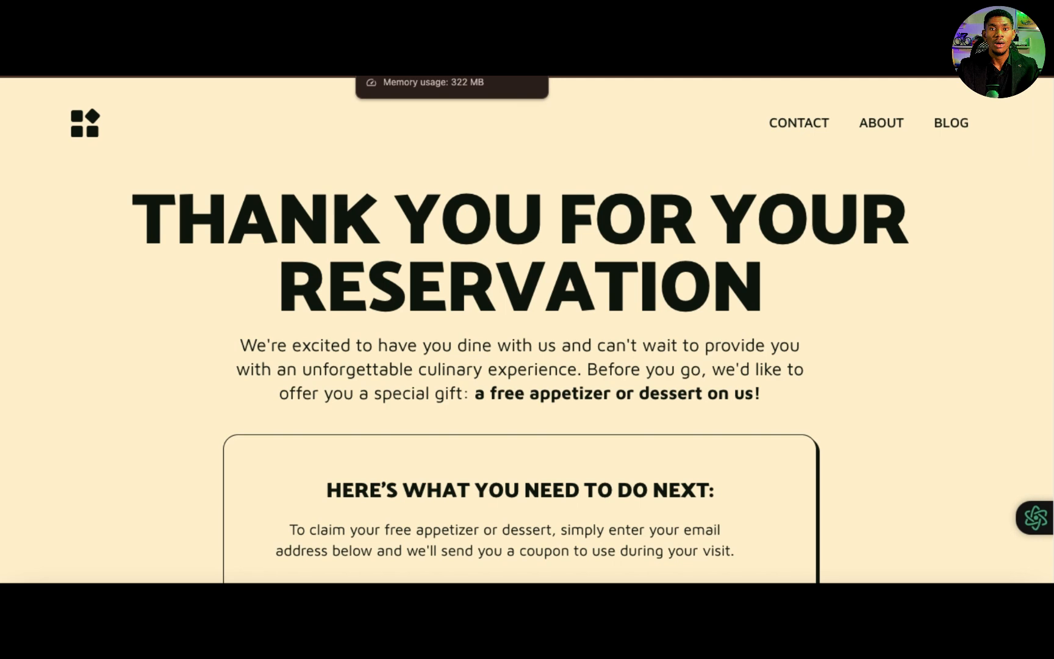
Step: Return to the landing page editor and select the sign-up form's Submit button to view its settings
left_click(377, 37)
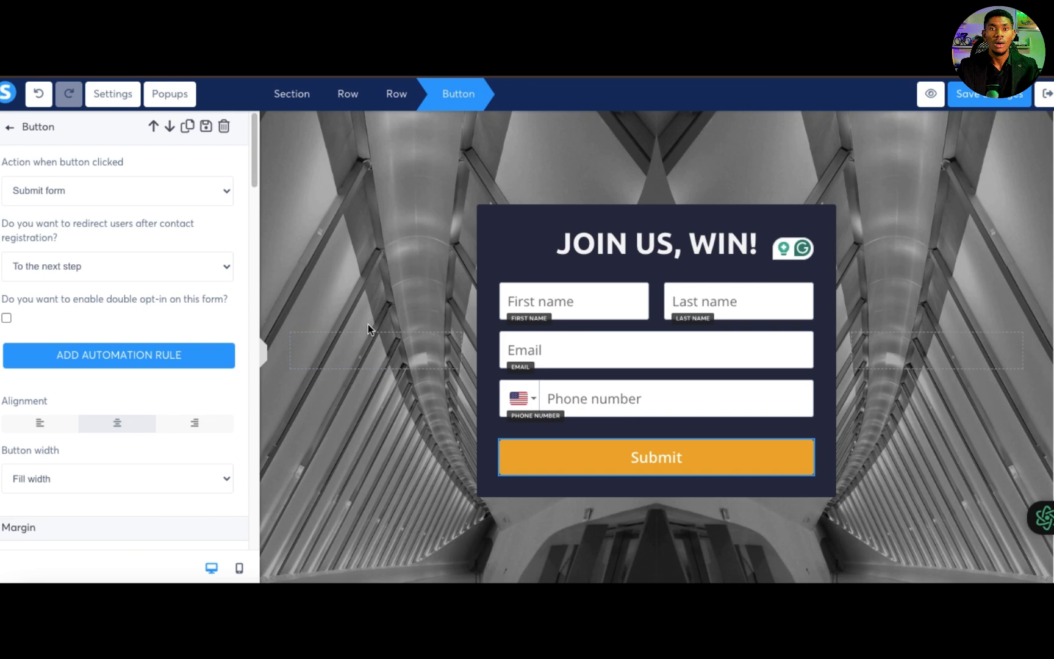
left_click(533, 245)
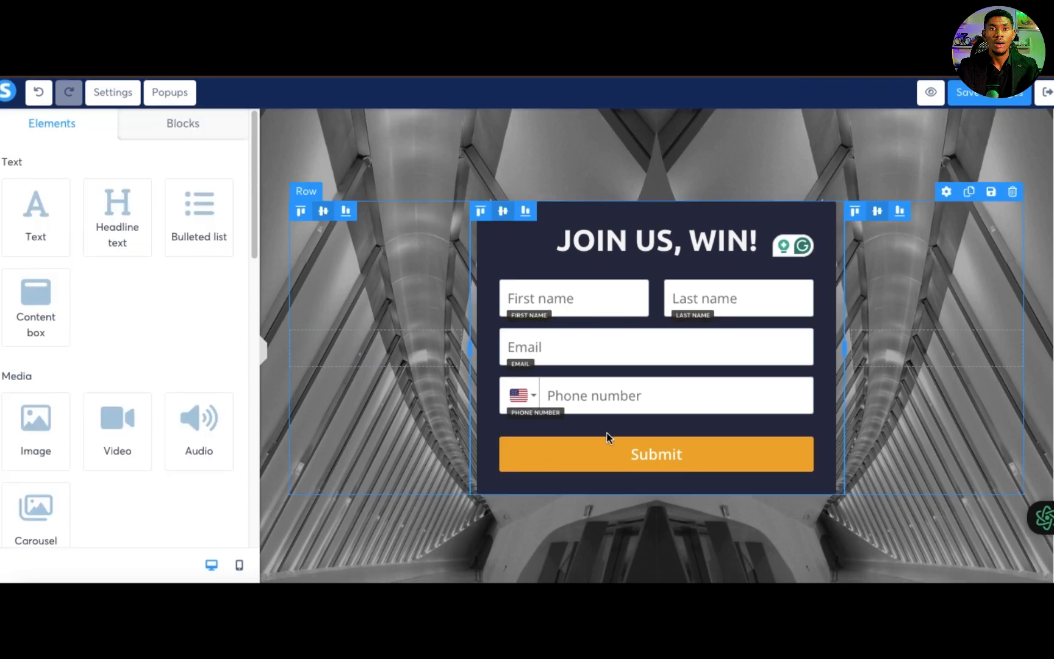
left_click(656, 465)
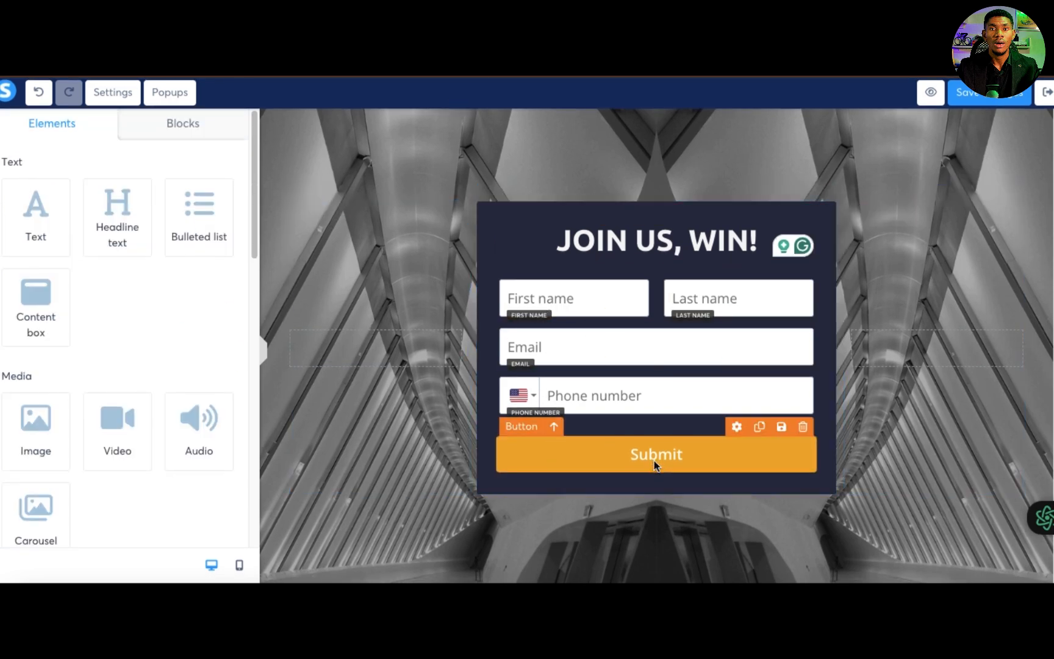
left_click(656, 467)
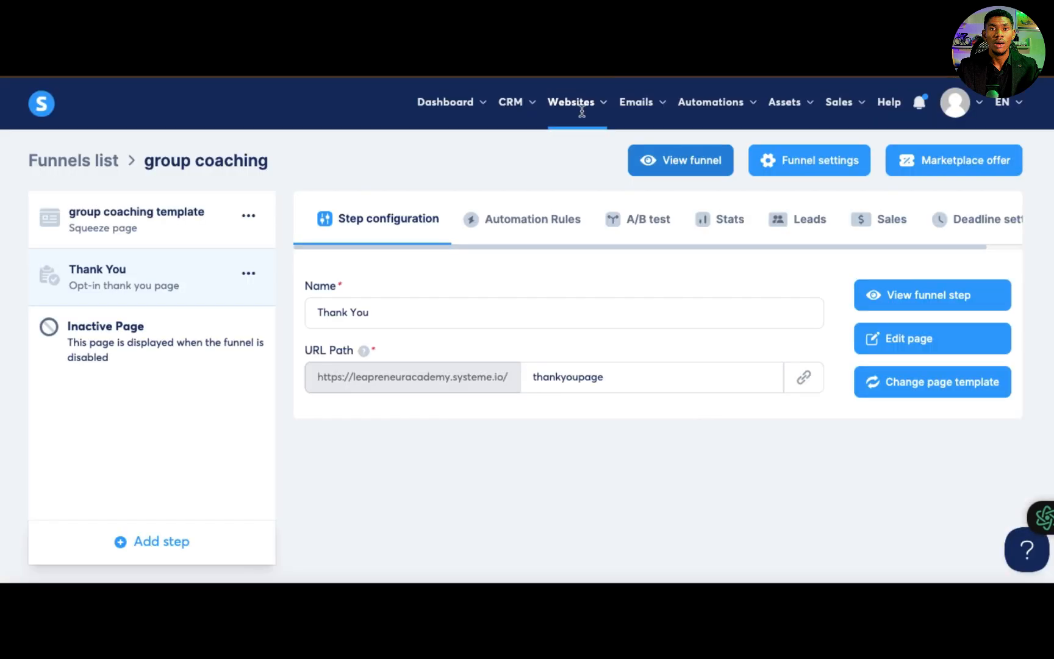
Step: Open the leads list of the group coaching funnel to check the submitted sign-up
left_click(805, 227)
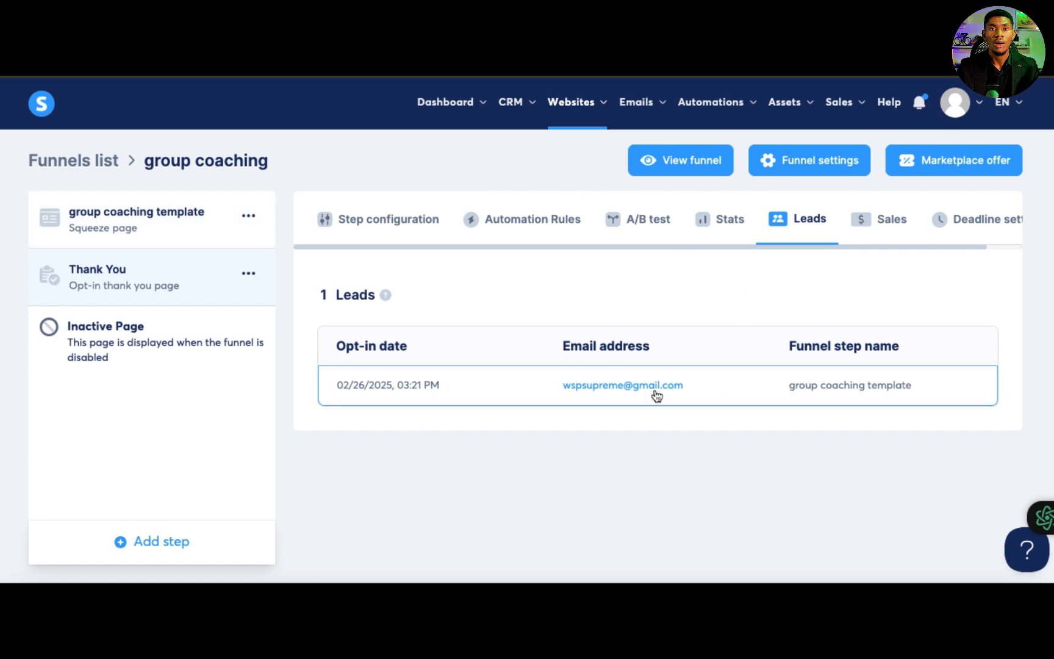
Step: Start an automation rule for the Thank You step of the group coaching funnel, with the trigger "Funnel step form subscribed"
mouse_move(612, 396)
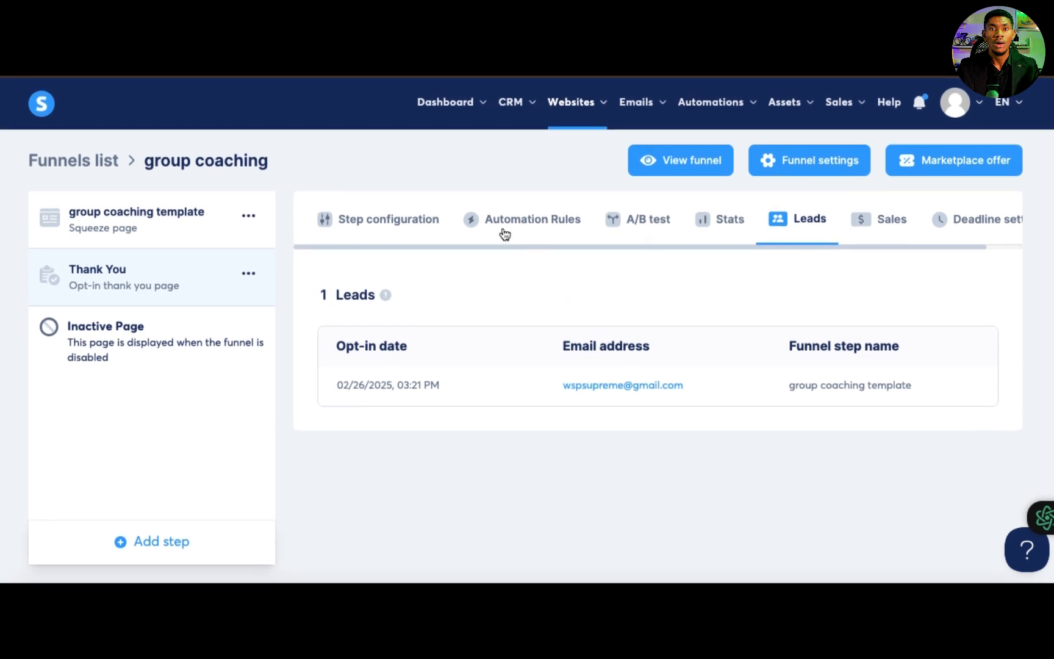
left_click(521, 223)
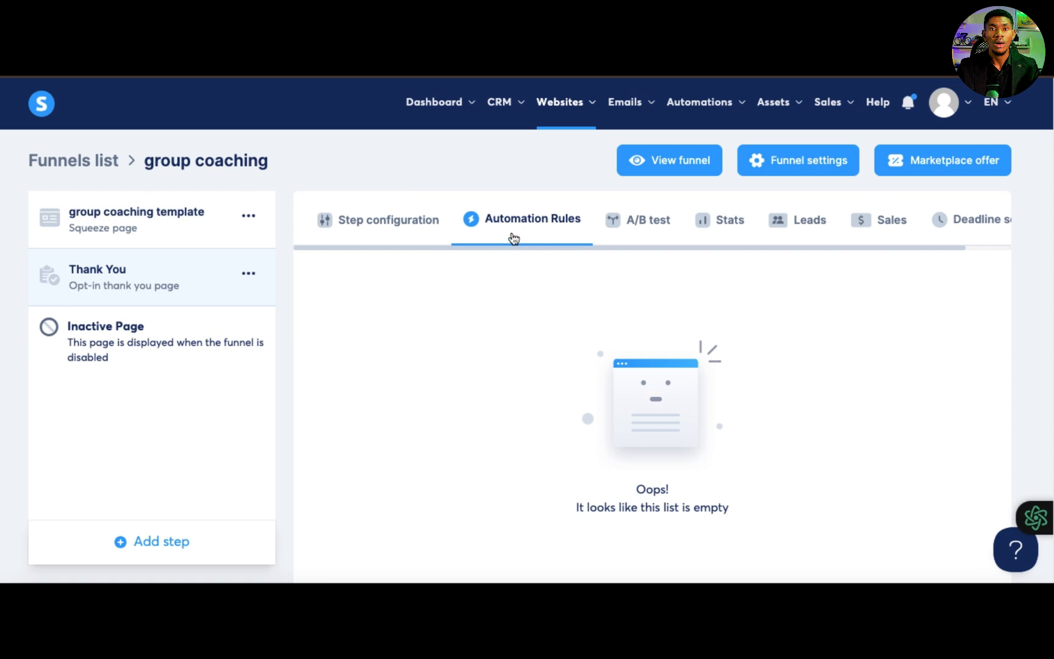
scroll(702, 440, "down", 2)
scroll(710, 444, "up", 1)
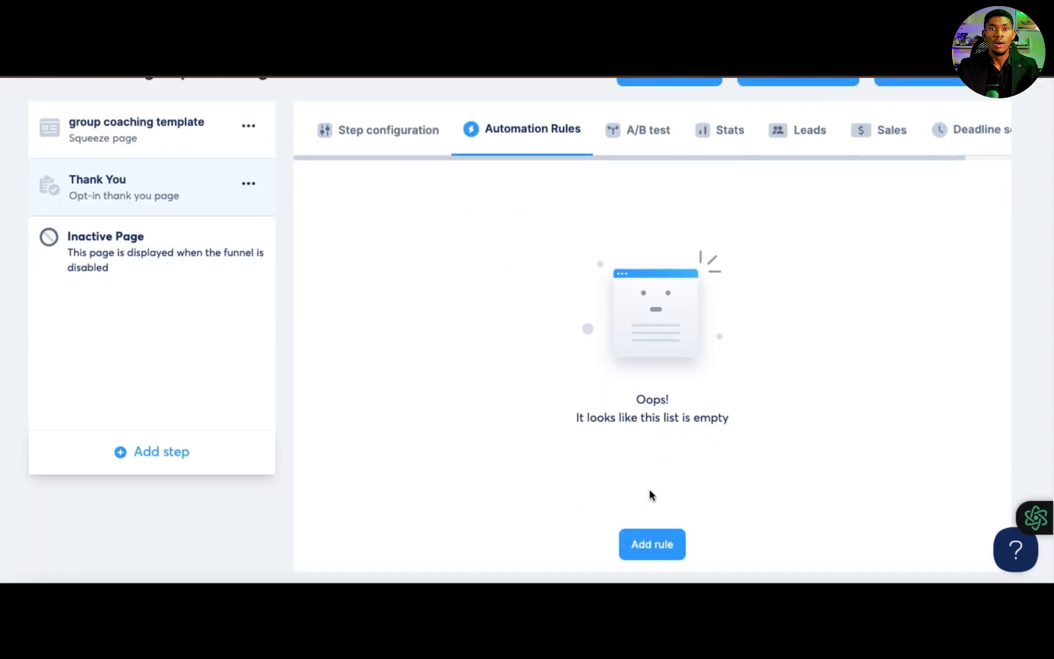
left_click(650, 547)
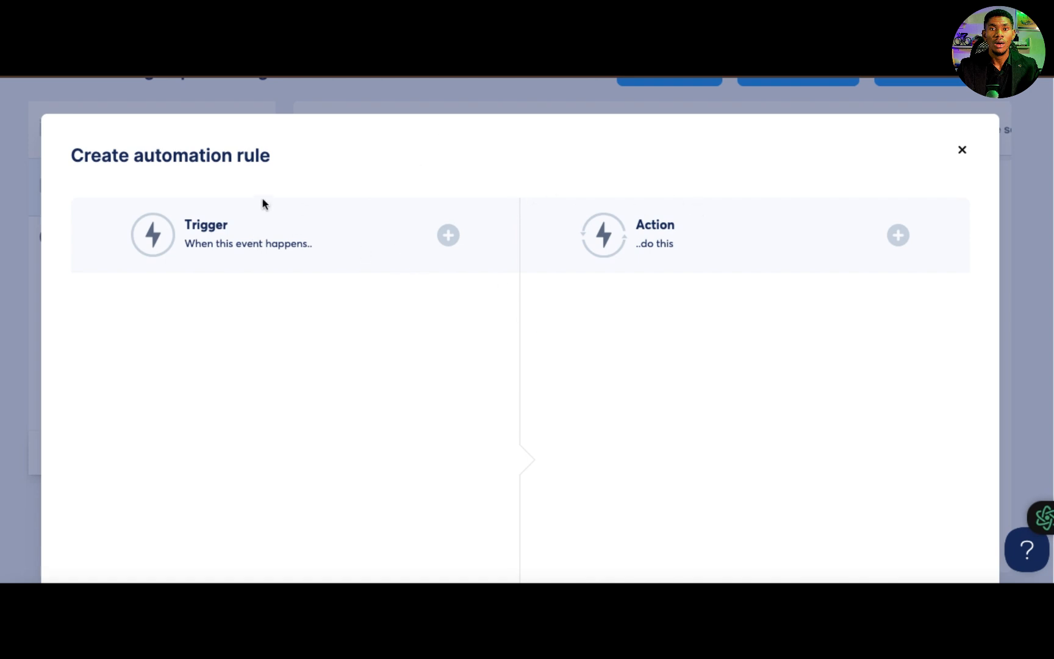
left_click(448, 235)
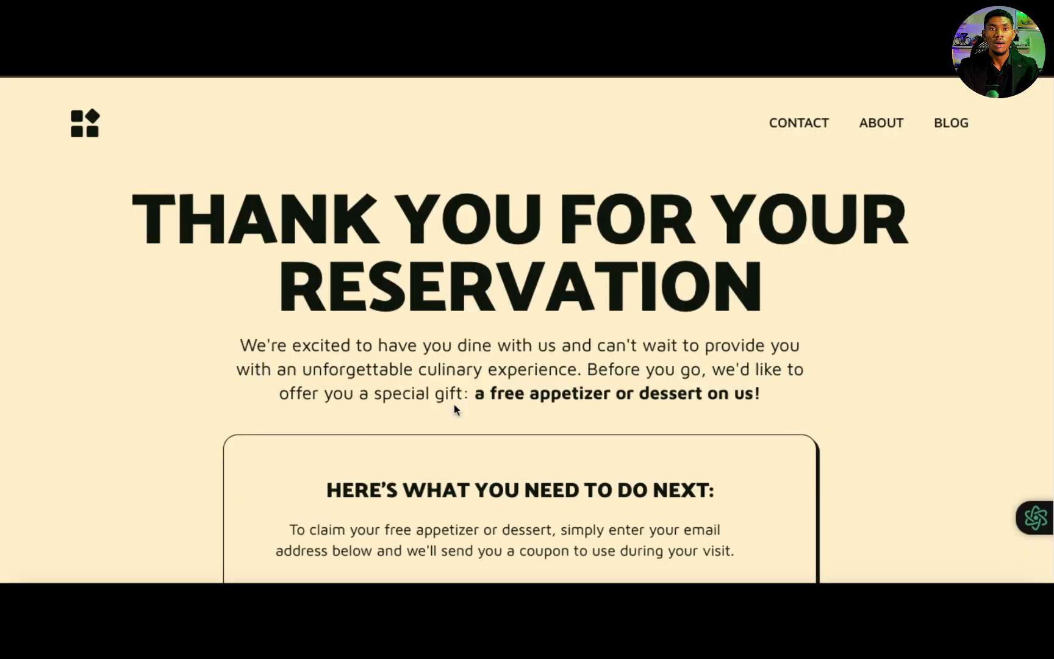
scroll(454, 404, "down", 8)
scroll(454, 404, "up", 8)
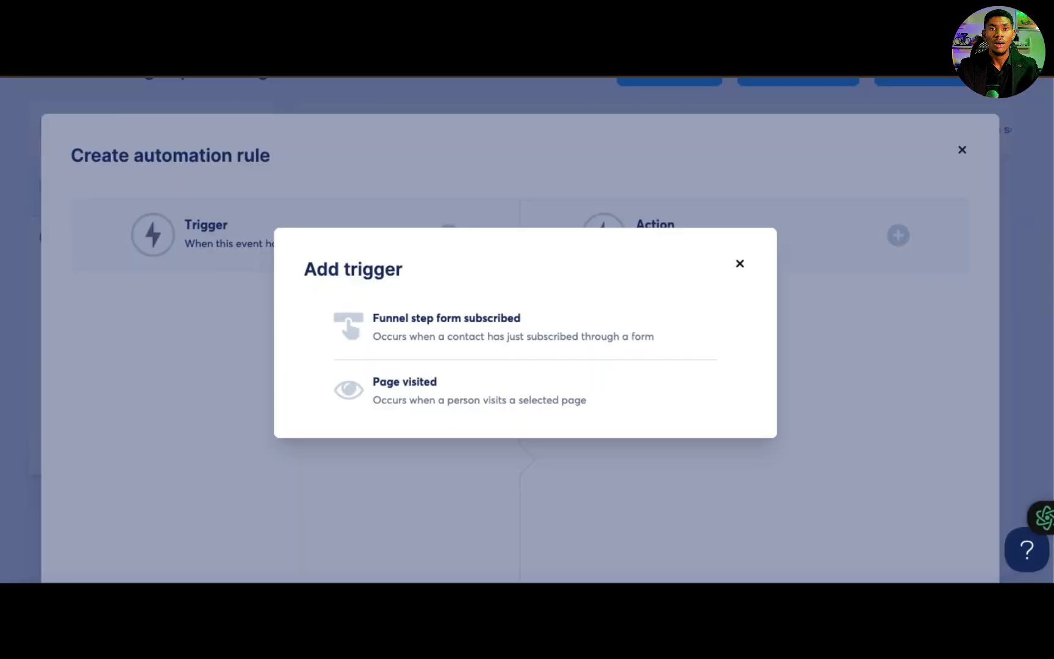
left_click(457, 333)
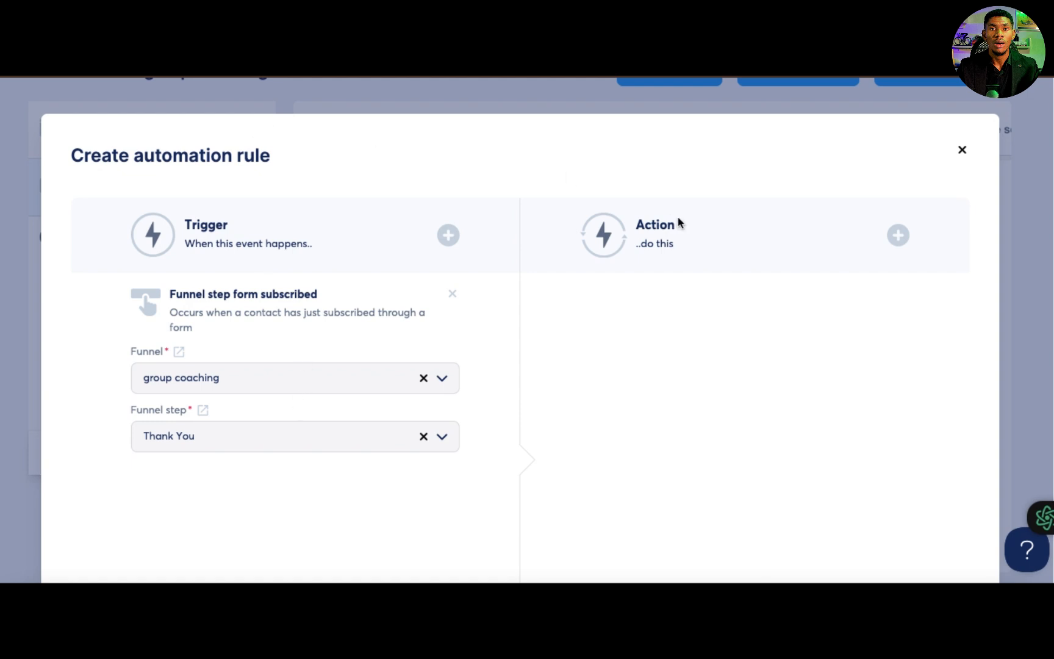
Step: Review the actions available for the automation rule, from campaign subscription, tags and emails to webhooks, communities, course bundles and pipeline stages
left_click(897, 237)
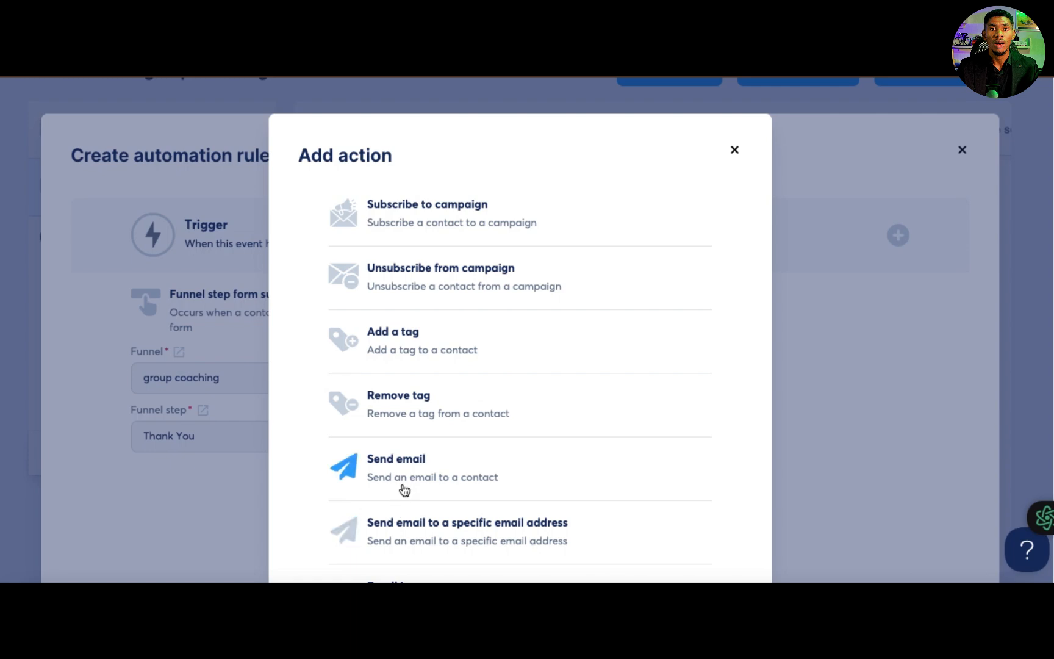
scroll(403, 489, "down", 1)
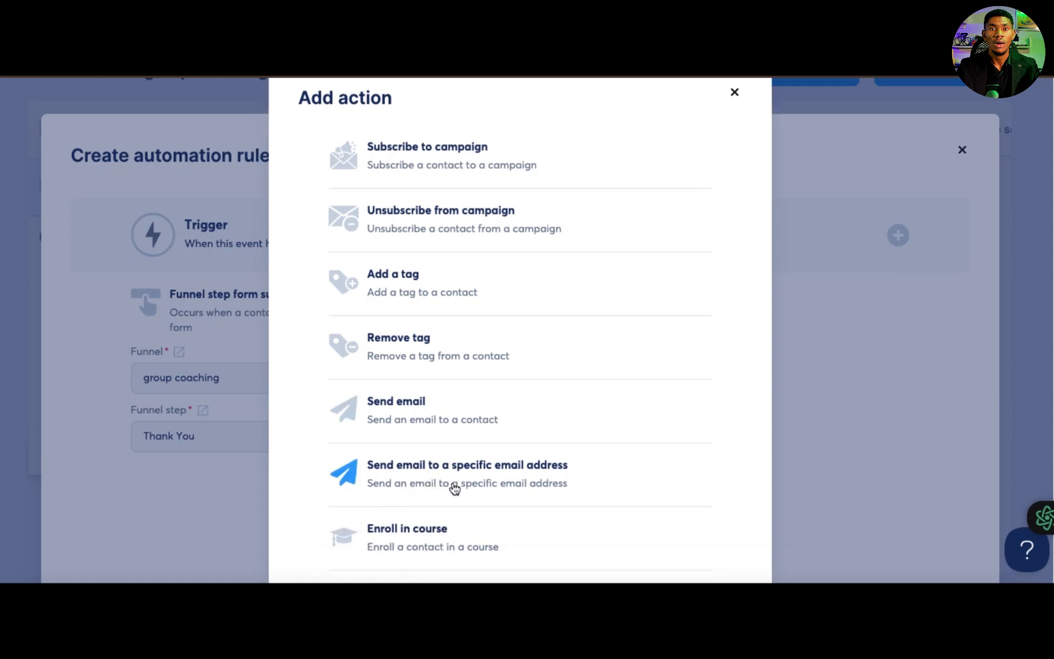
scroll(444, 535, "down", 1)
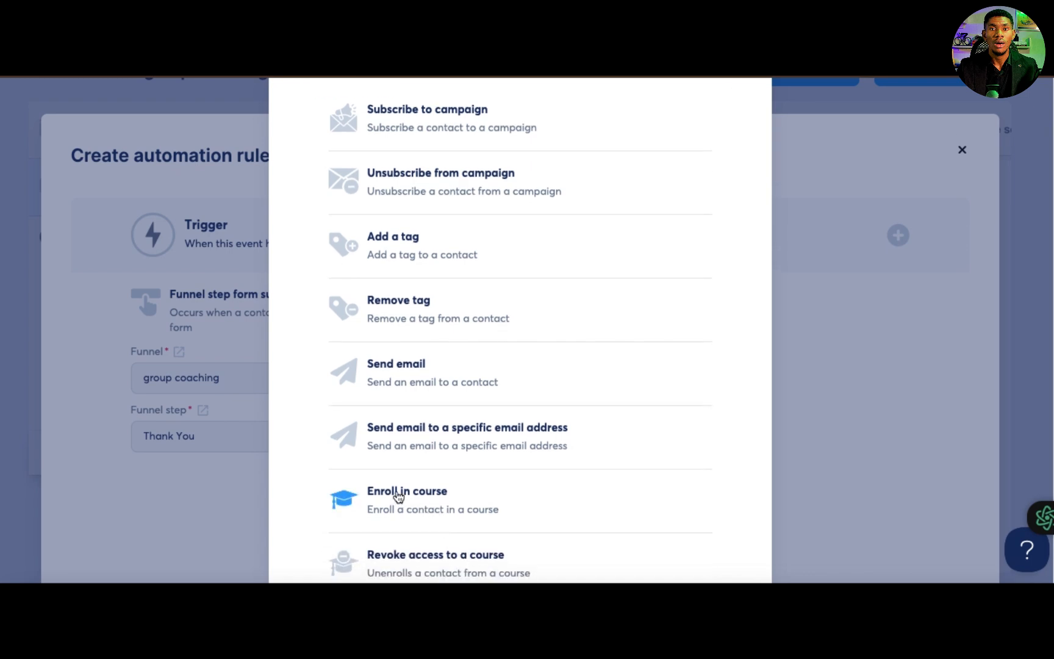
scroll(430, 501, "down", 2)
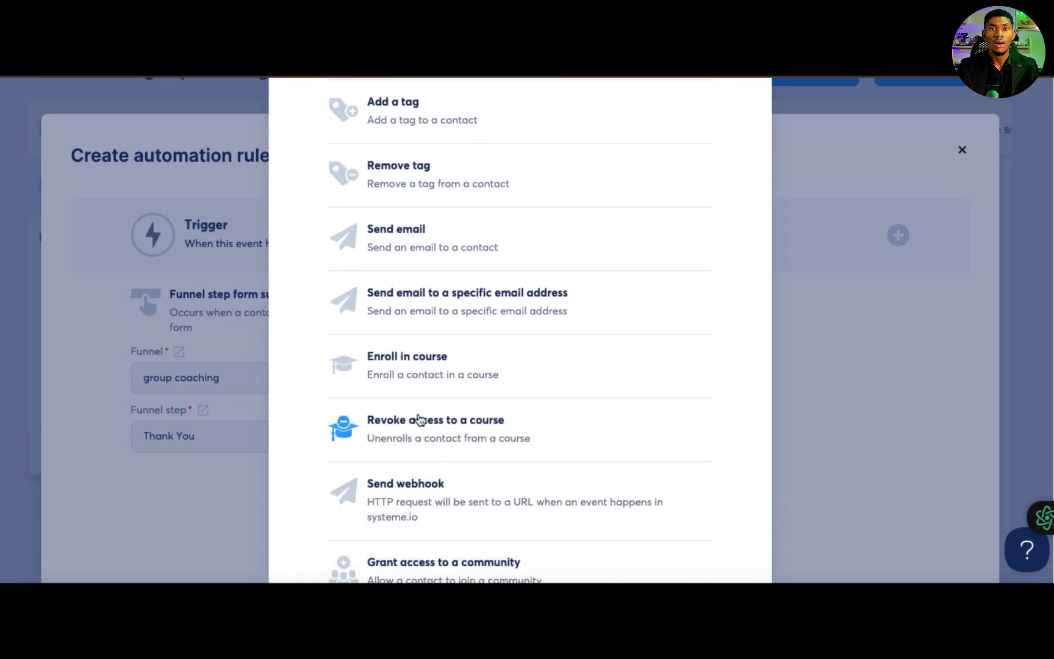
scroll(420, 419, "down", 1)
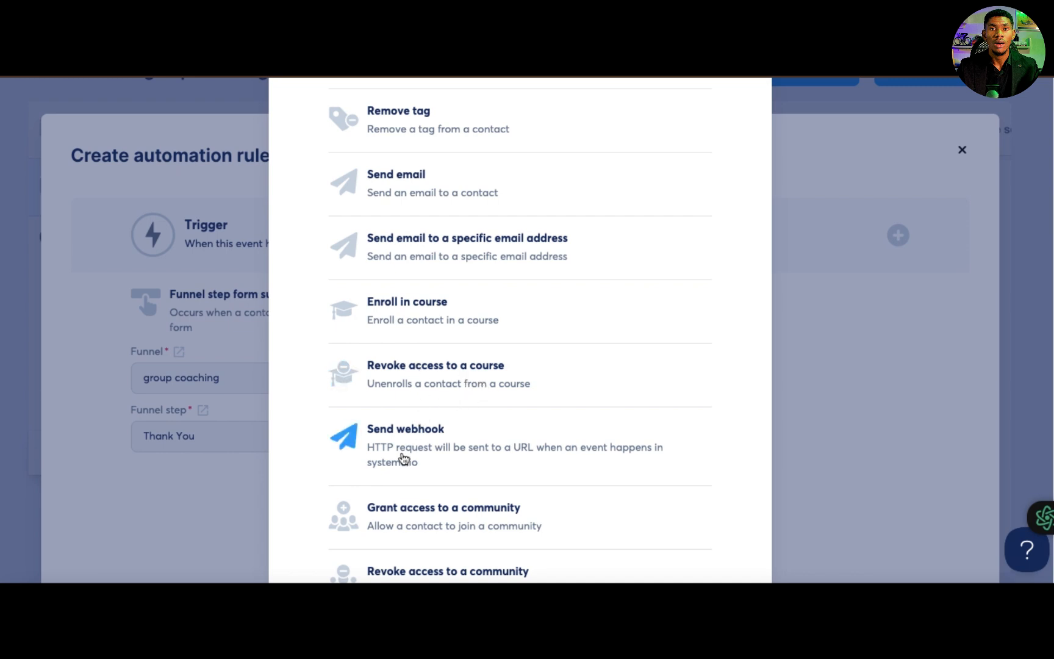
scroll(403, 459, "down", 1)
scroll(431, 486, "down", 1)
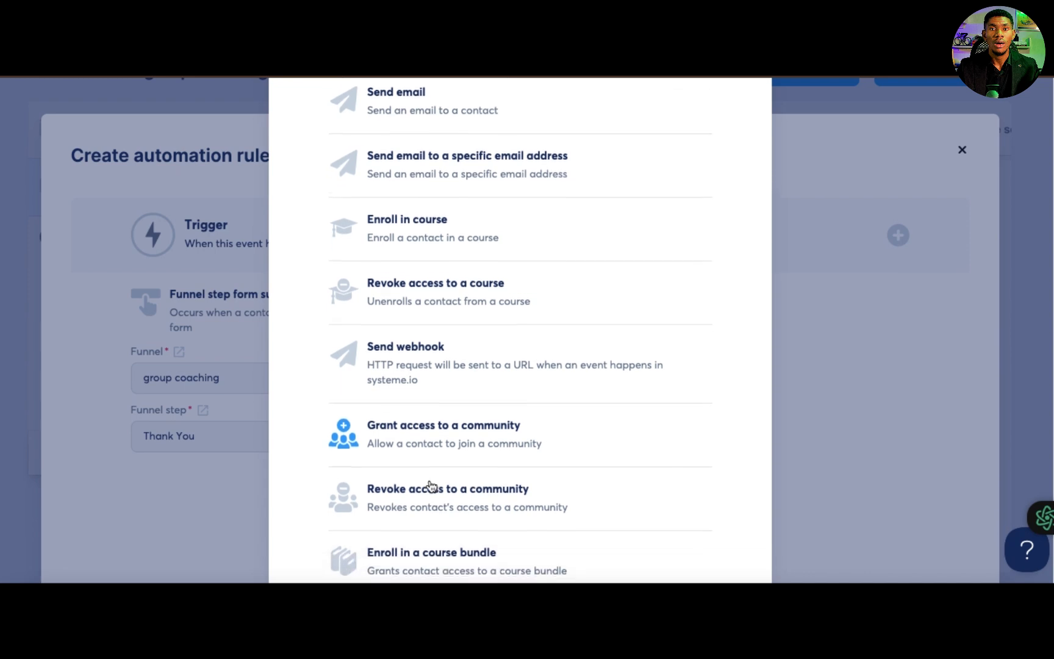
scroll(448, 498, "down", 2)
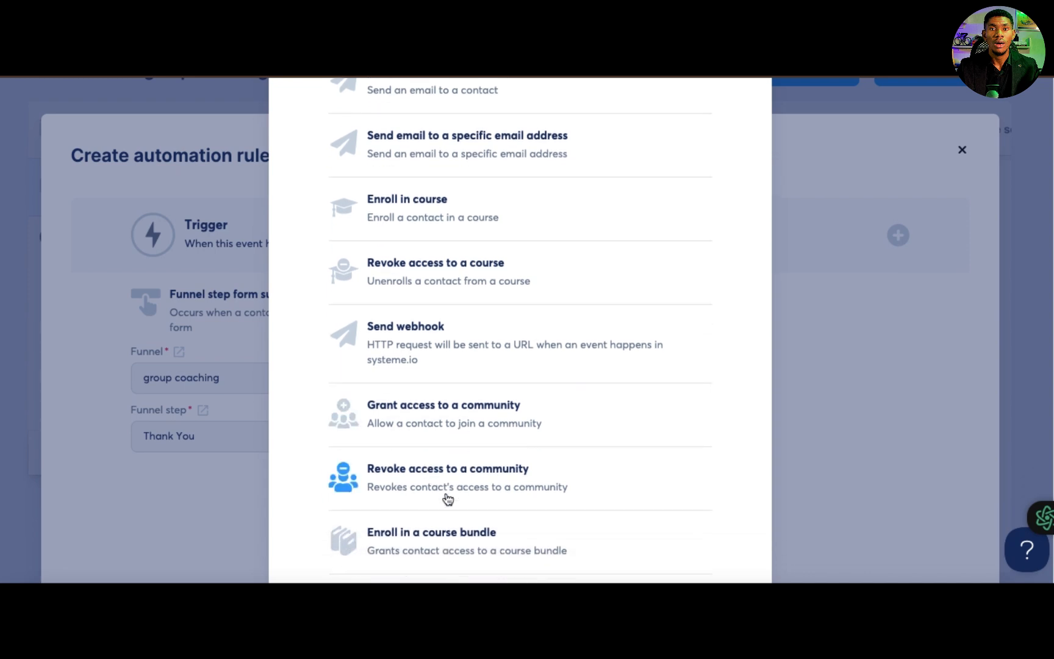
scroll(430, 513, "down", 1)
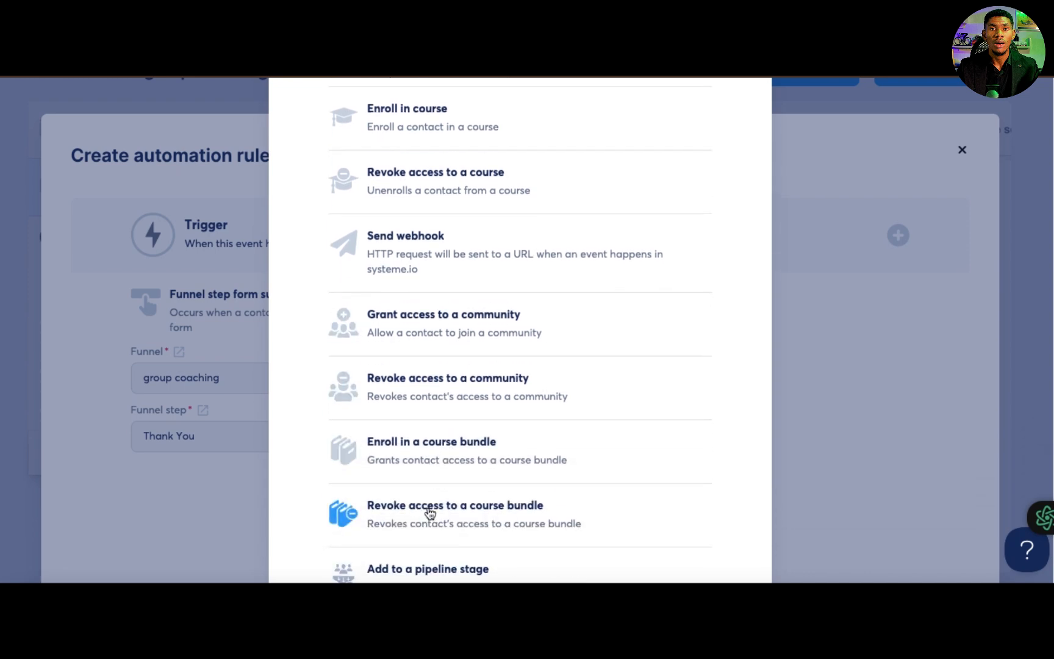
scroll(494, 506, "down", 2)
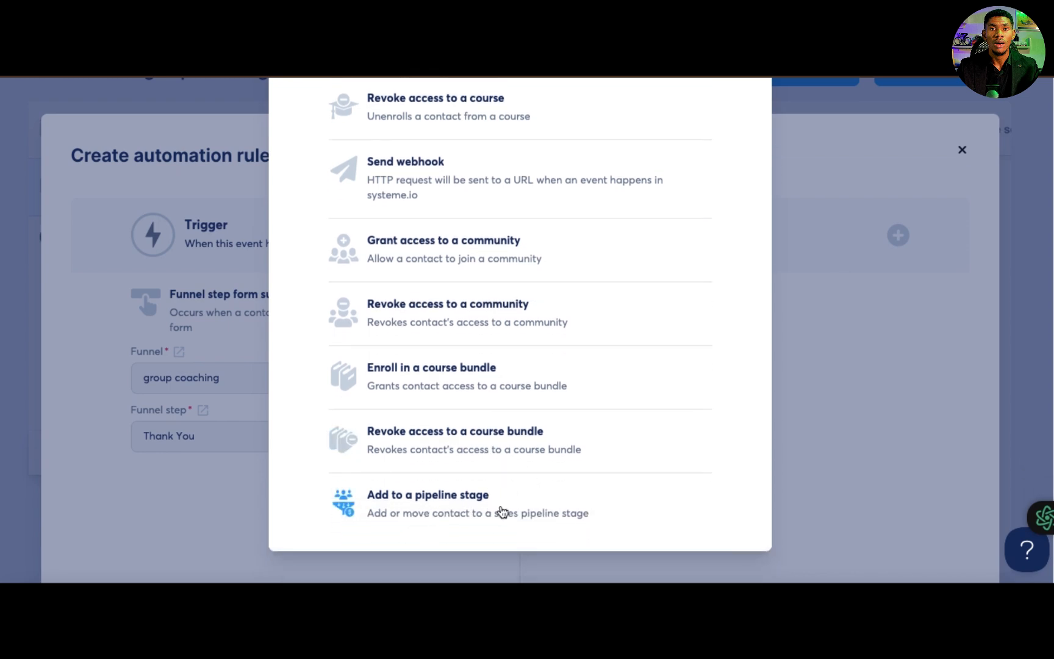
scroll(482, 382, "up", 8)
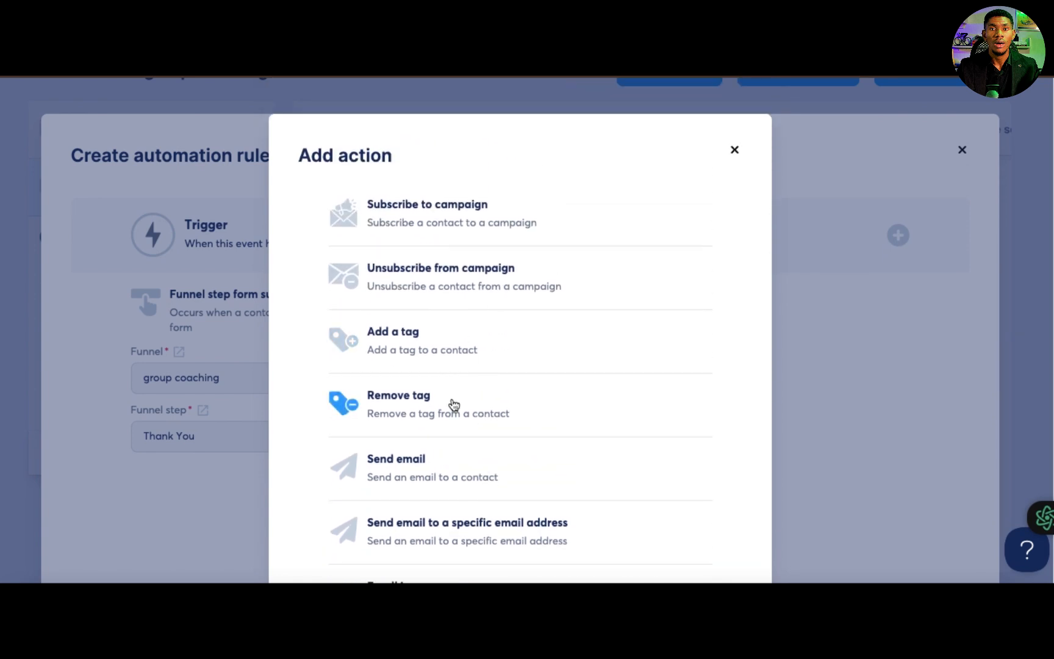
scroll(453, 404, "down", 1)
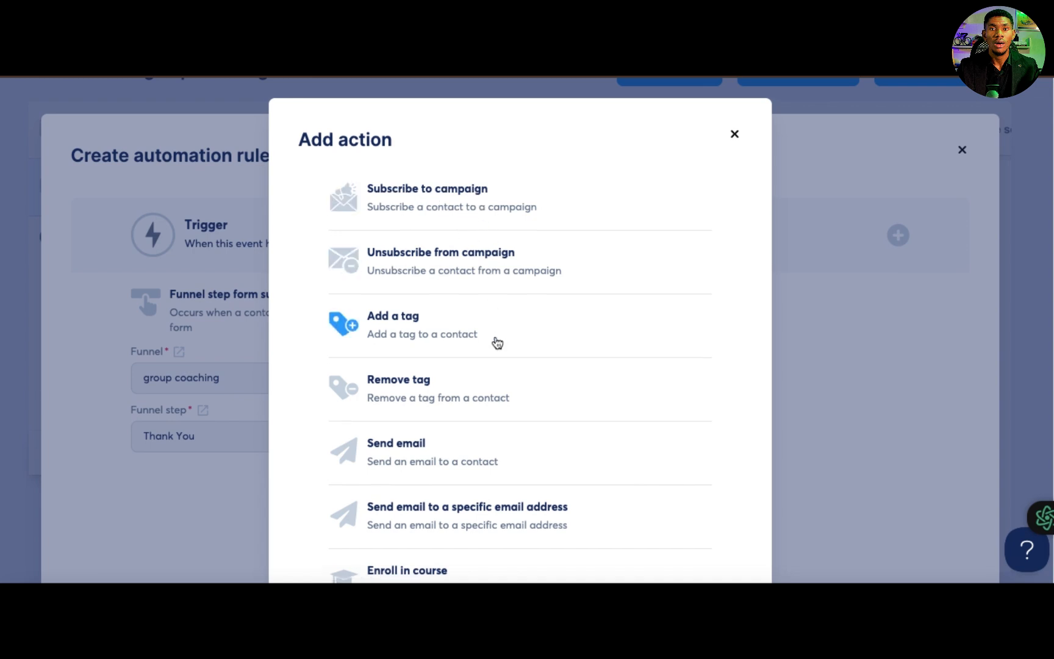
scroll(496, 344, "down", 5)
scroll(497, 343, "down", 3)
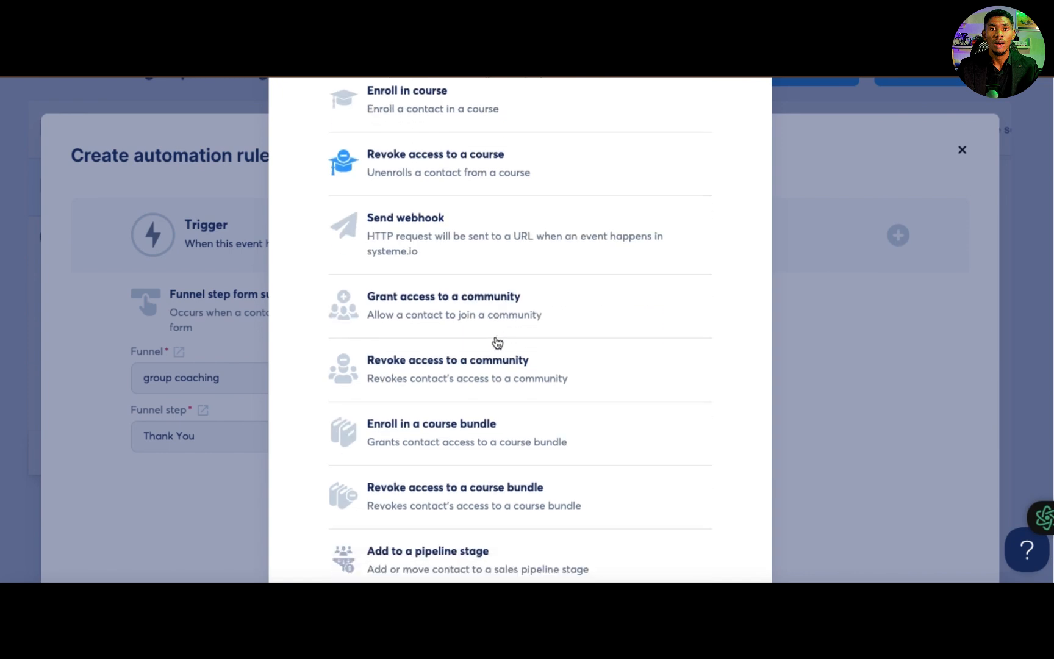
scroll(466, 426, "down", 1)
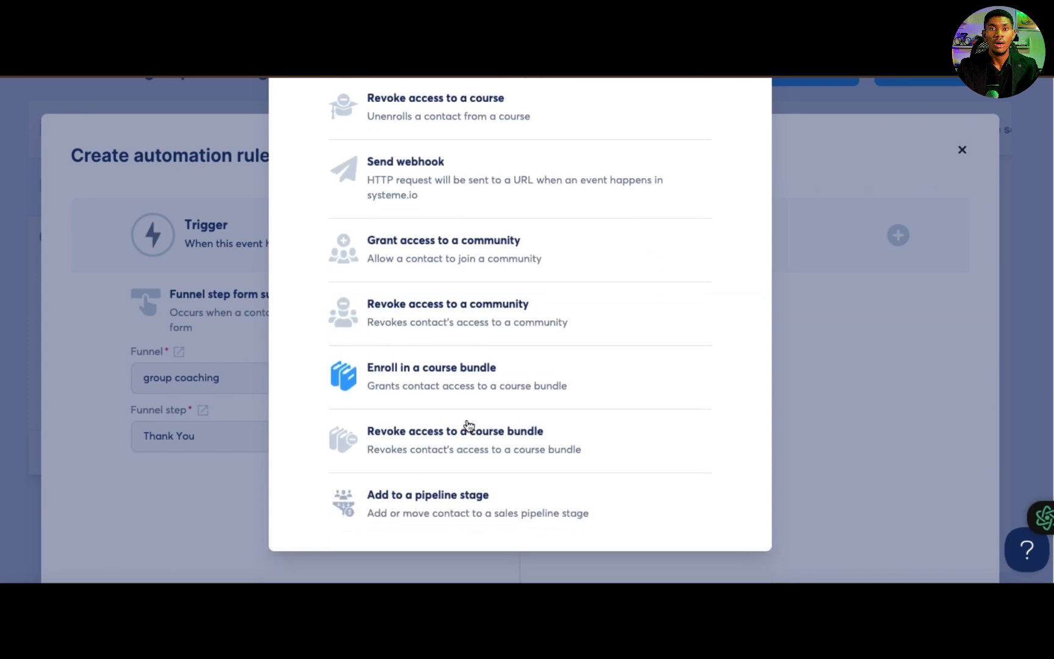
scroll(460, 354, "up", 1)
scroll(453, 274, "up", 3)
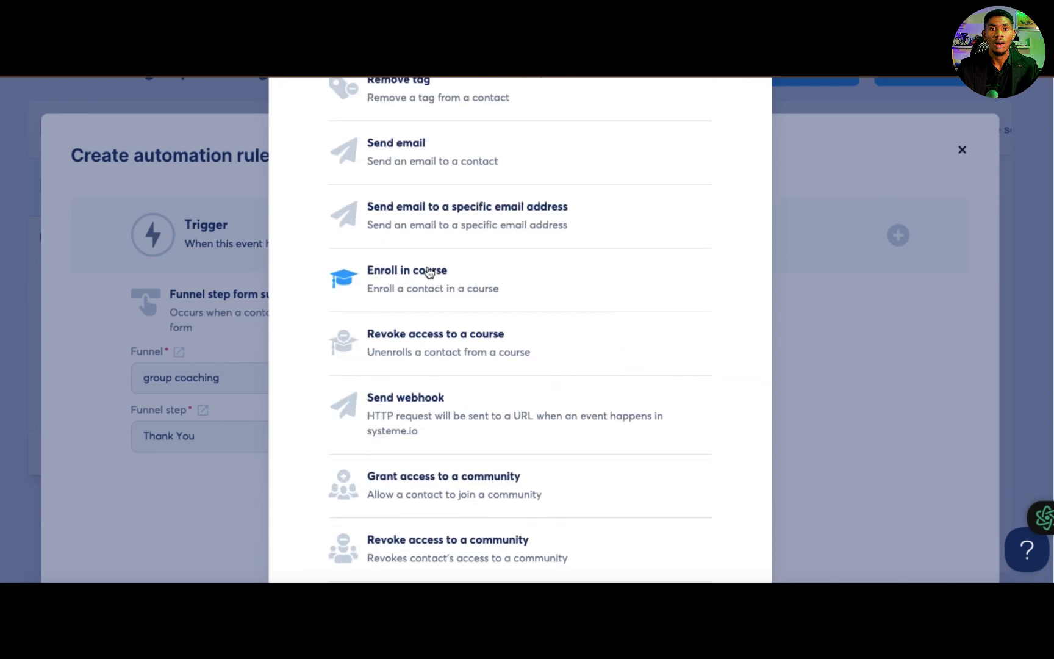
Step: Try a Send email action with the email 'Your [Free Download] is Here "Wedding Checklist"', and remove the action from the rule
left_click(412, 150)
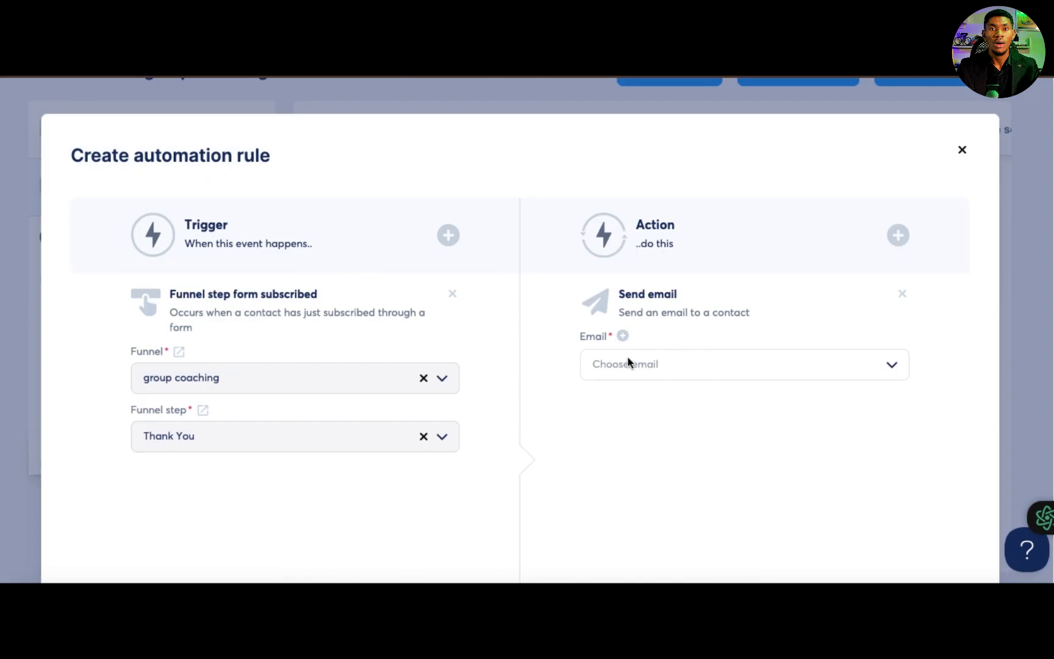
left_click(660, 368)
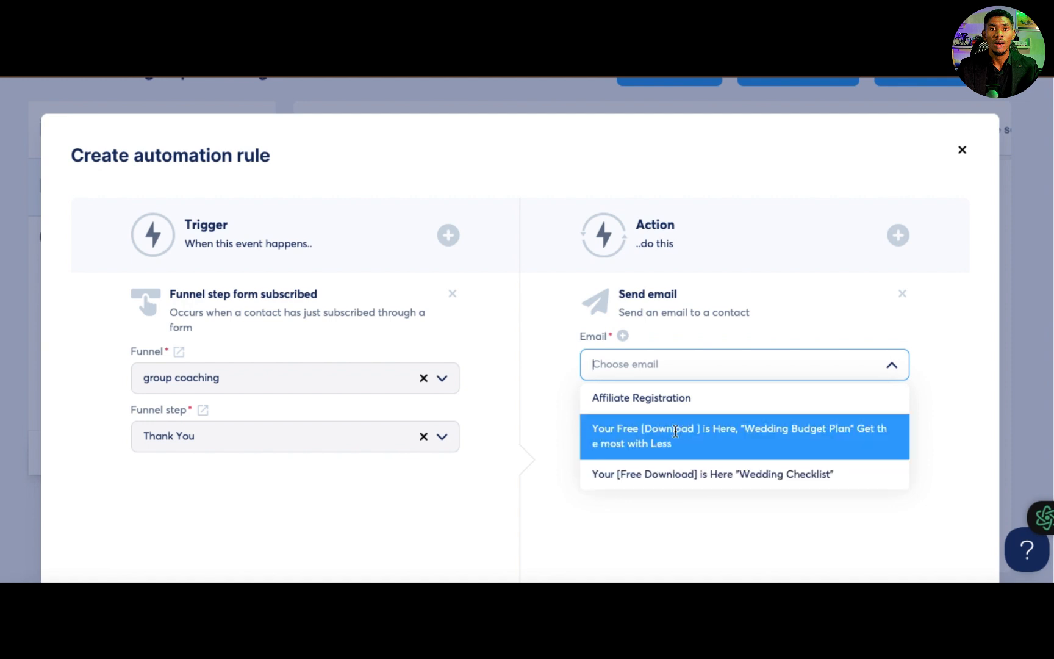
left_click(708, 477)
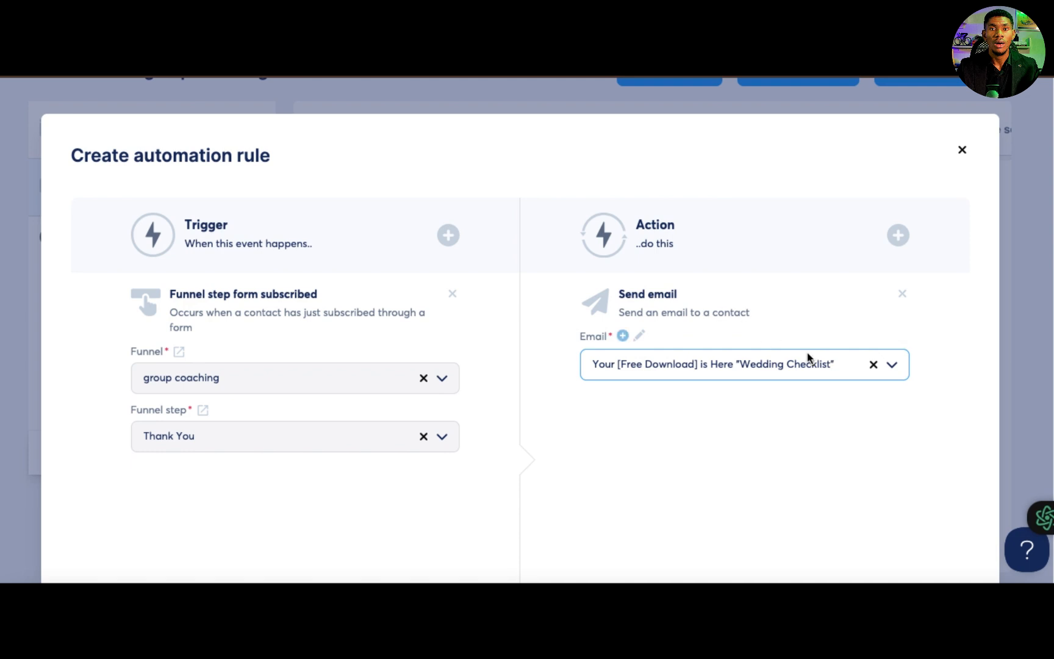
left_click(874, 365)
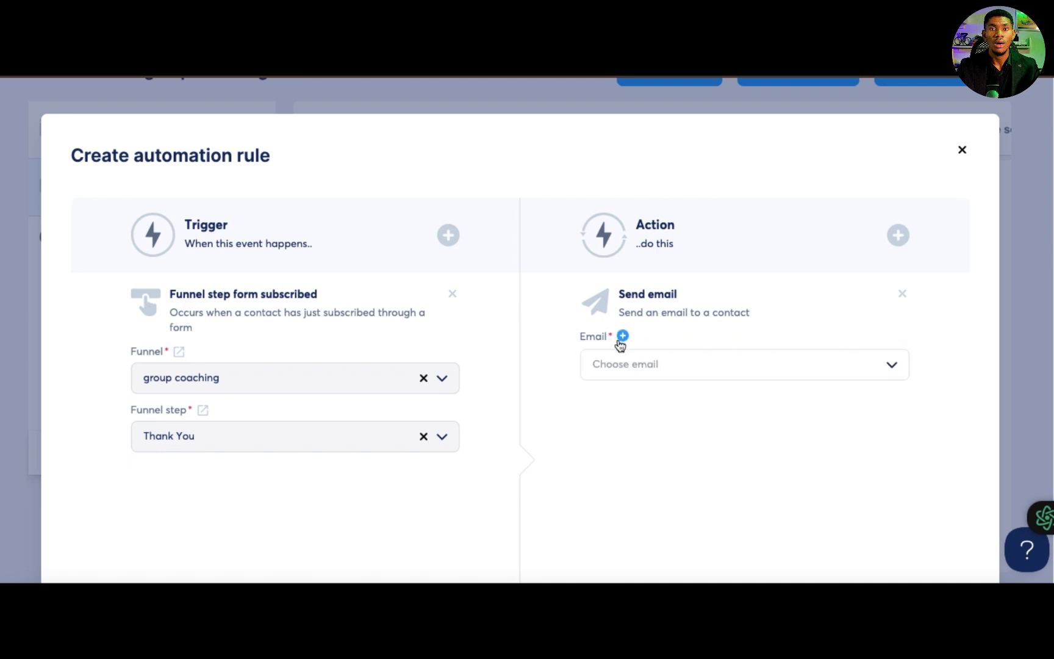
left_click(903, 294)
Step: Add a "Subscribe to campaign" action for the 23 BUSINESS LEADS campaign and save the automation rule
left_click(899, 235)
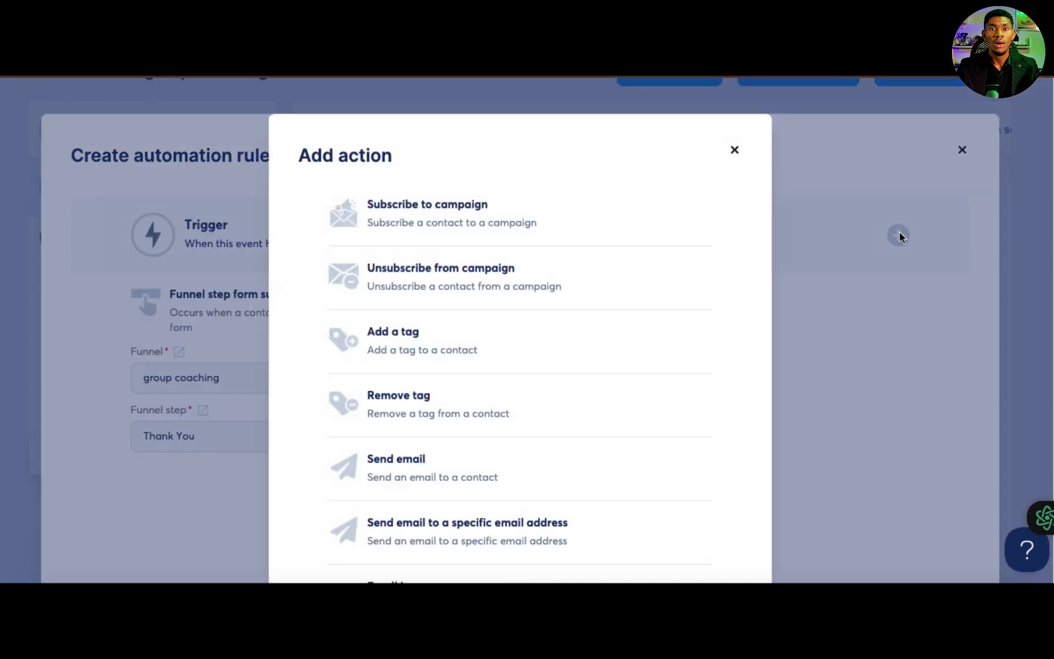
left_click(427, 207)
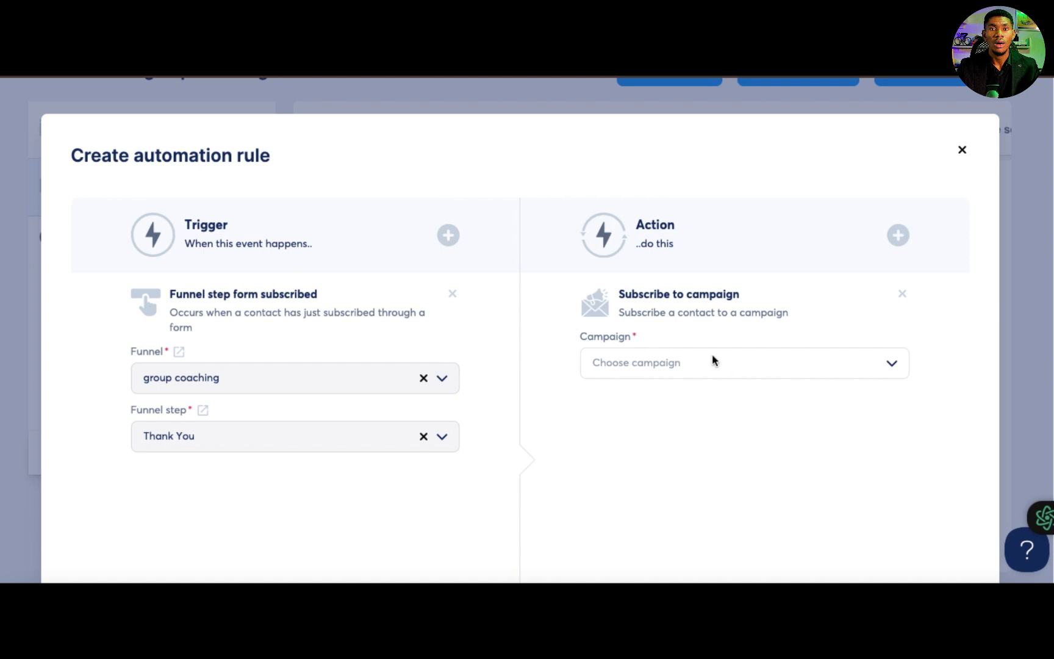
left_click(854, 367)
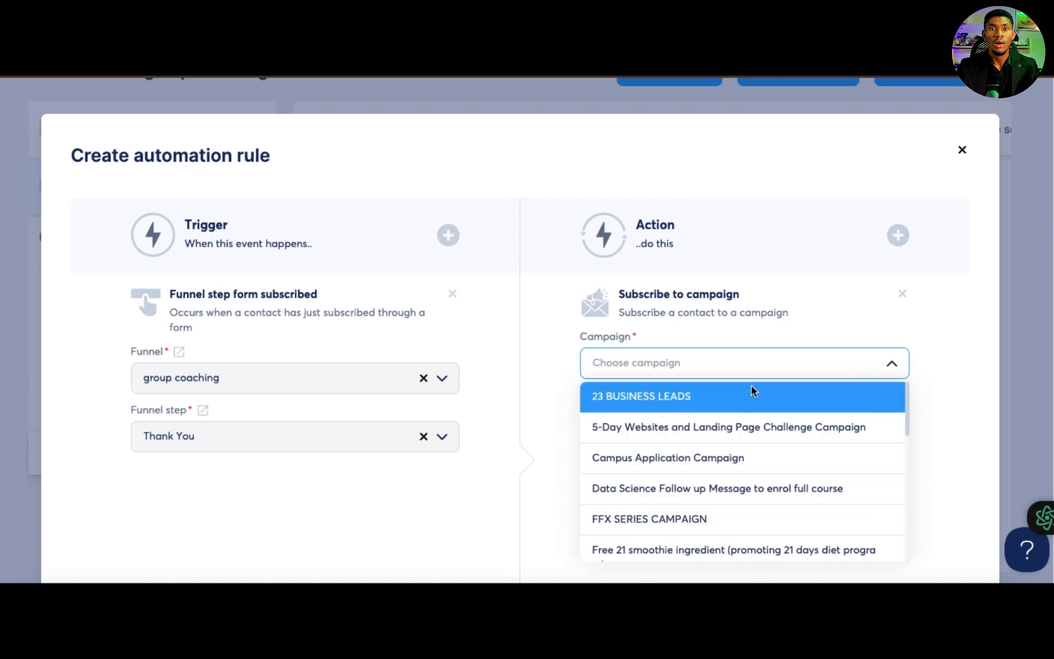
left_click(647, 399)
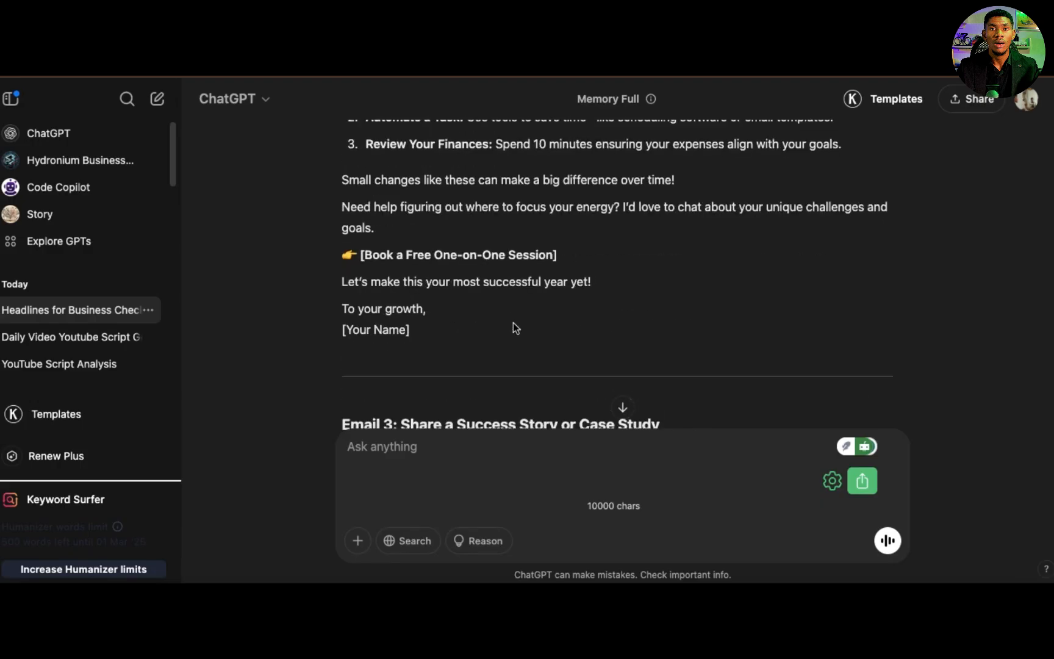
scroll(513, 322, "up", 5)
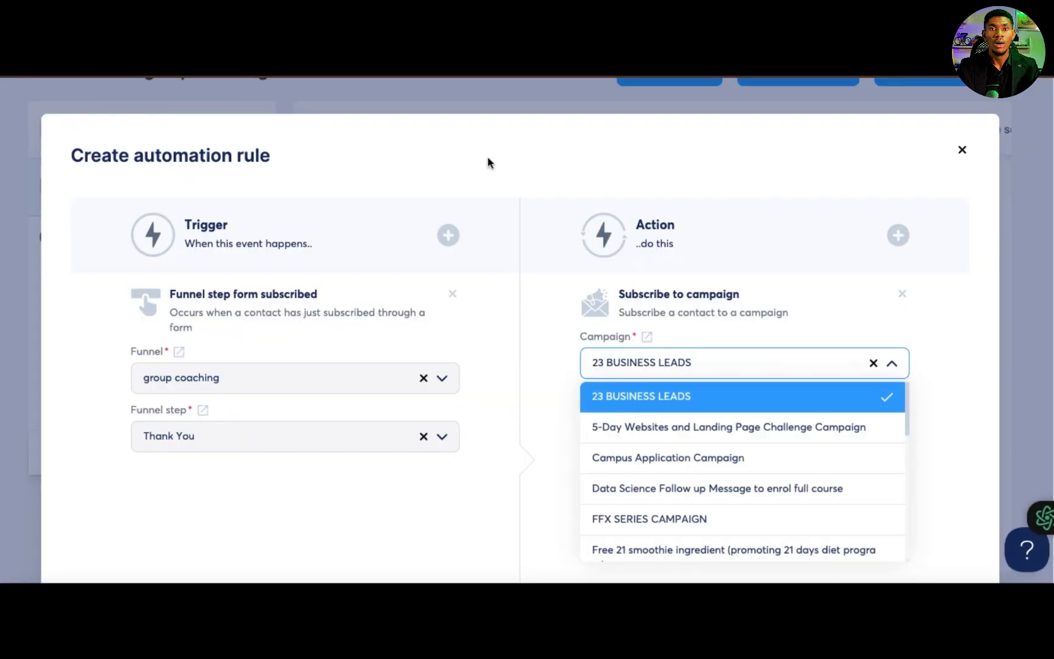
left_click(662, 400)
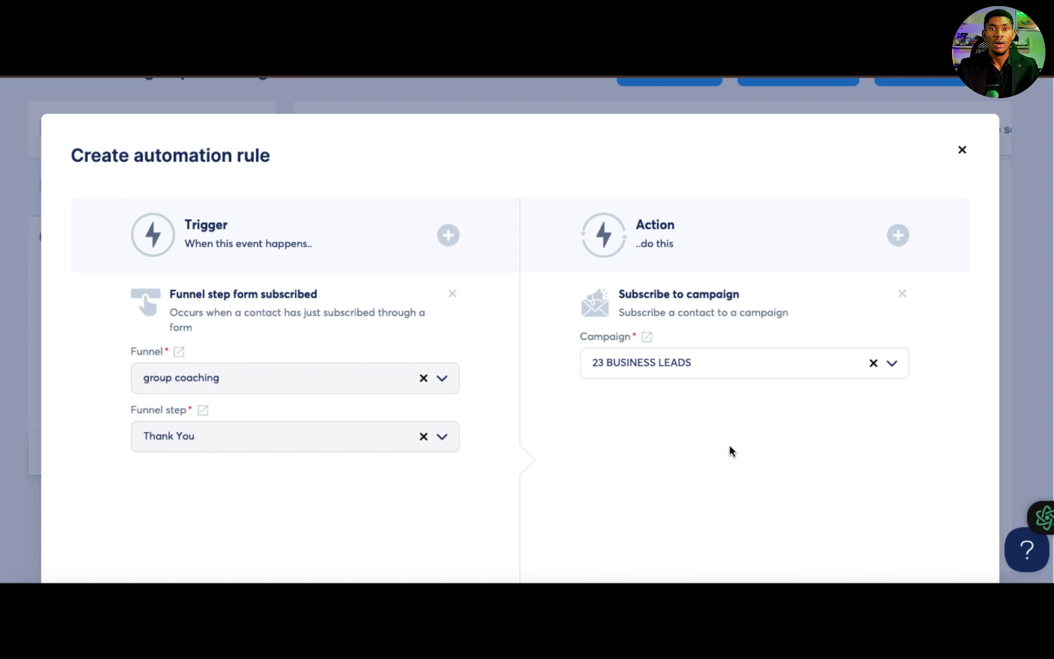
scroll(810, 275, "down", 3)
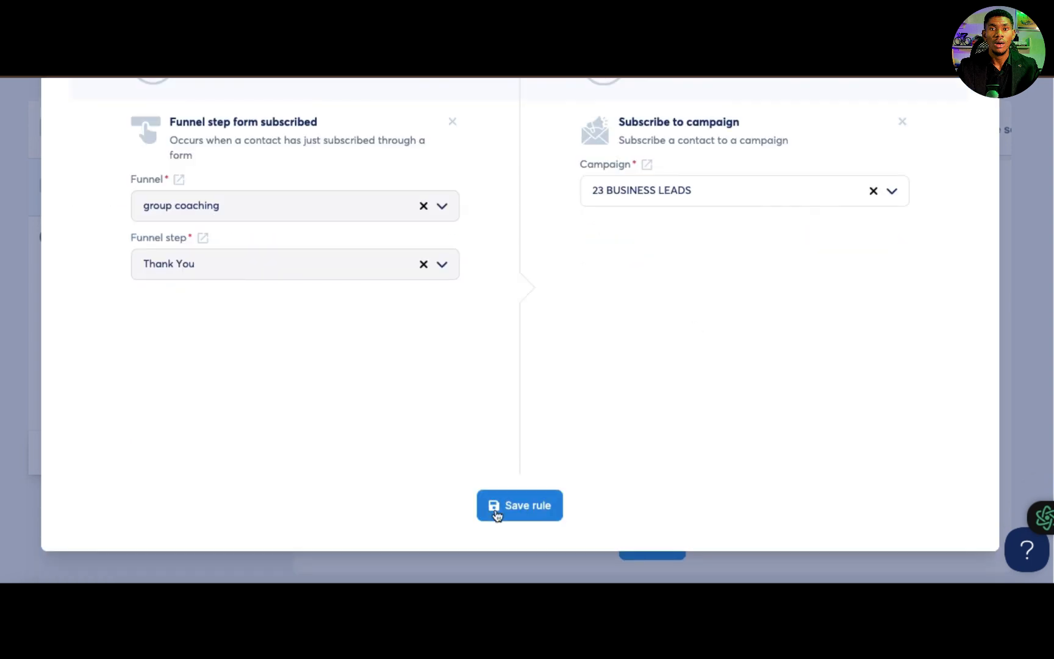
left_click(516, 505)
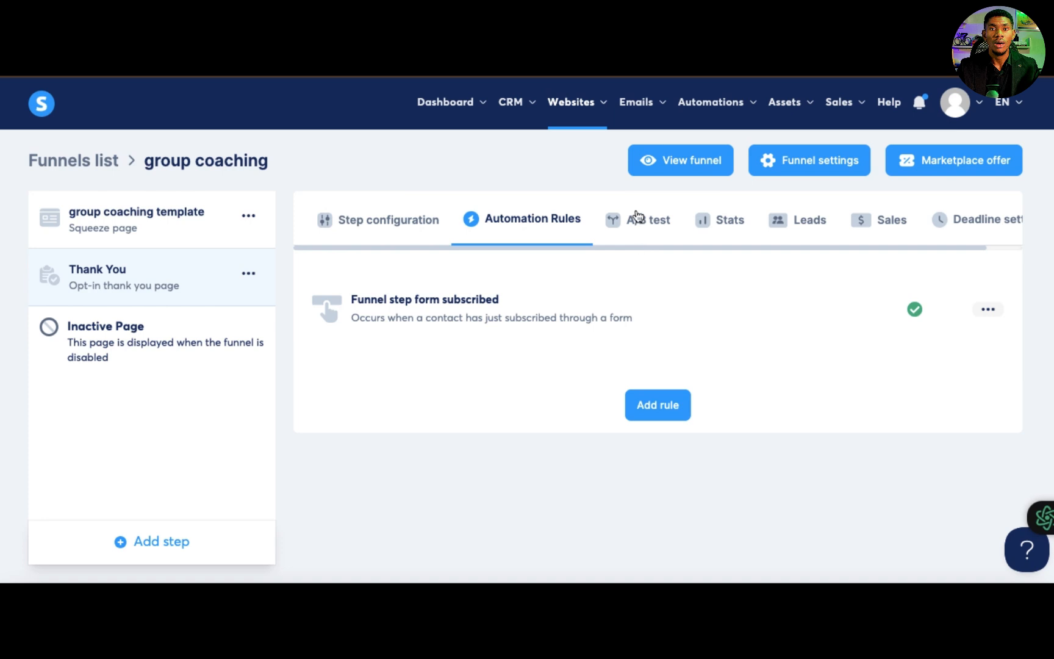
Step: Open the email campaigns and start a new campaign with the name "demo checklist campaign"
mouse_move(638, 106)
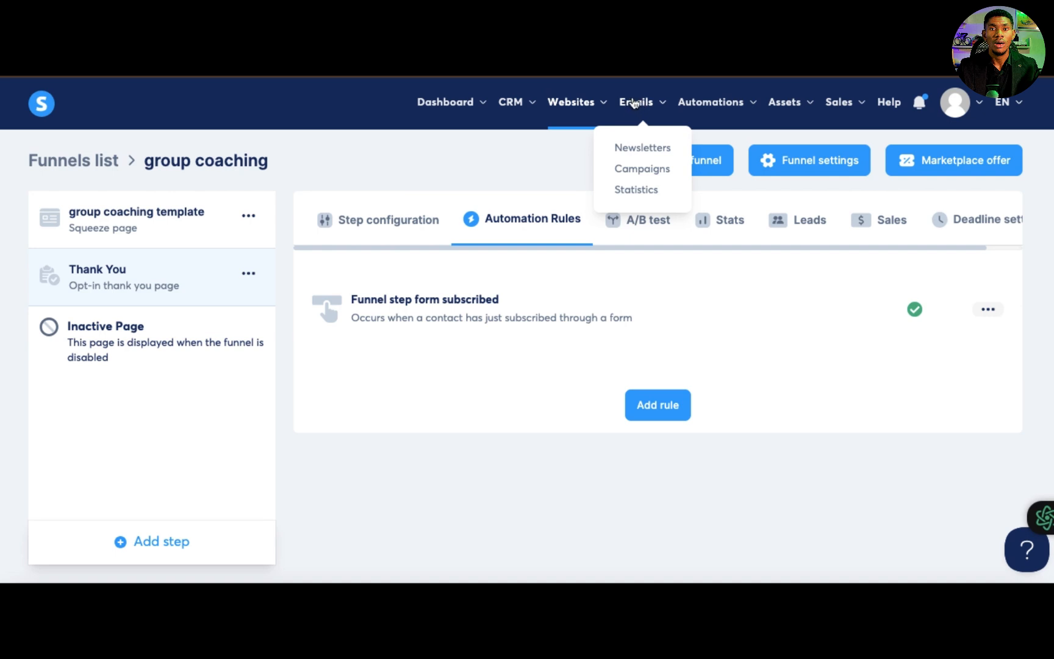
left_click(642, 171)
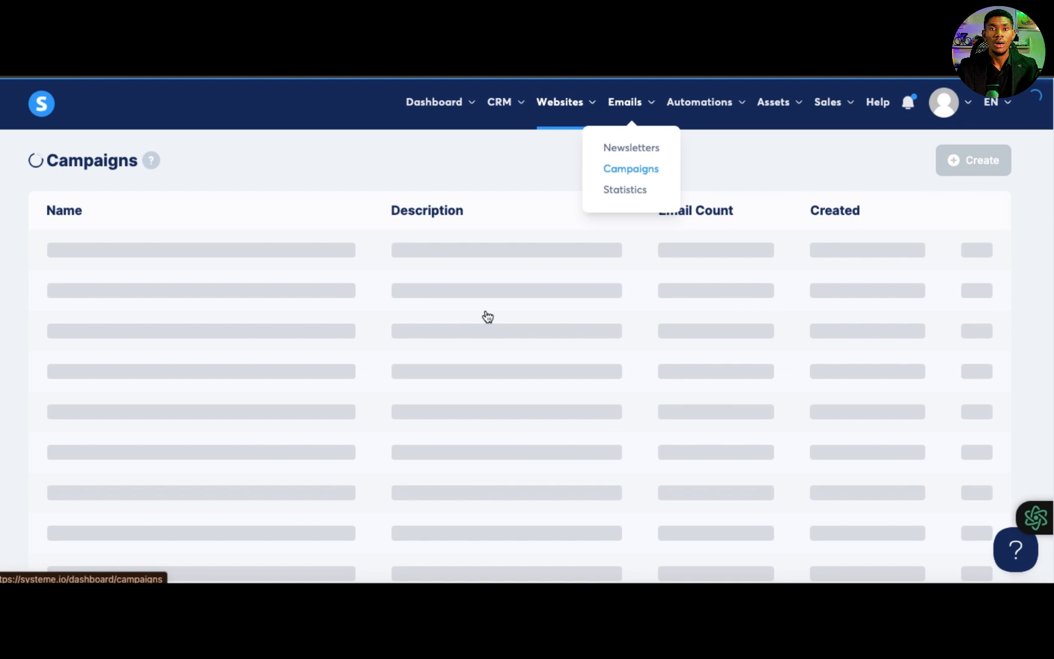
scroll(284, 491, "down", 2)
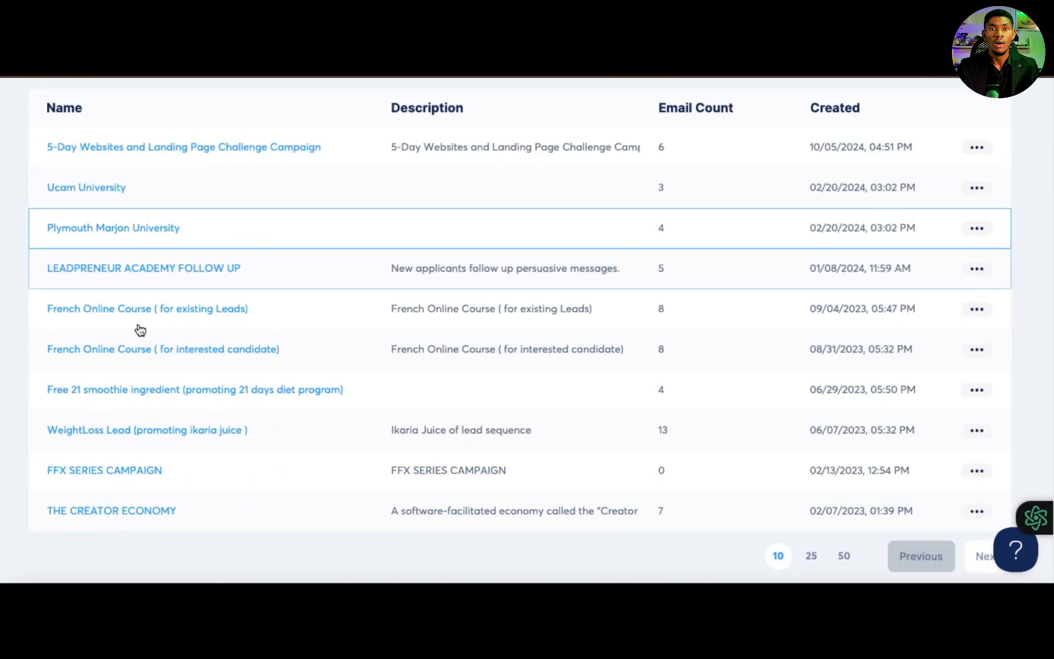
scroll(263, 281, "up", 2)
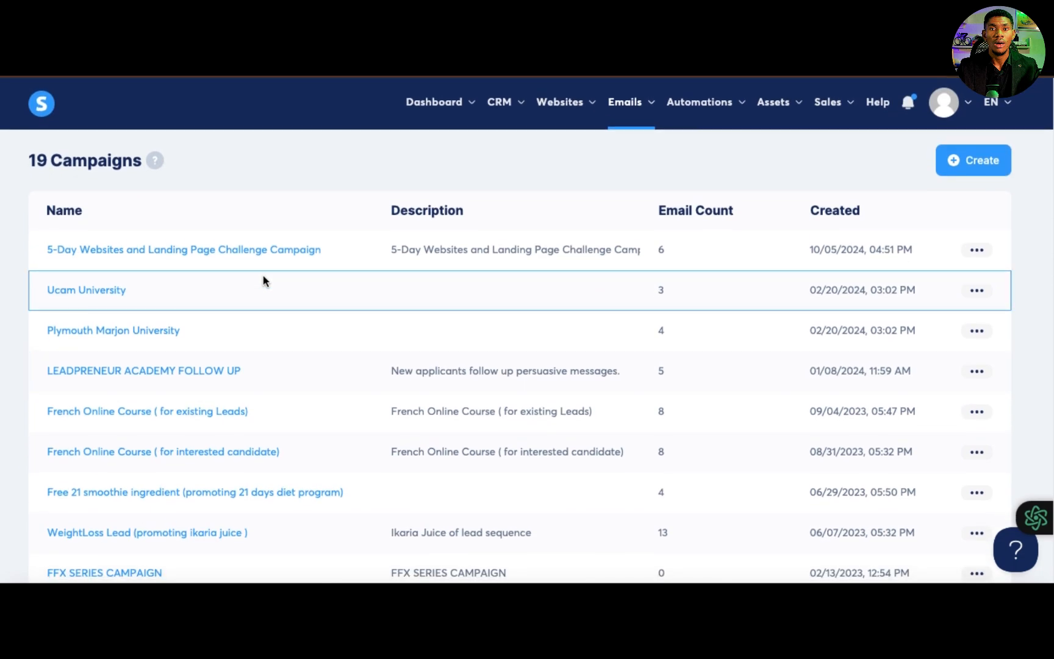
scroll(263, 279, "down", 2)
scroll(650, 226, "up", 2)
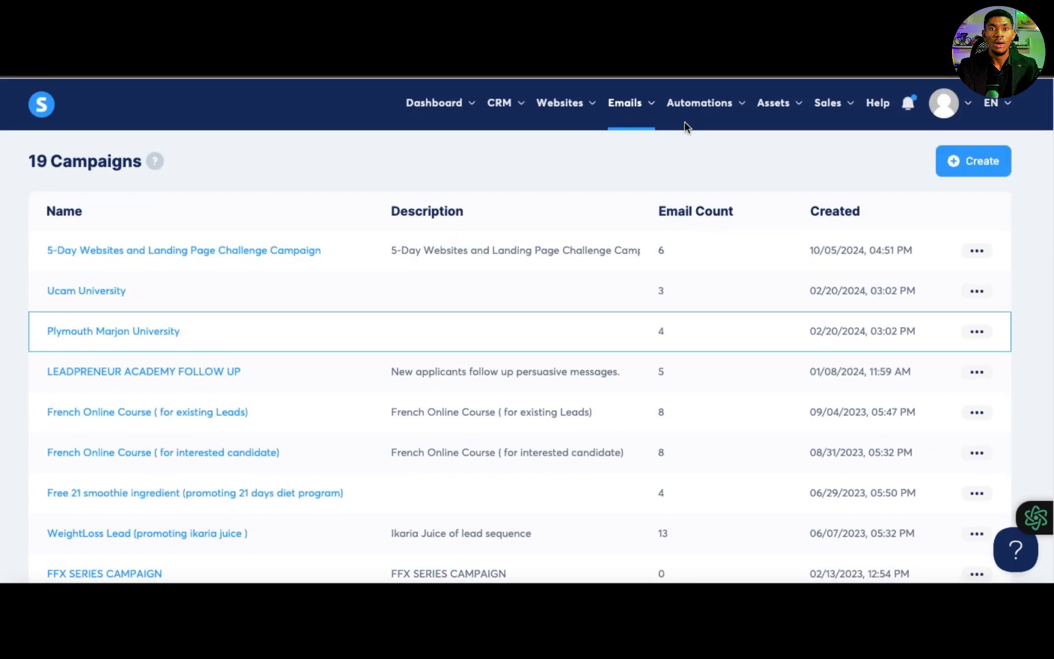
left_click(975, 163)
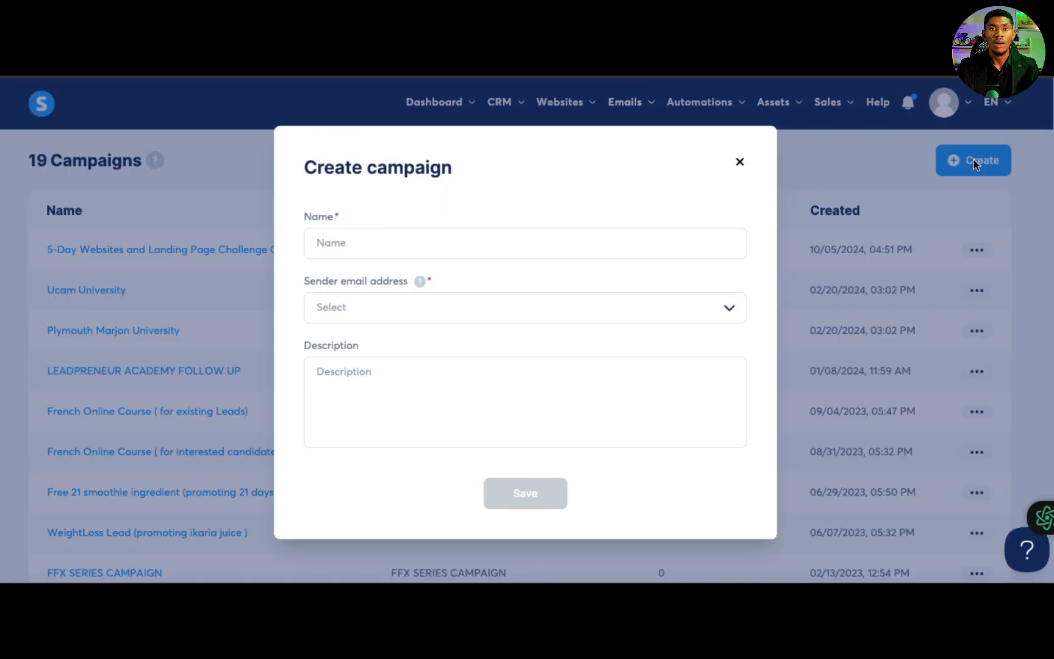
left_click(375, 248)
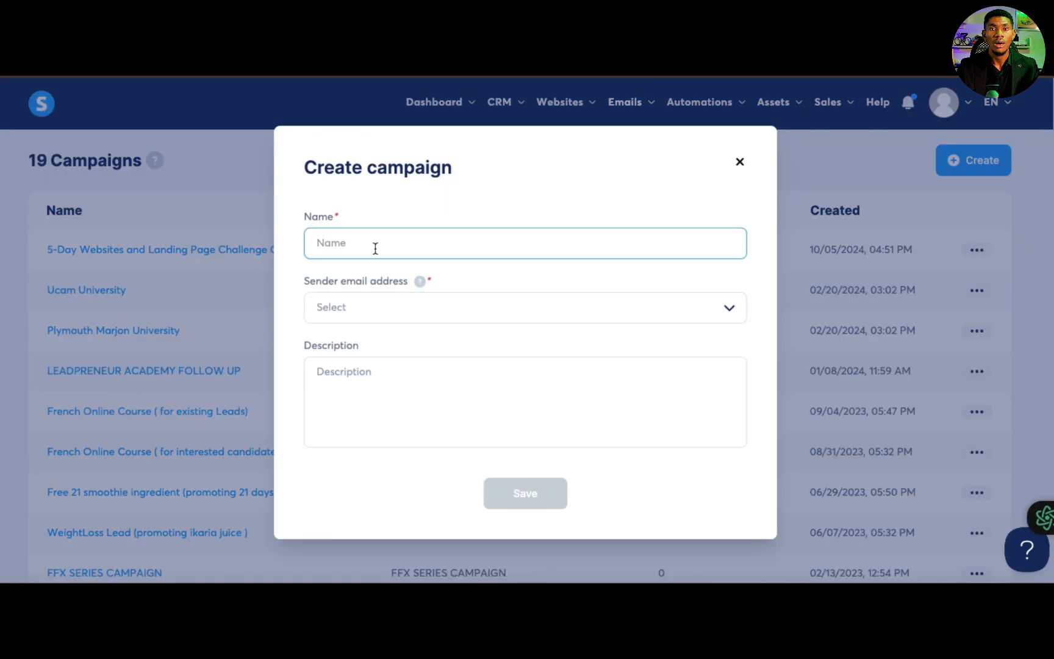
type("demo check")
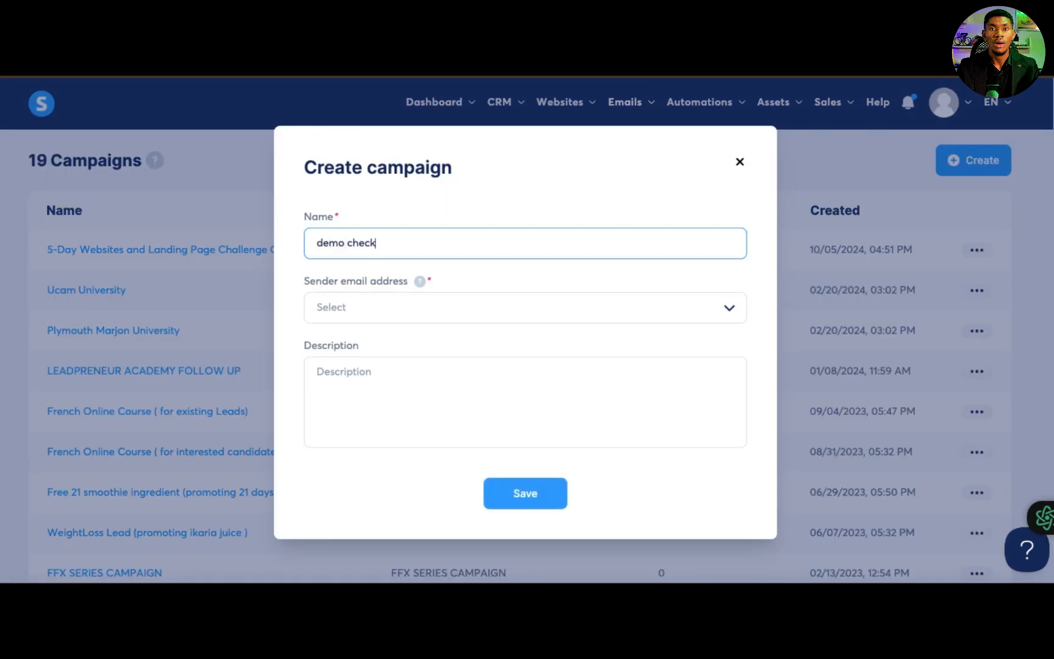
type("list campaign")
key("ctrl+a")
key("ctrl+c")
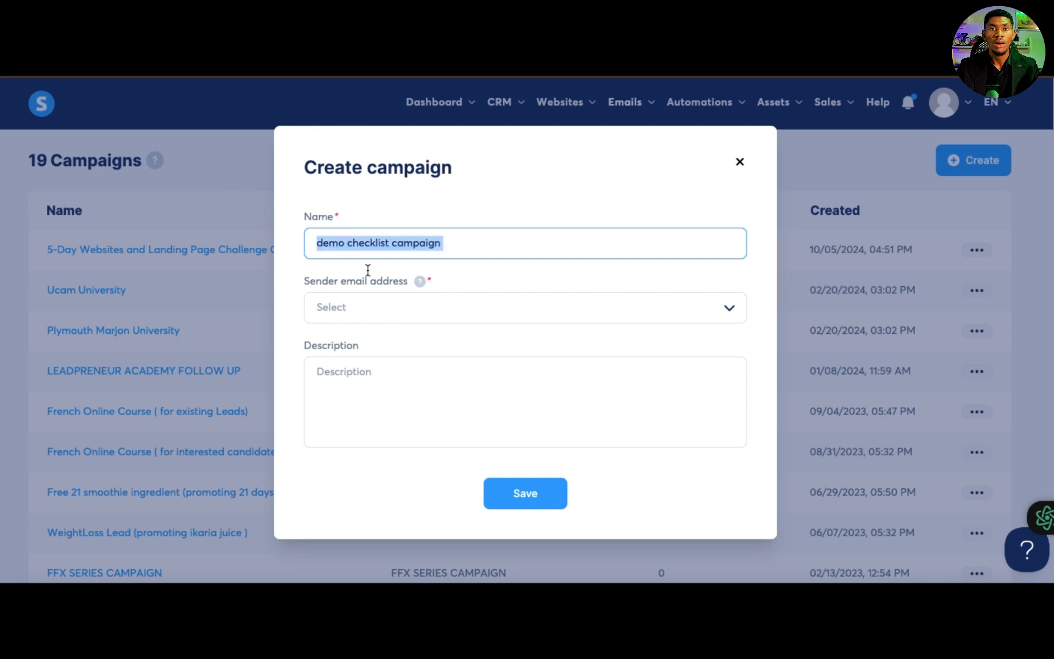
Step: Set the campaign description to "demo checklist campaign", choose the sender email address and save the campaign
left_click(358, 317)
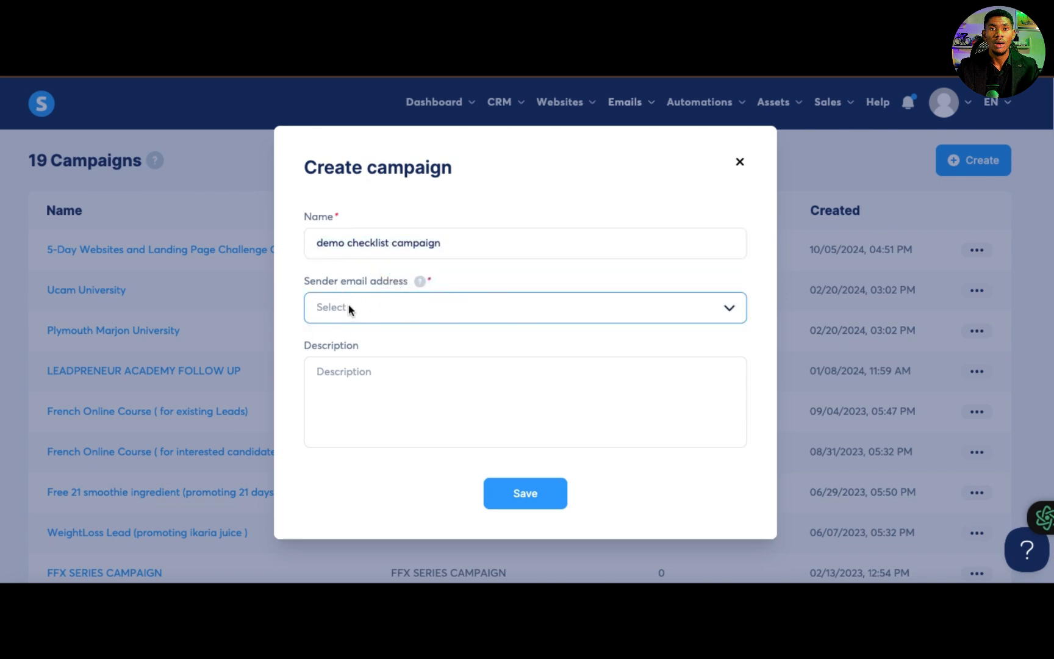
left_click(339, 378)
key("ctrl+v")
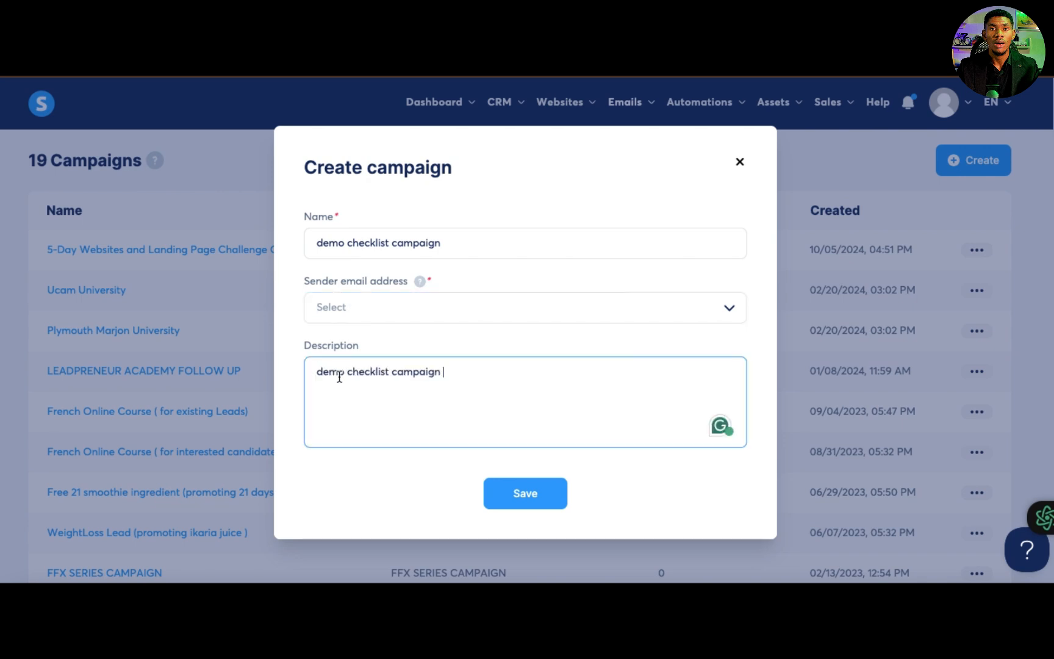
left_click(545, 305)
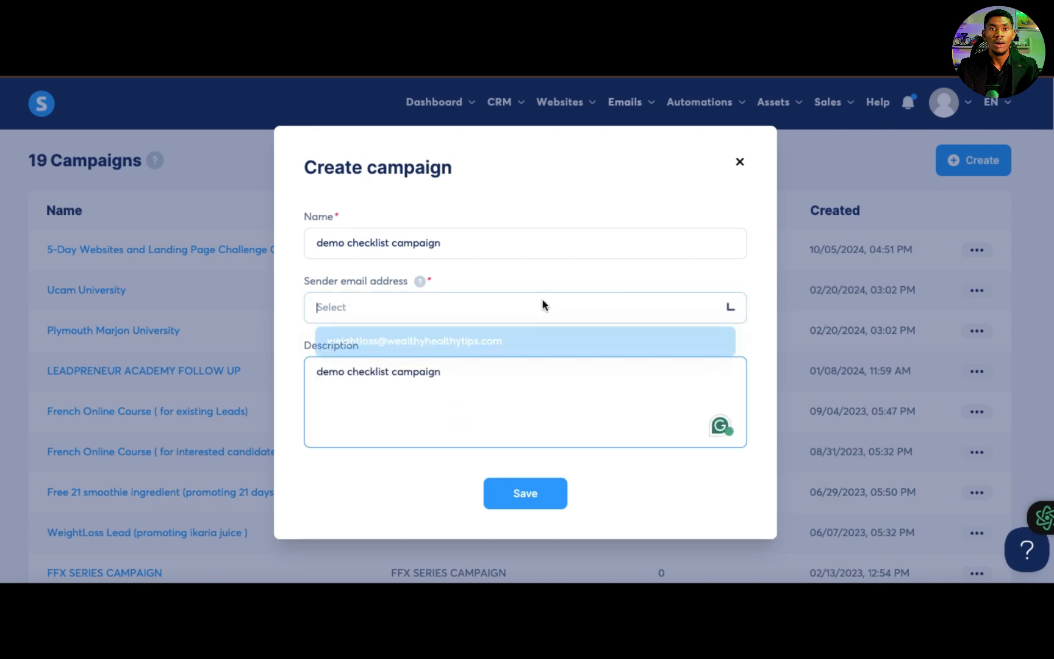
left_click(427, 336)
left_click(537, 496)
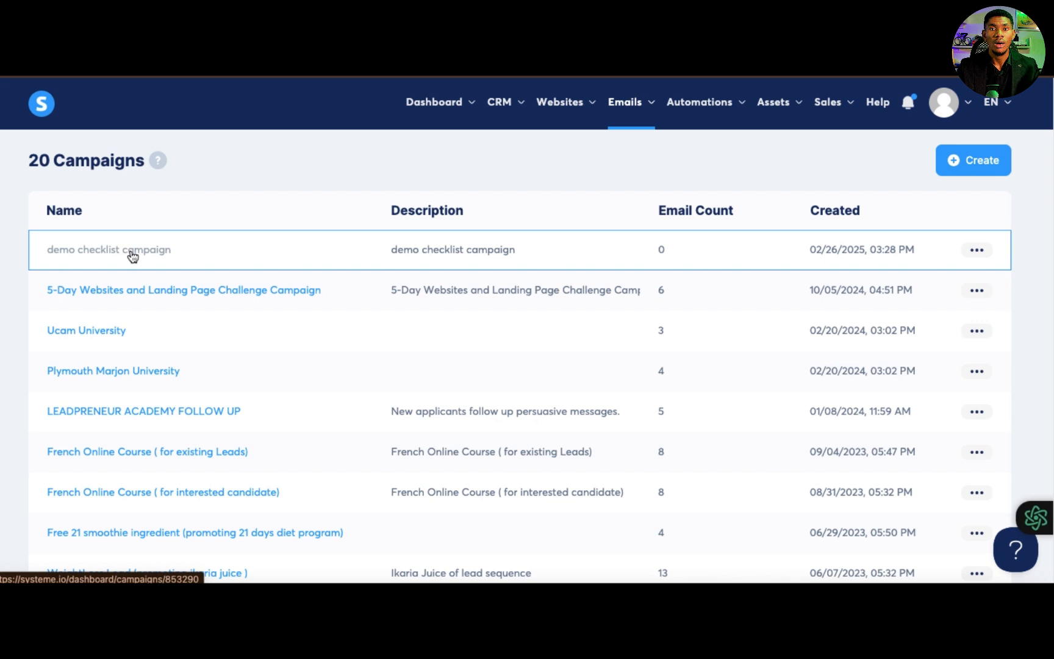
Step: Start an email step in the demo checklist campaign, using ChatGPT's Email 1 title "Welcome & Deliver the Checklist" as its subject
left_click(133, 257)
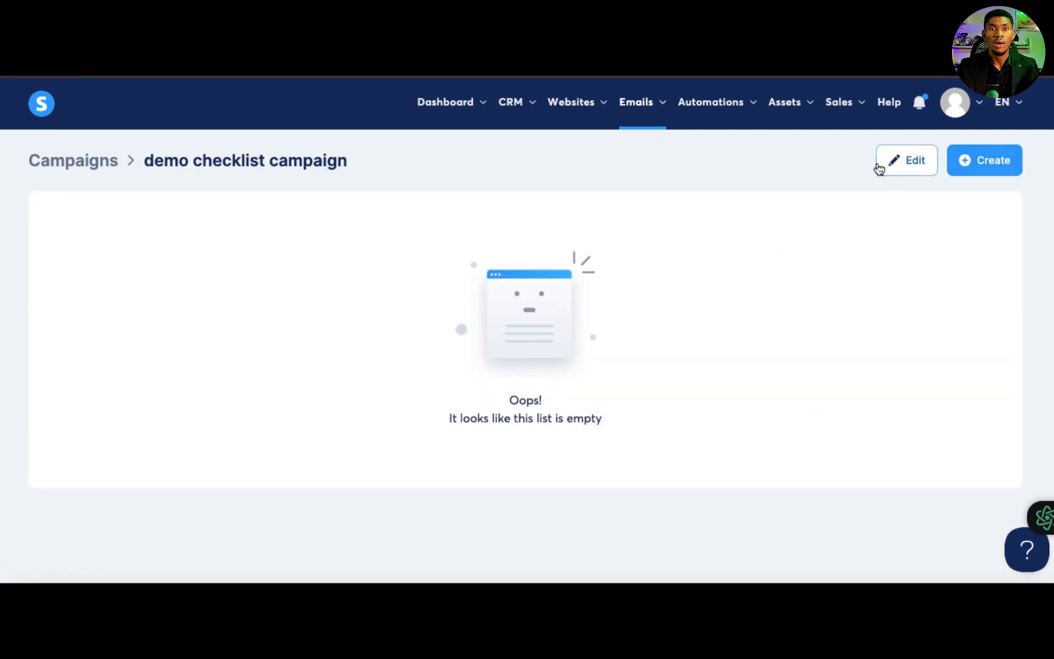
left_click(994, 160)
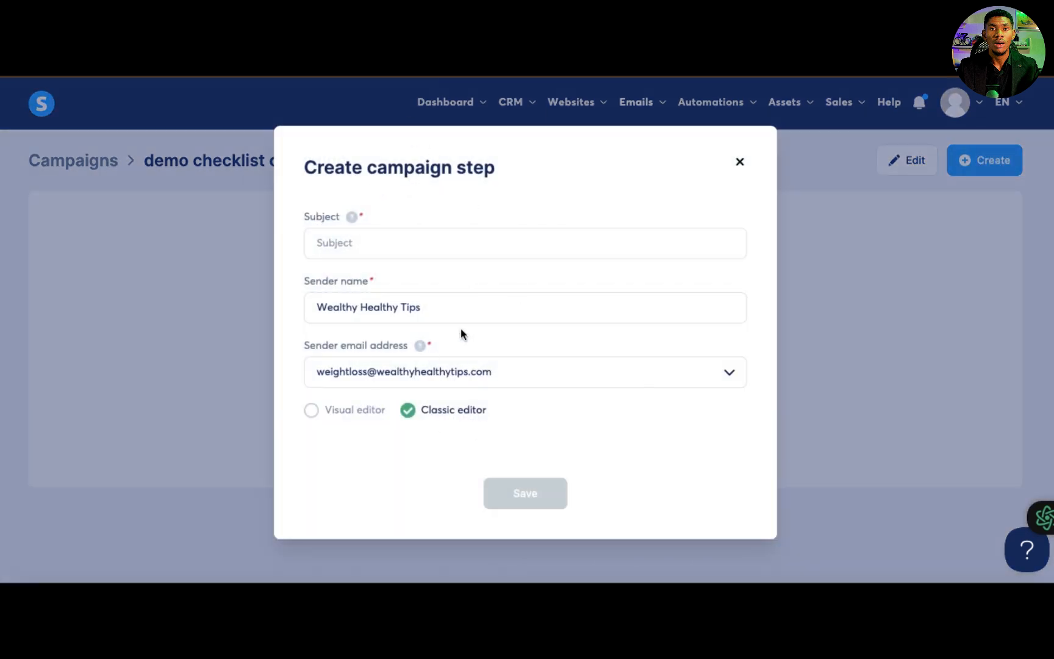
left_click(340, 244)
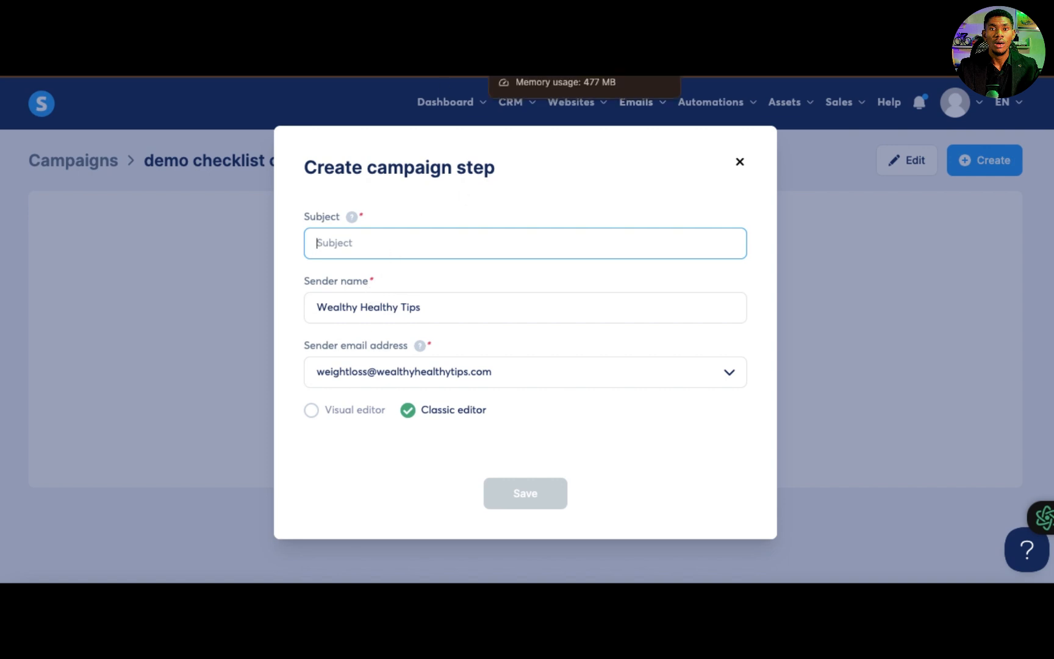
left_click(530, 36)
scroll(504, 240, "up", 10)
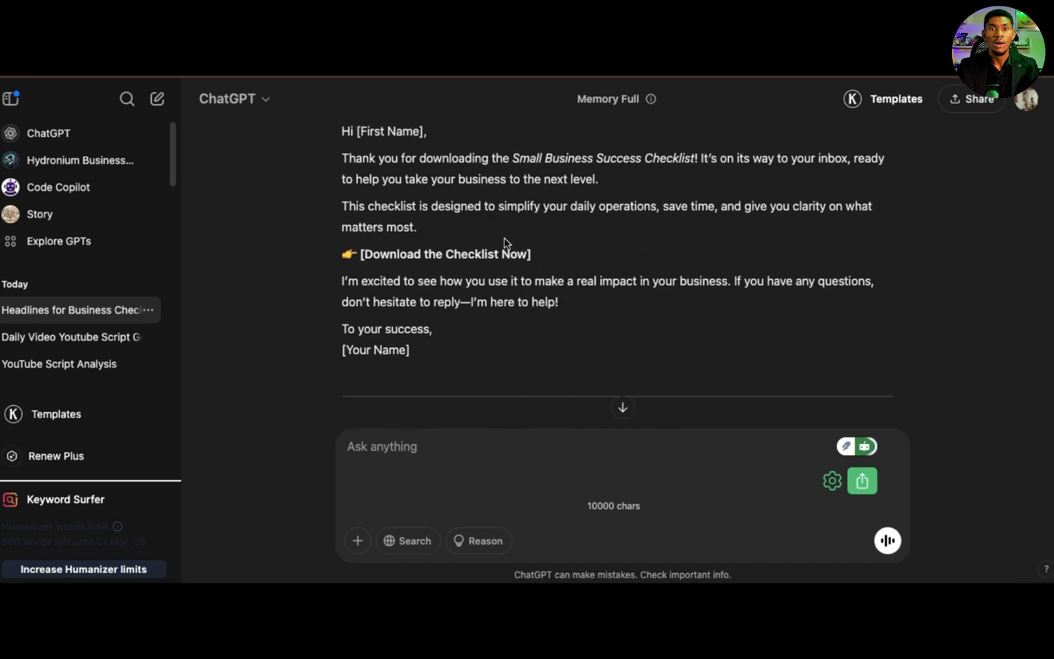
scroll(504, 238, "down", 1)
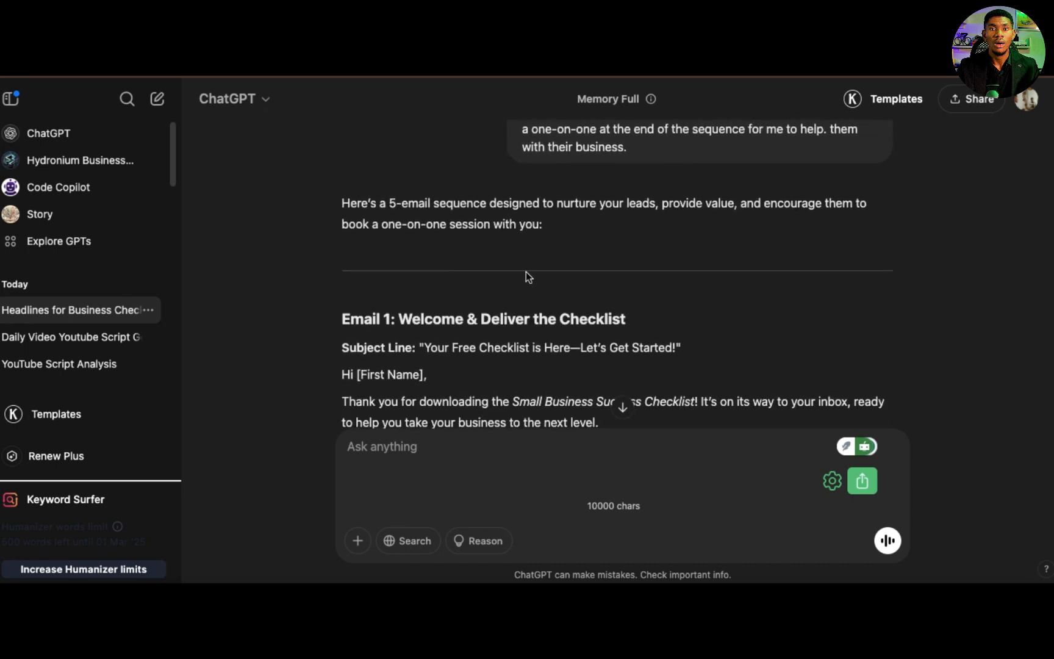
left_click_drag(628, 319, 398, 320)
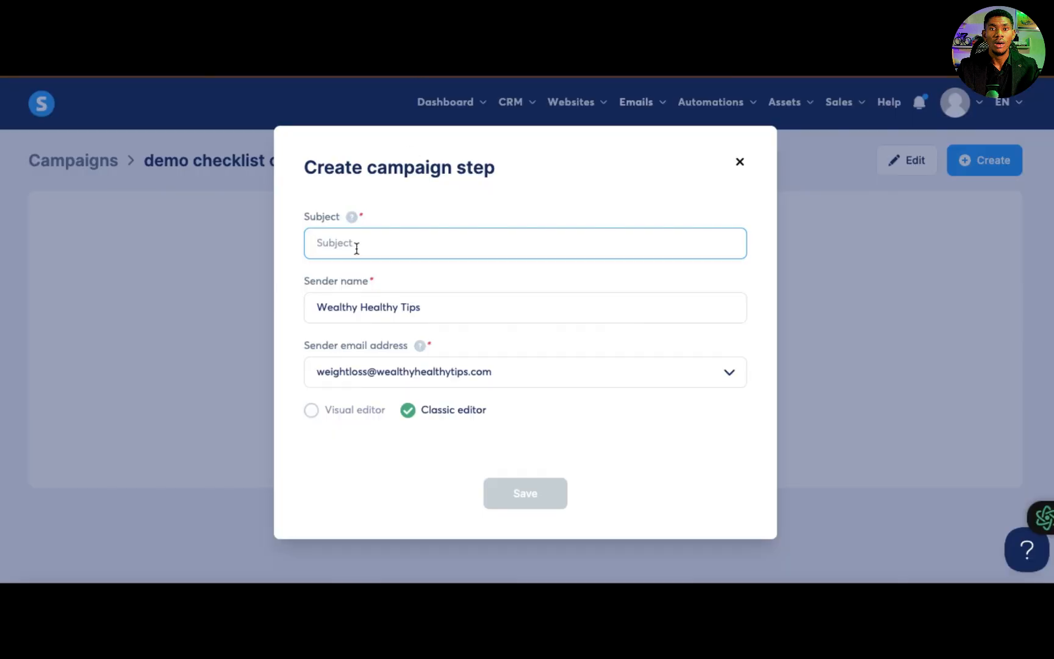
type("Welcome & Deliver the Checklist")
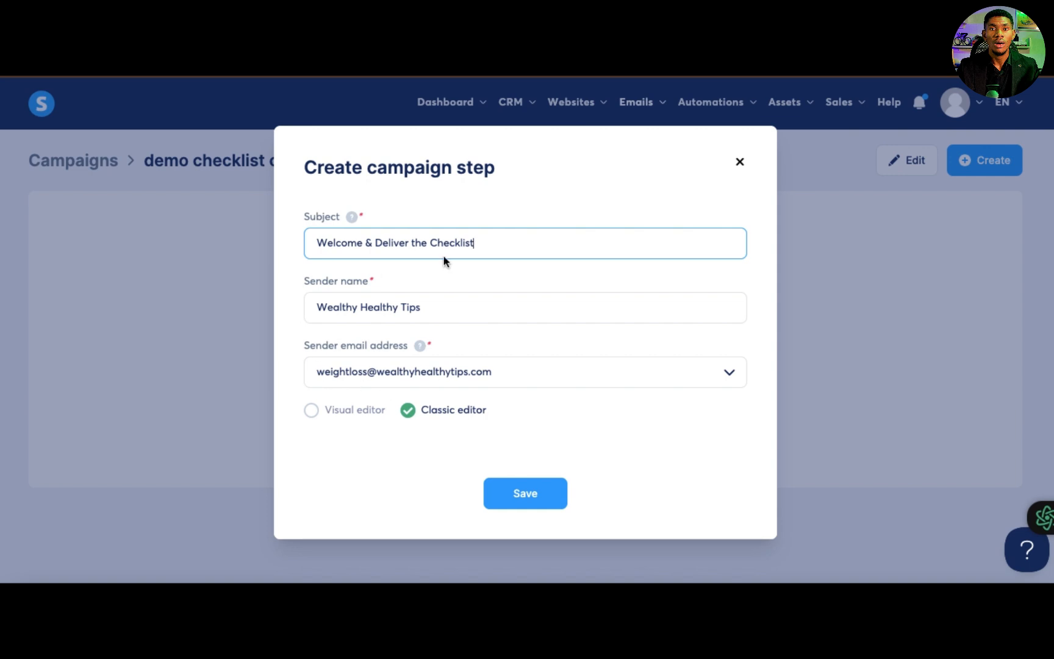
Step: Set the sender name to "business checlist", keep the Classic editor and save the campaign step
triple_click(468, 316)
type("busi")
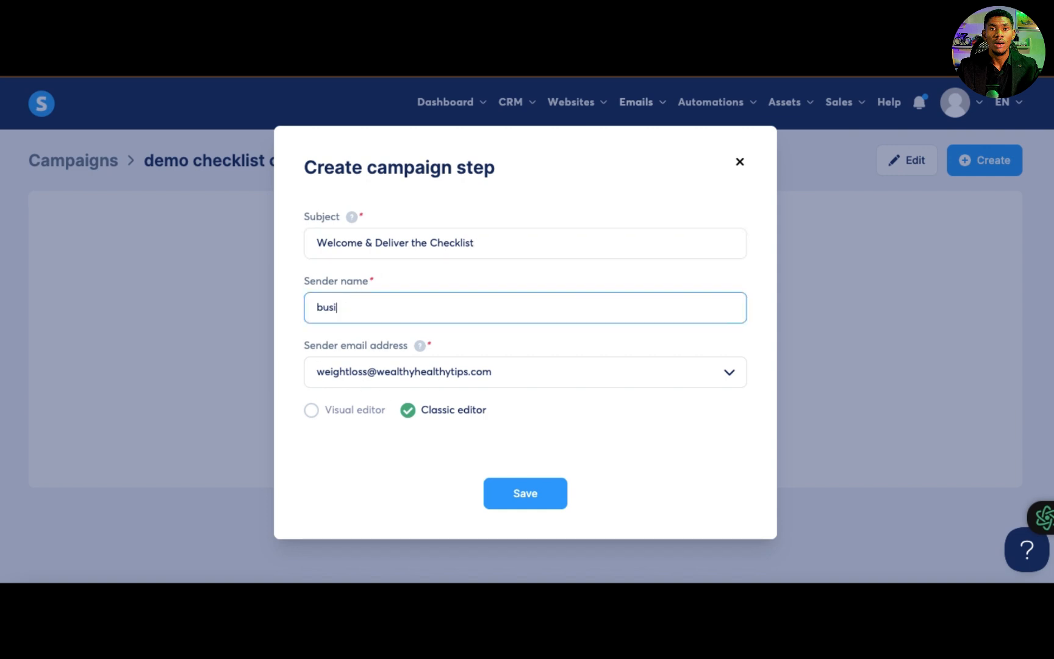
type("ness checlist")
left_click(536, 497)
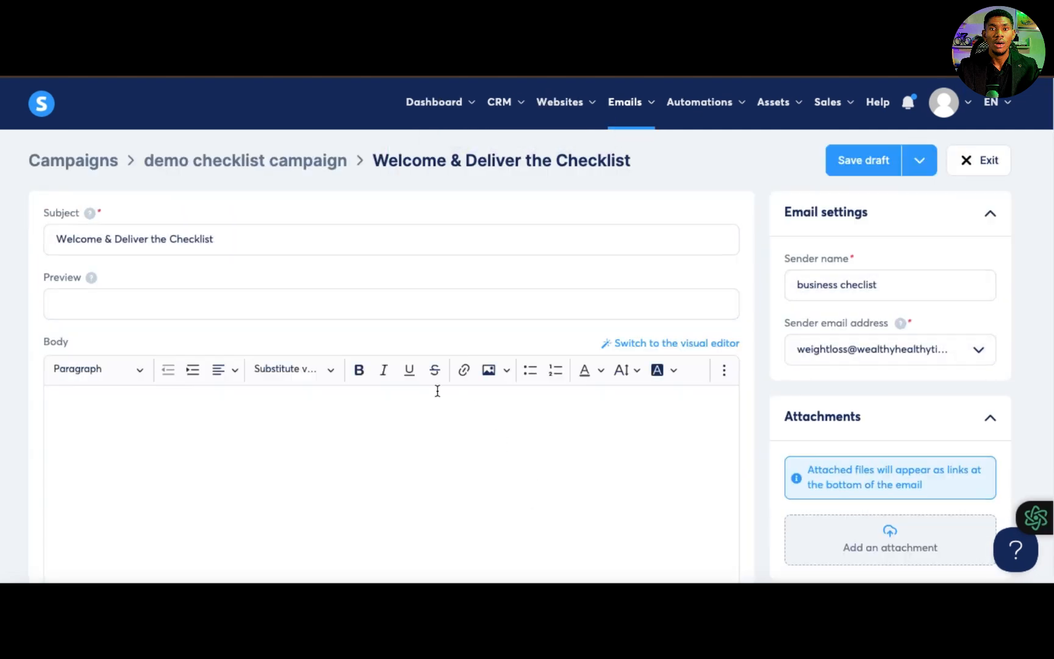
Step: Replace the email subject with ChatGPT's subject line for Email 1, "Your Free Checklist is Here—Let's Get Started!"
scroll(421, 417, "down", 1)
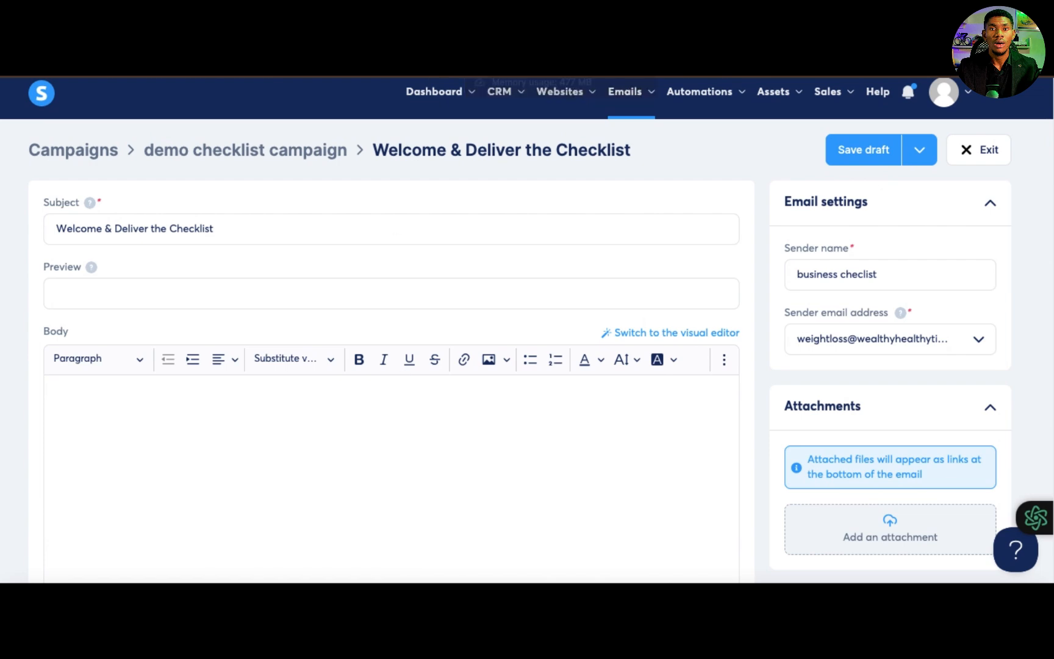
left_click(519, 24)
scroll(467, 358, "down", 3)
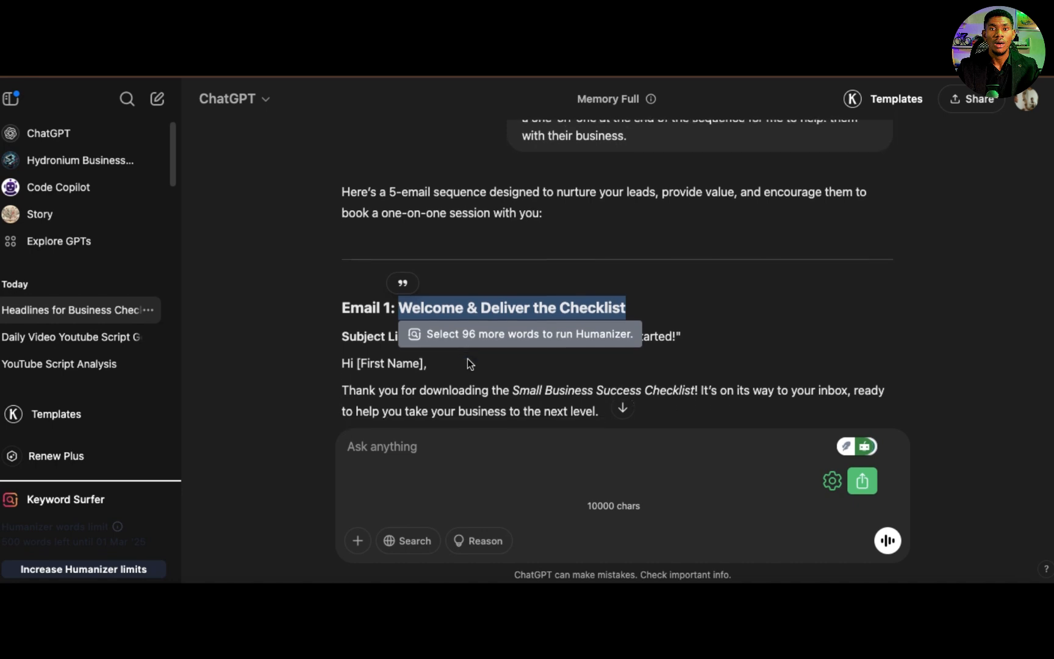
left_click(366, 300)
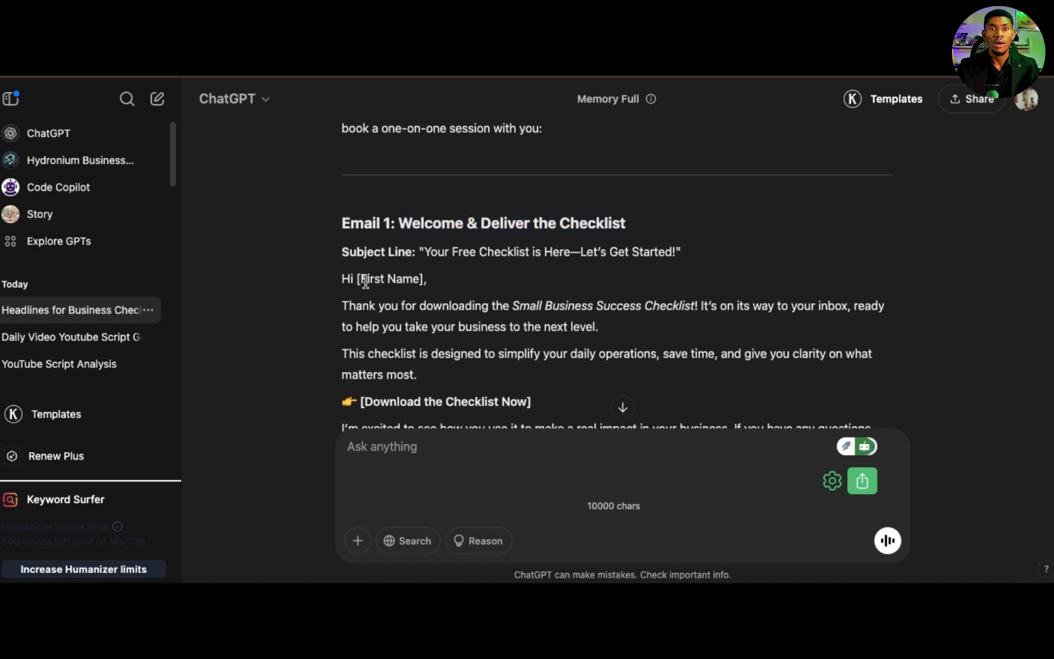
left_click_drag(674, 252, 426, 250)
key("ctrl+c")
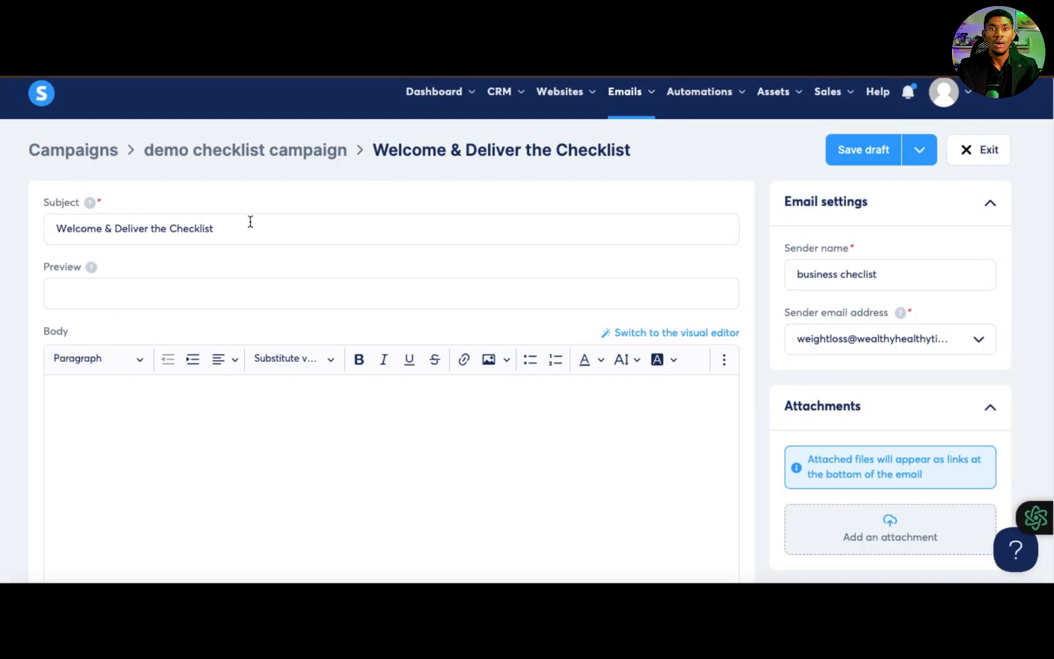
triple_click(251, 232)
key("ctrl+v")
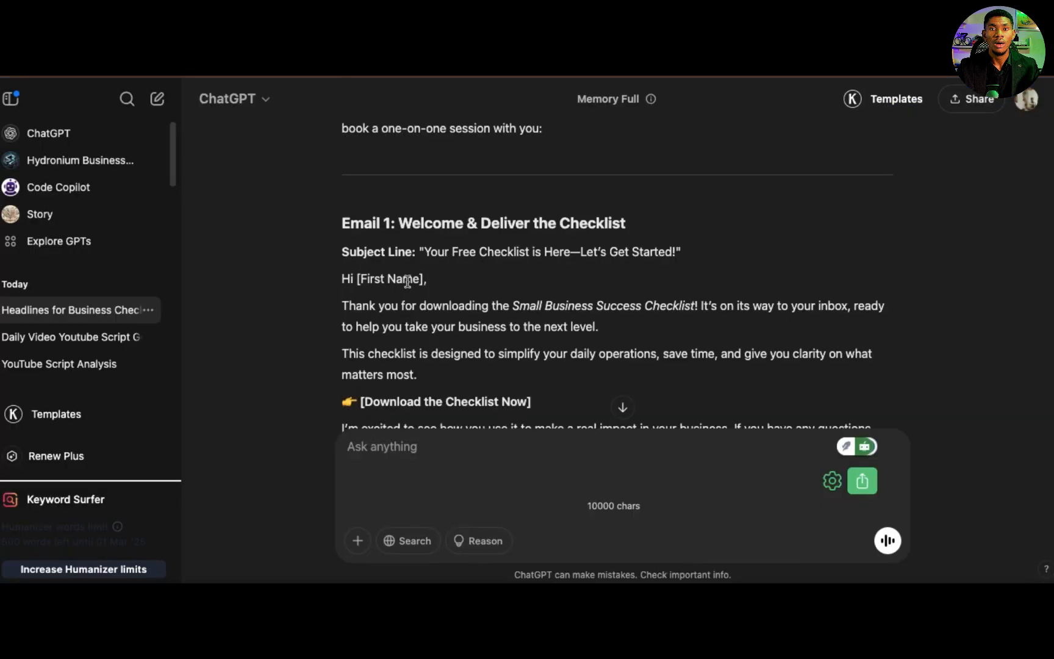
Step: Copy the Email 1 text from ChatGPT, from "Hi [First Name]," to "[Your Name]", into the email body
left_click_drag(341, 271, 413, 126)
key("ctrl+c")
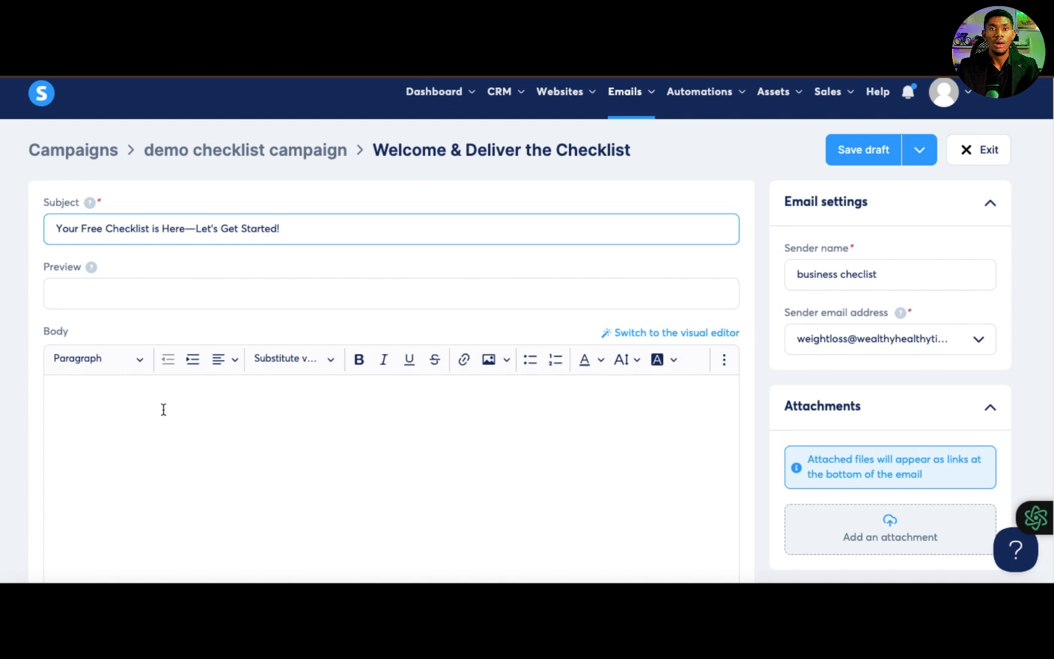
left_click(137, 450)
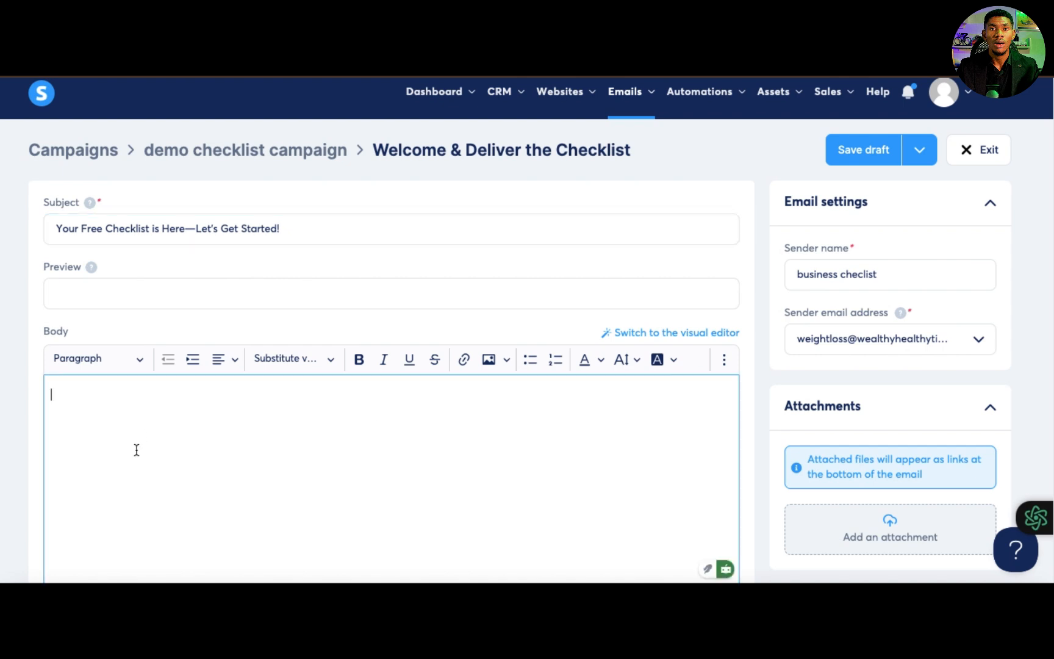
key("ctrl+v")
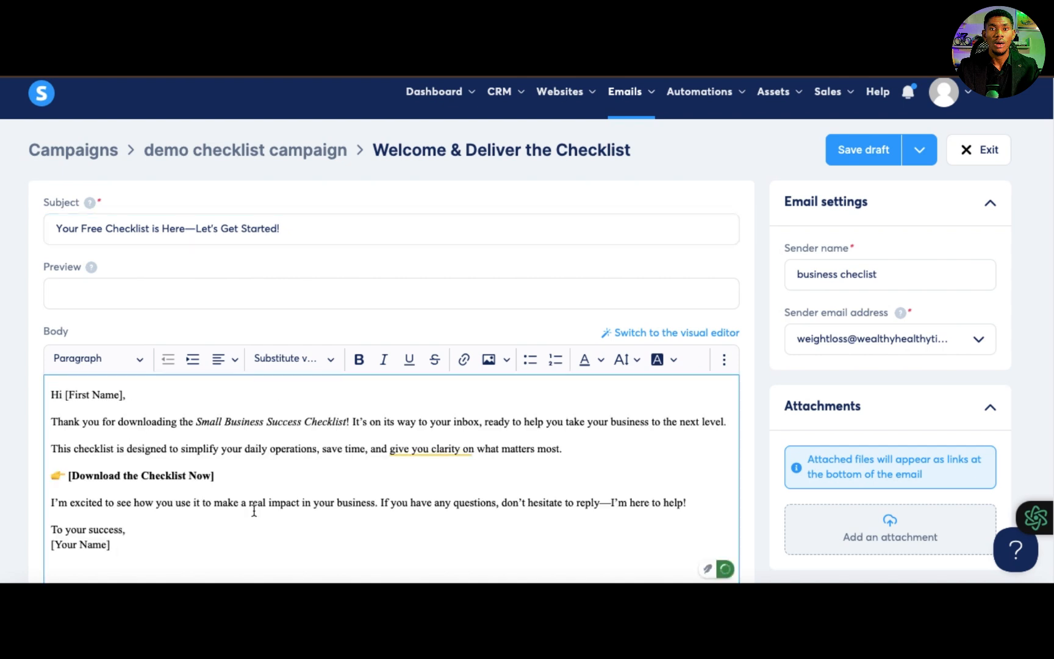
Step: Delete the "First Name]" placeholder text from the greeting line of the email body
scroll(253, 512, "down", 2)
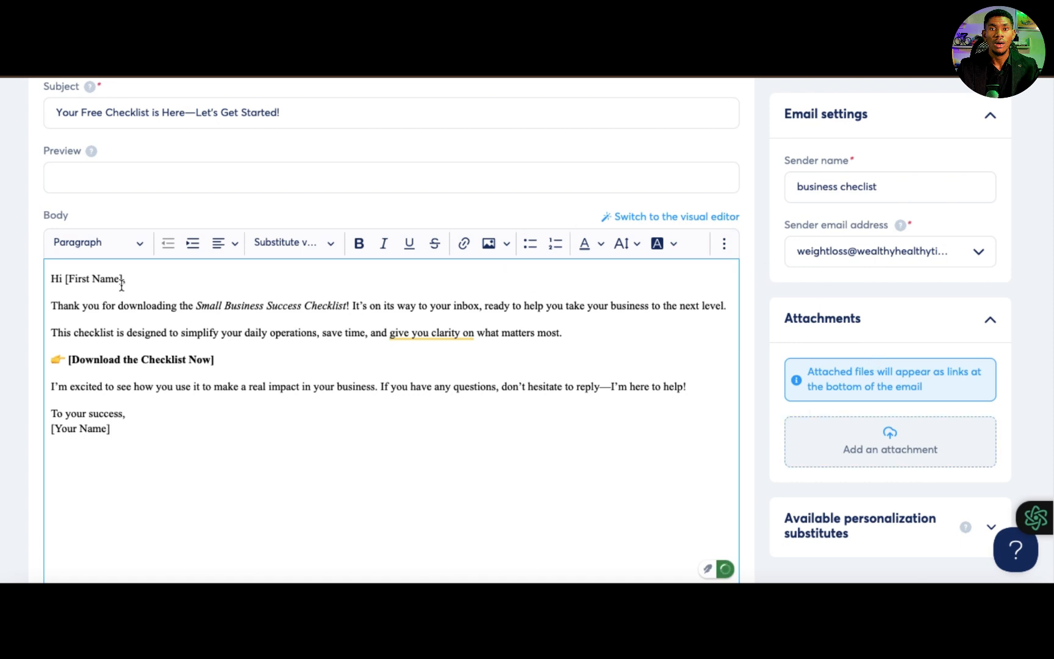
left_click_drag(122, 280, 69, 284)
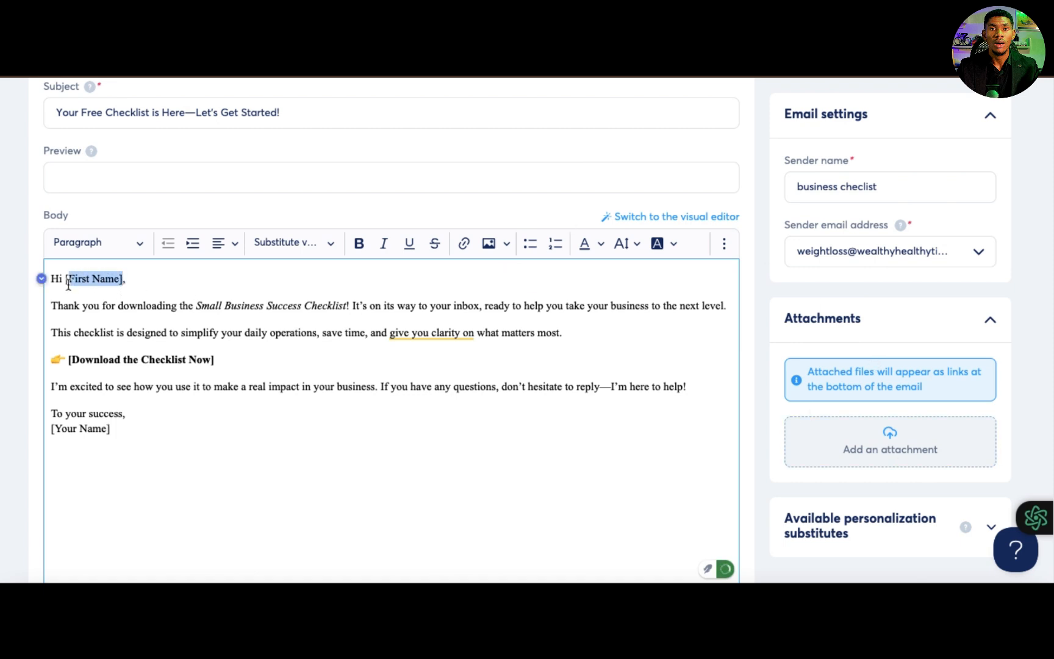
key("BackSpace")
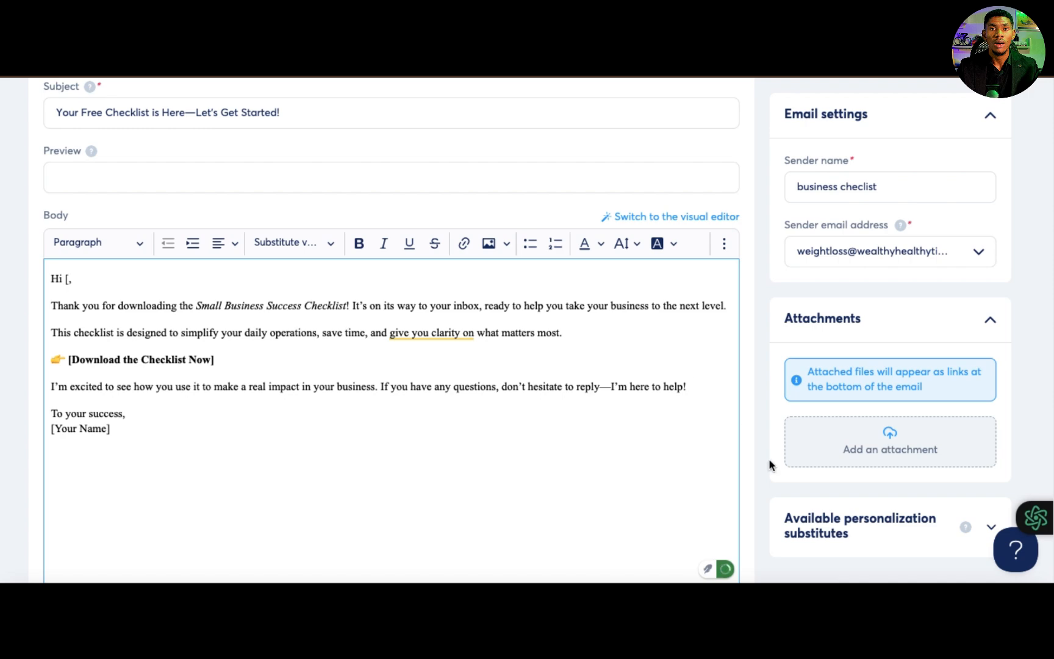
Step: Expand the available personalization substitutes and copy the {first_name} code
scroll(970, 363, "down", 3)
scroll(934, 211, "up", 5)
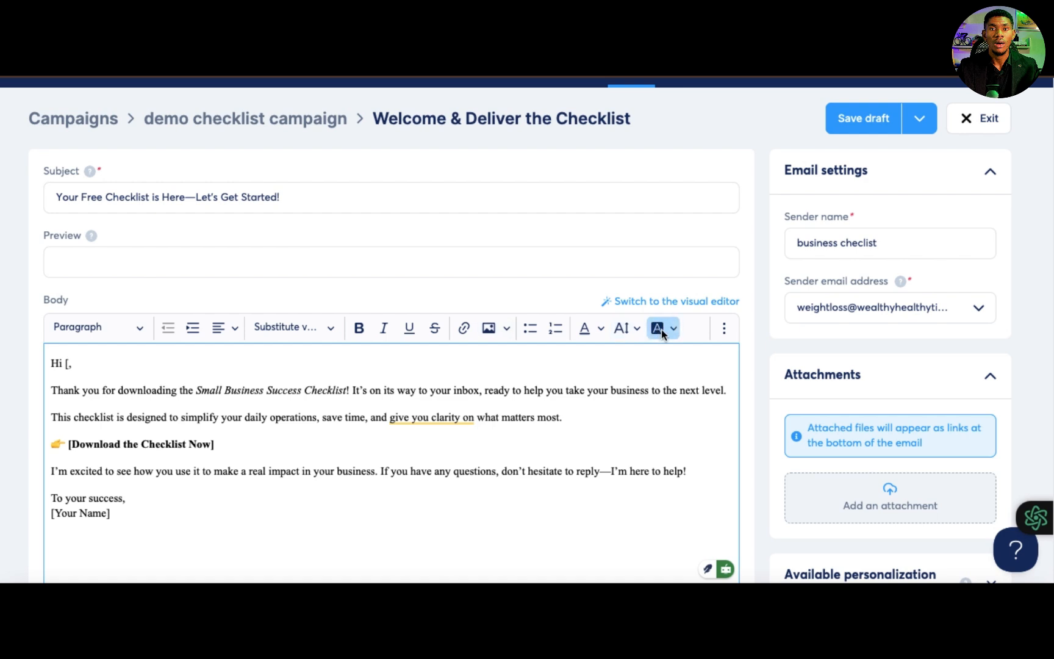
left_click(726, 330)
scroll(817, 407, "down", 5)
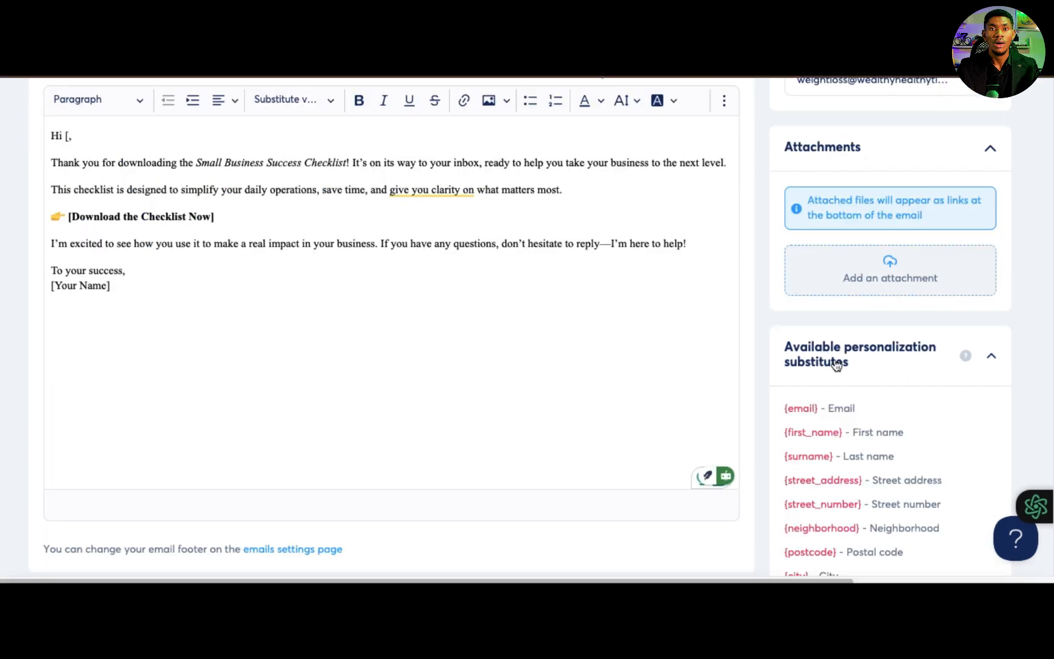
scroll(882, 431, "down", 1)
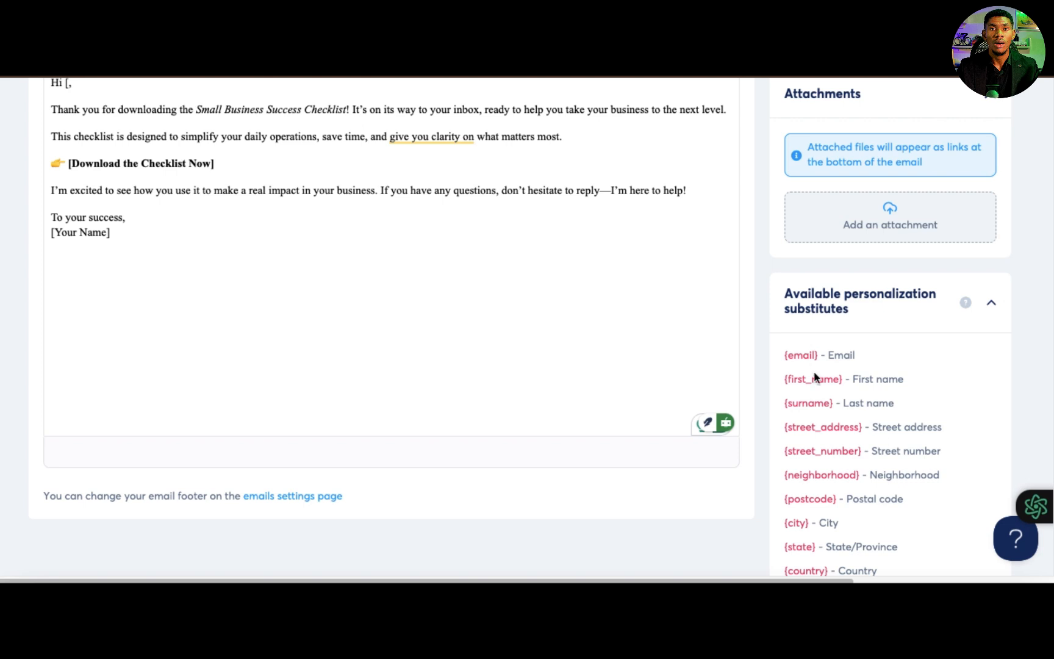
scroll(818, 382, "down", 2)
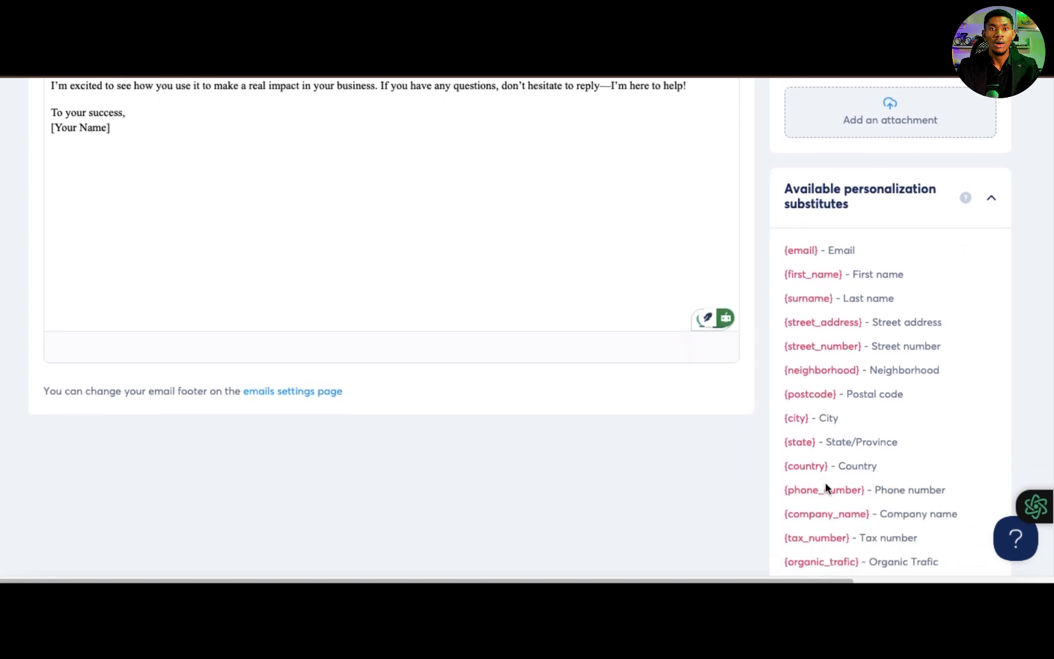
scroll(827, 451, "up", 1)
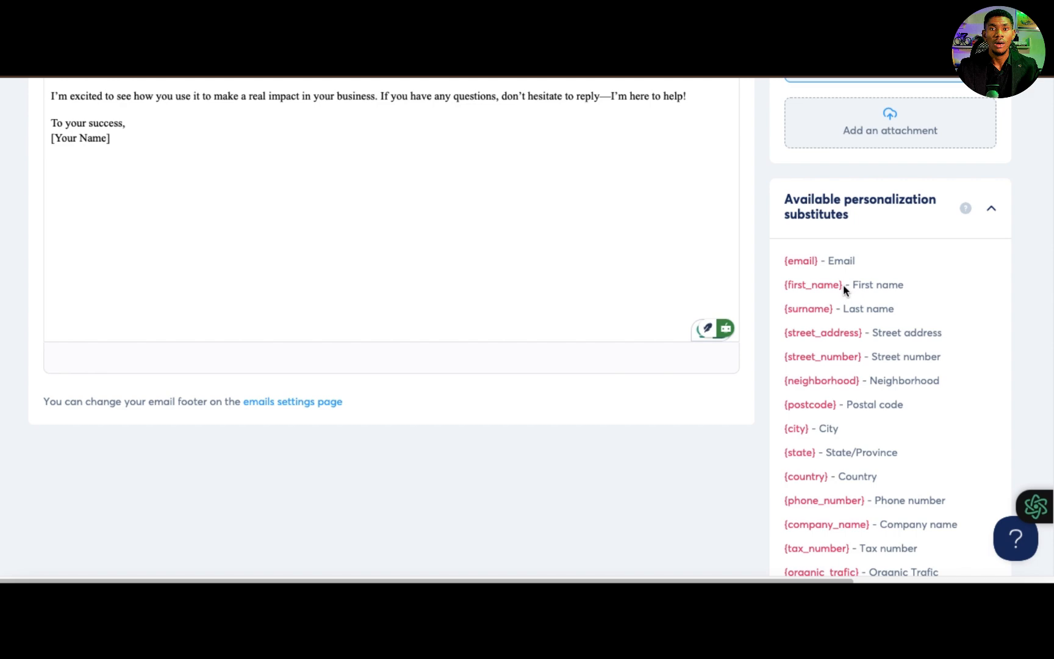
left_click_drag(844, 285, 782, 282)
key("ctrl+c")
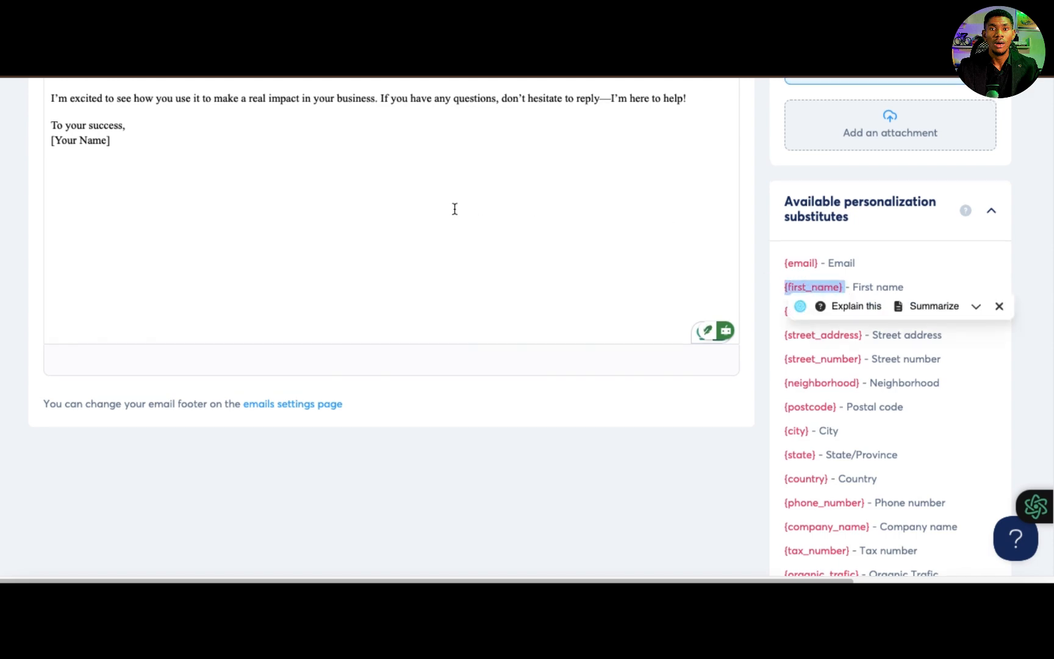
Step: Replace the leftover bracket in the email greeting with {first_name}, keeping the comma on the same line
scroll(454, 208, "up", 10)
left_click(70, 409)
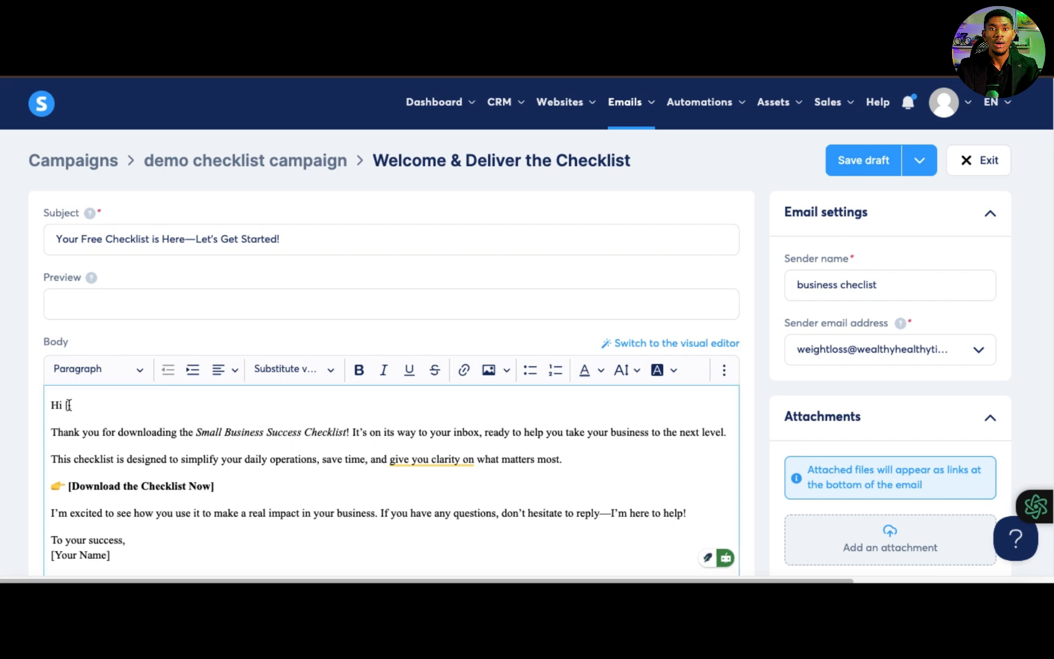
key("BackSpace")
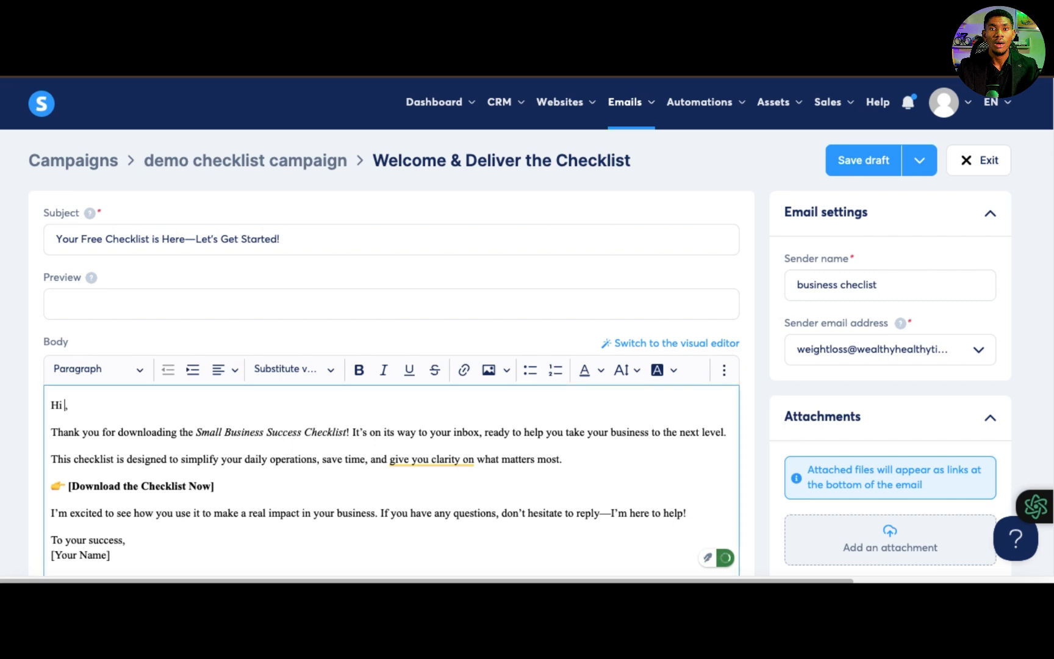
key("ctrl+v")
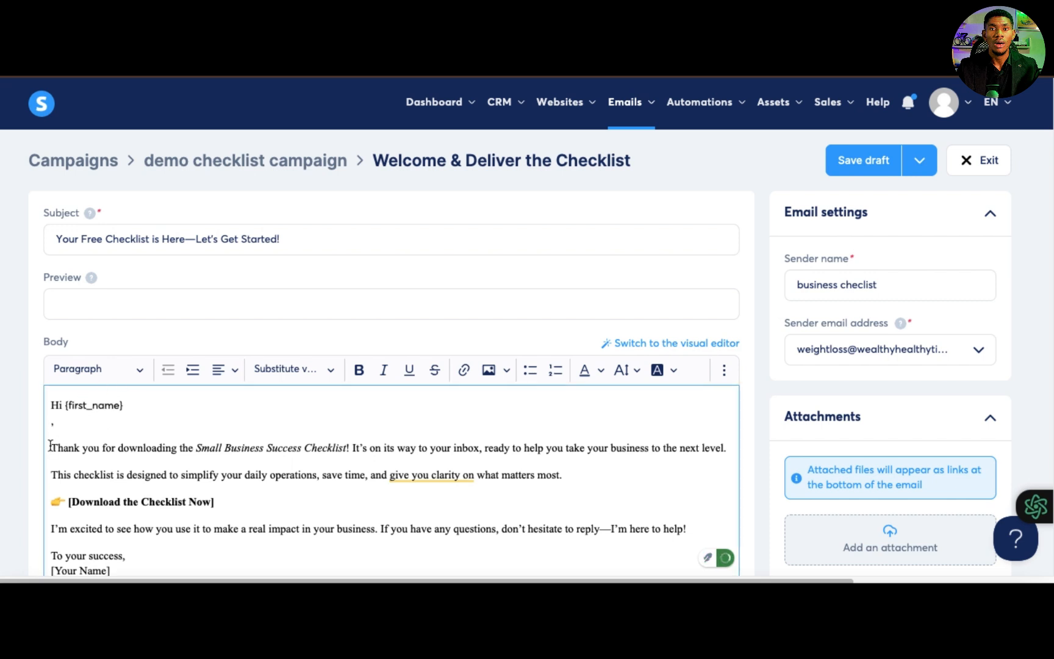
key("Delete")
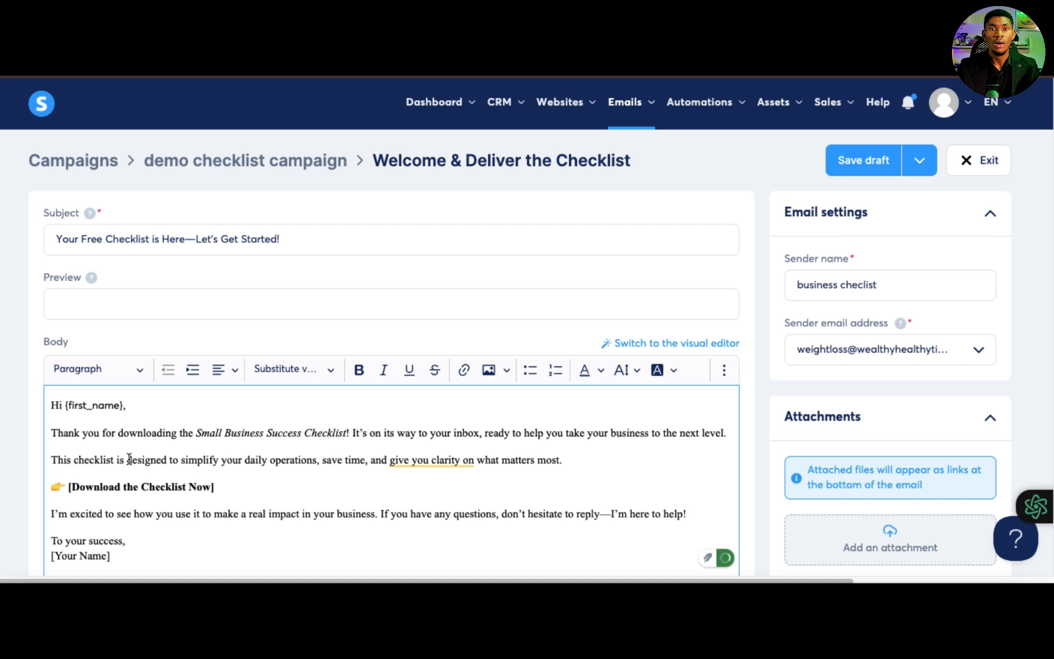
Step: Review the welcome email's subject, body text, download line and settings before publishing
scroll(170, 520, "down", 3)
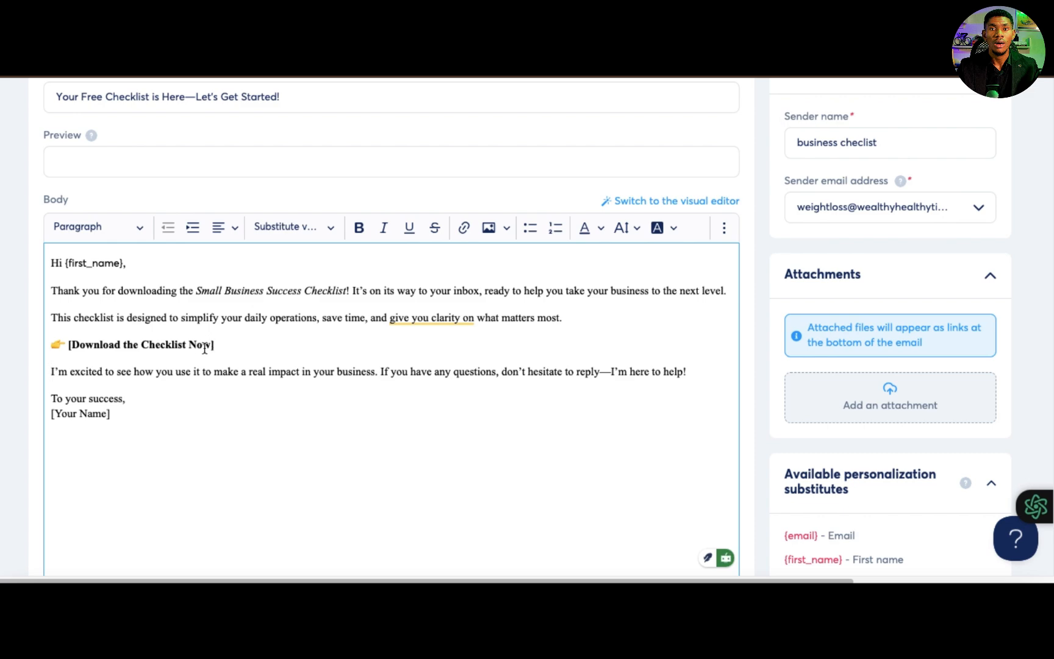
scroll(297, 448, "down", 5)
scroll(296, 447, "up", 3)
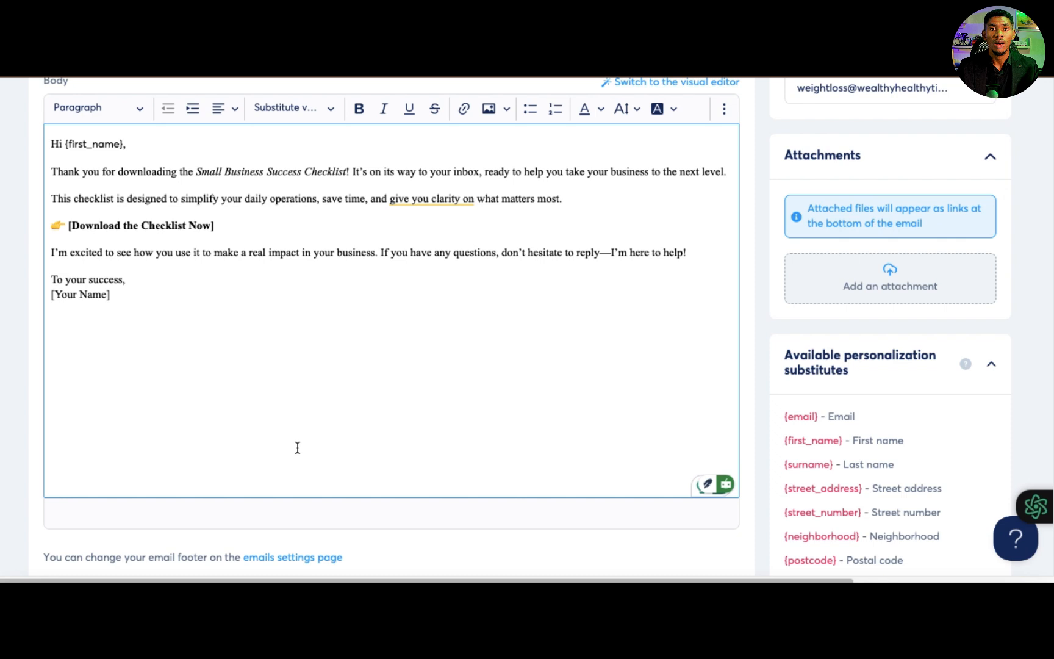
scroll(298, 448, "up", 4)
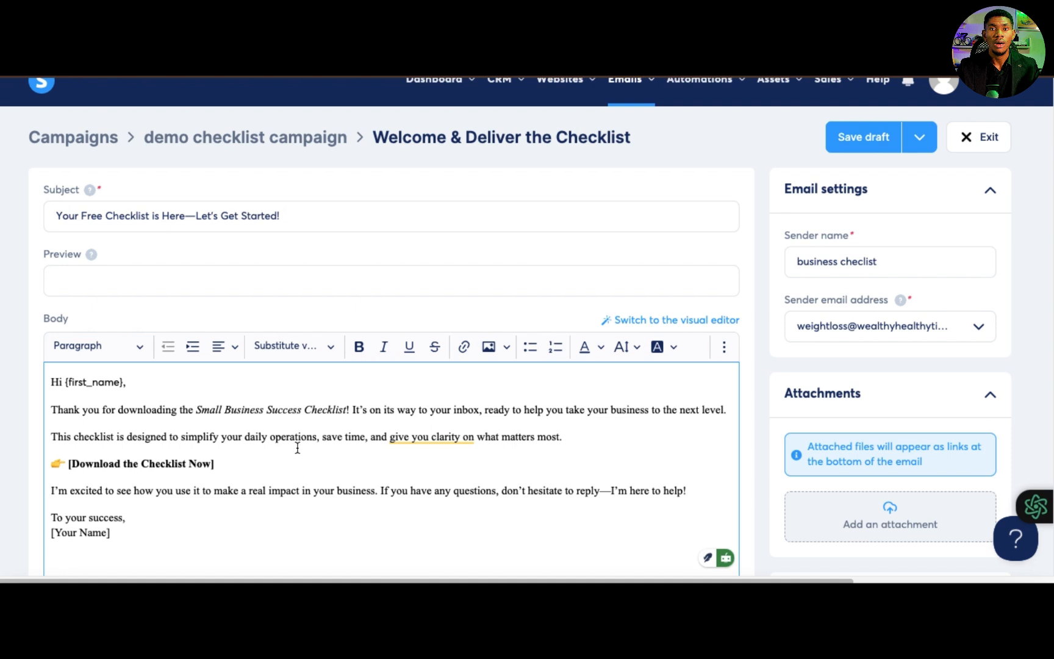
scroll(297, 448, "down", 1)
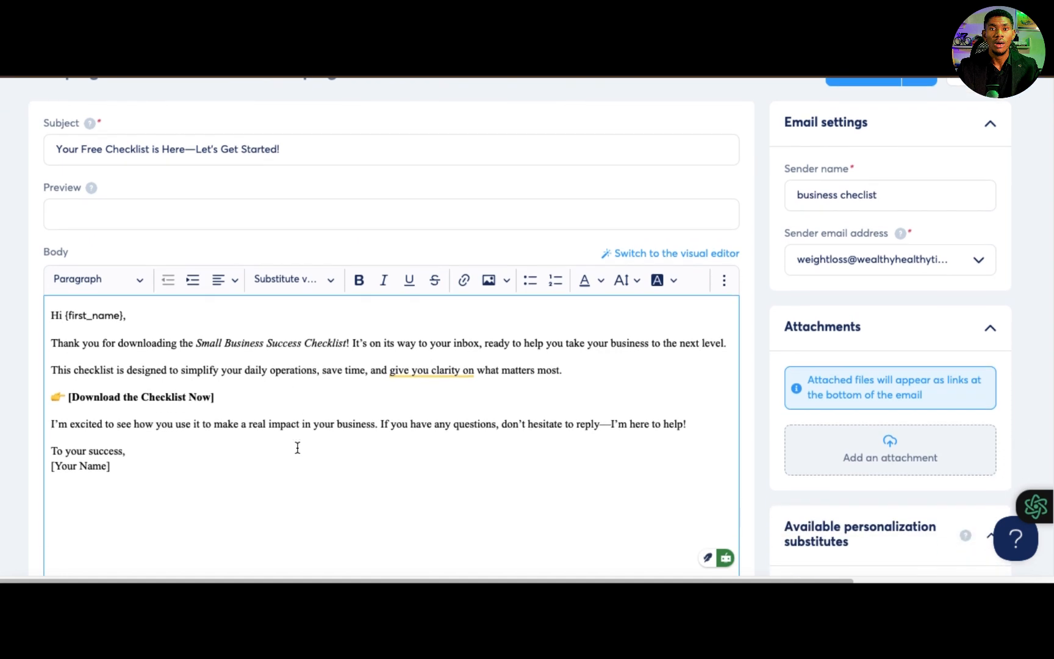
scroll(442, 538, "down", 4)
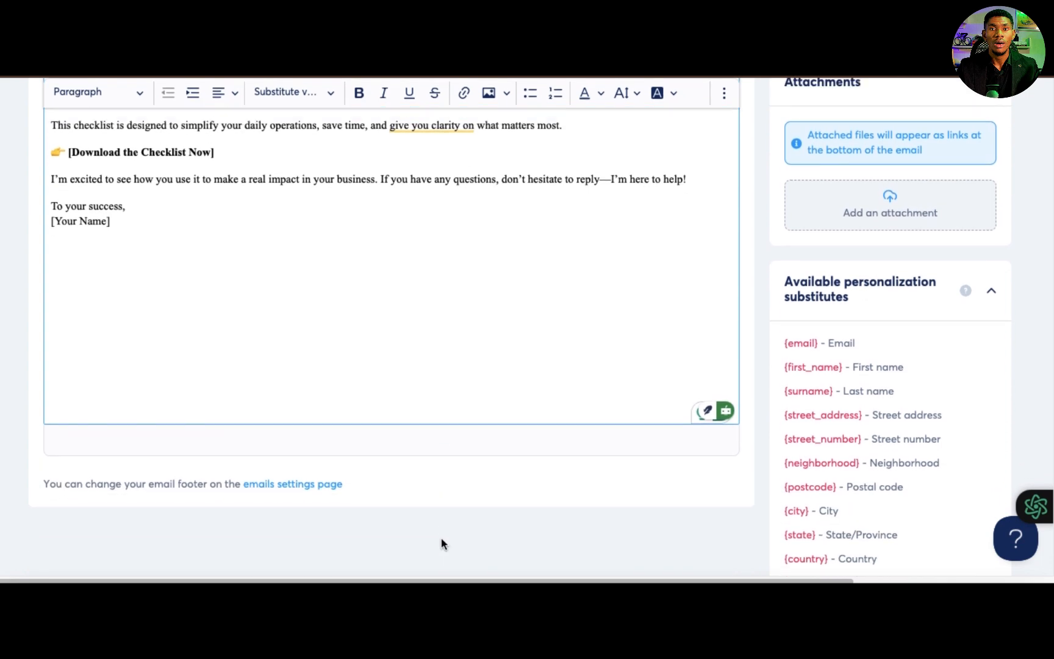
scroll(441, 538, "up", 4)
scroll(442, 539, "up", 2)
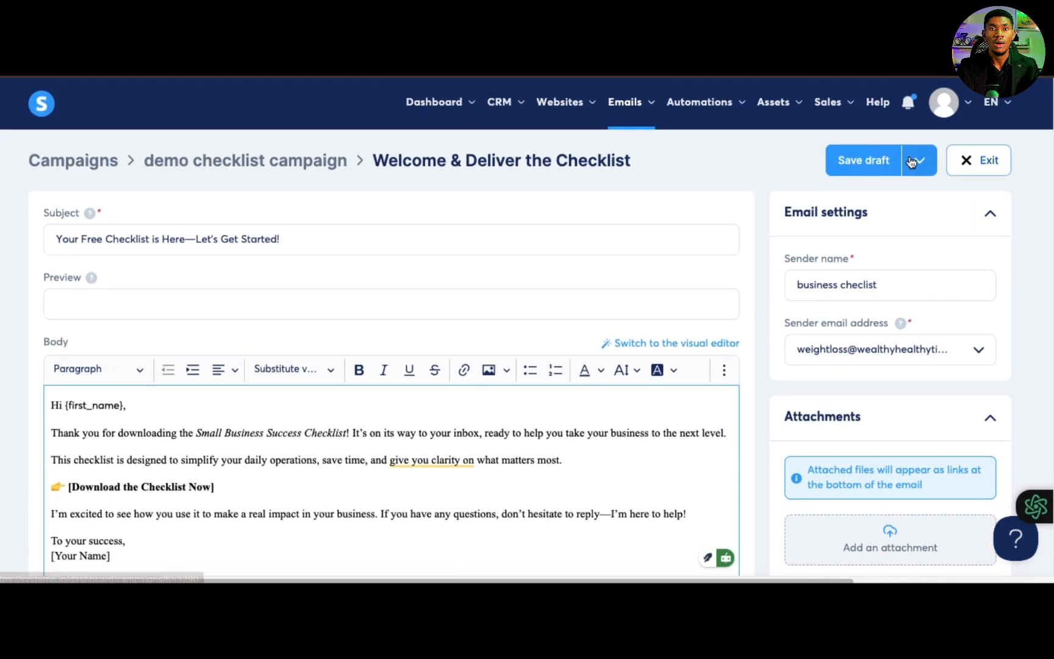
scroll(910, 351, "down", 2)
scroll(910, 352, "up", 2)
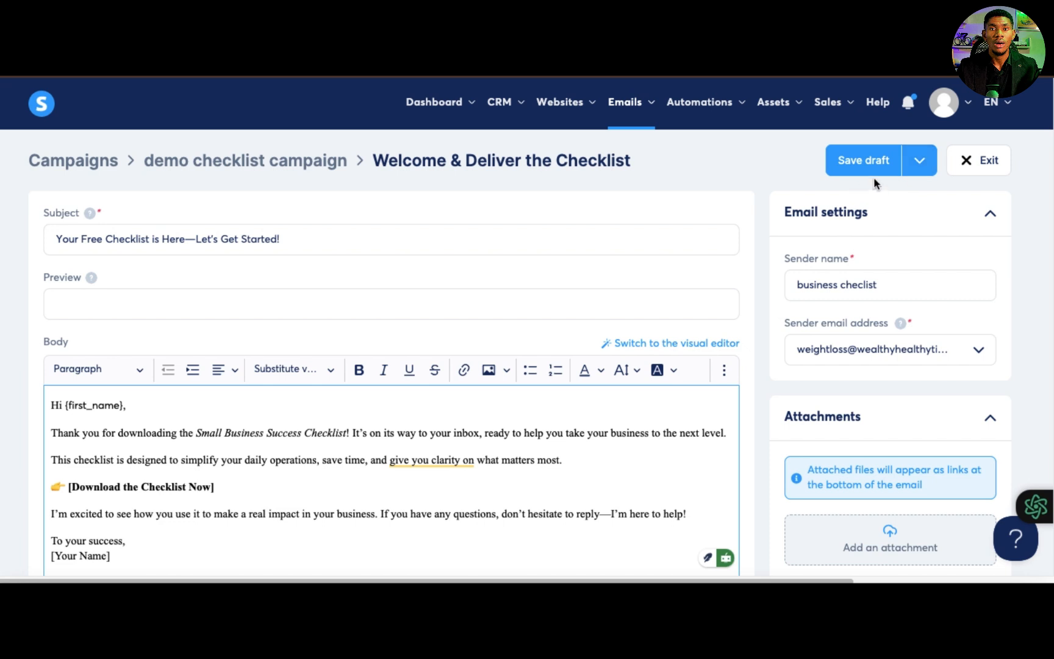
Step: Save and publish the welcome email, activating it with a delay of 0 days and no preceding email
scroll(892, 234, "down", 1)
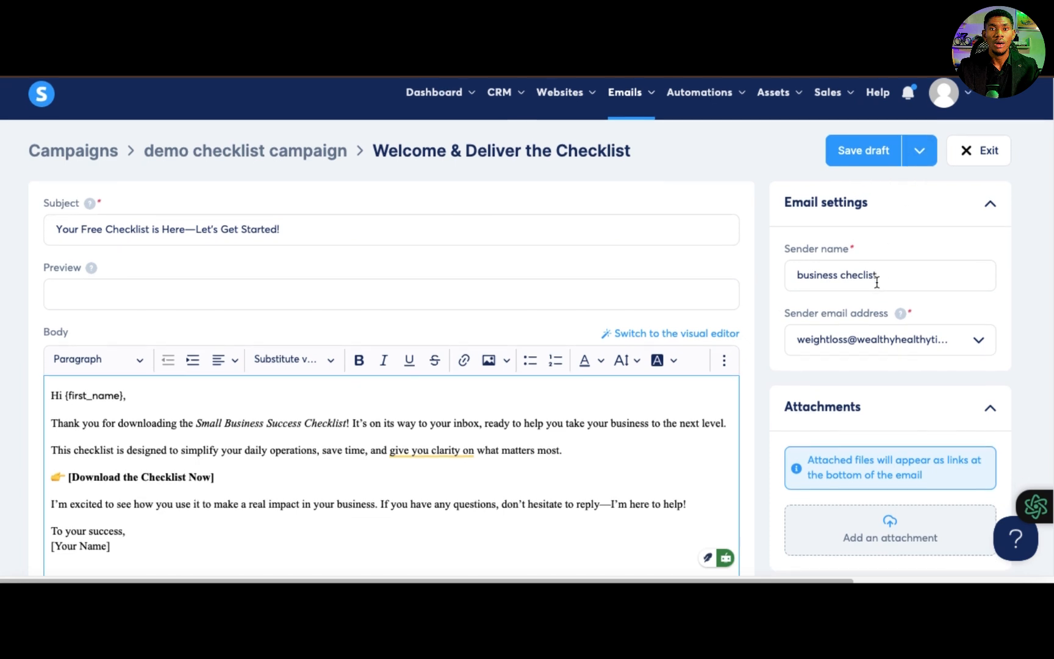
left_click(926, 154)
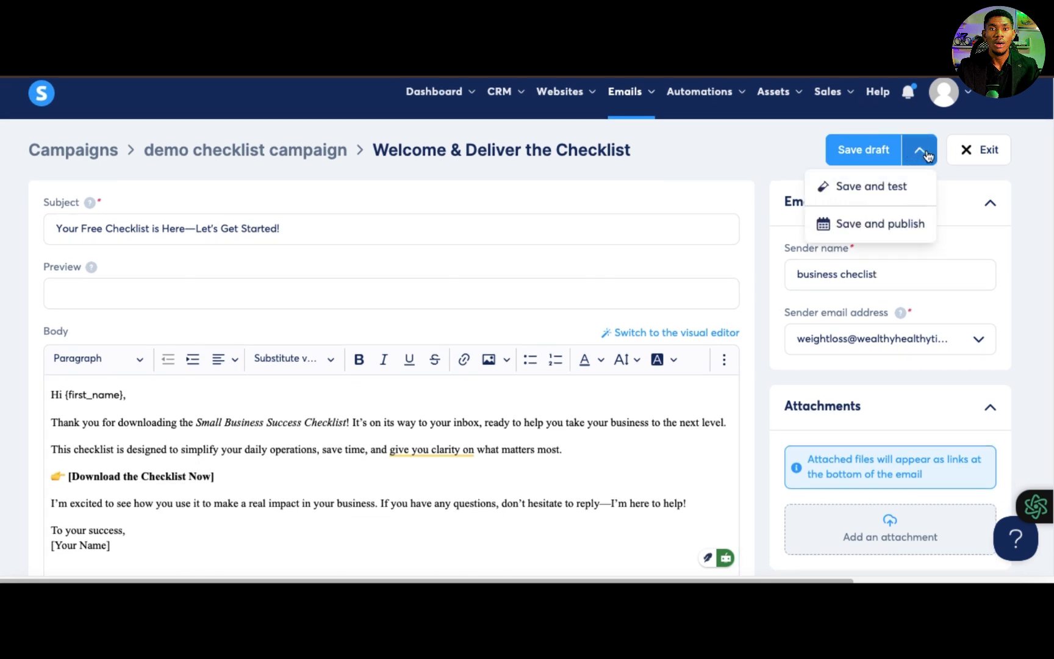
left_click(877, 225)
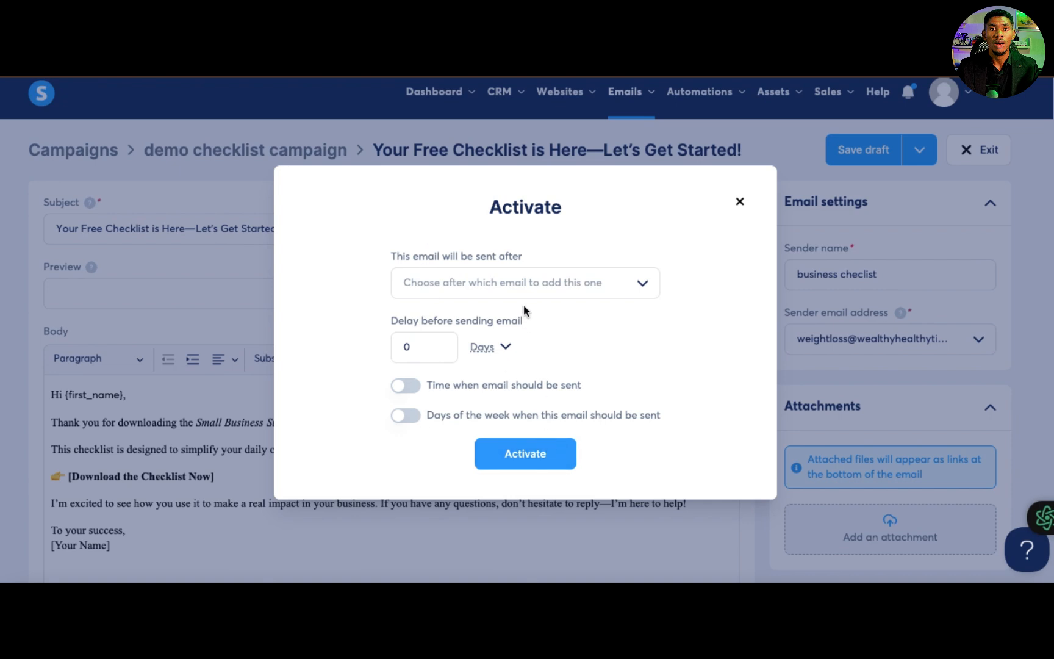
left_click(621, 282)
left_click(699, 242)
left_click(513, 464)
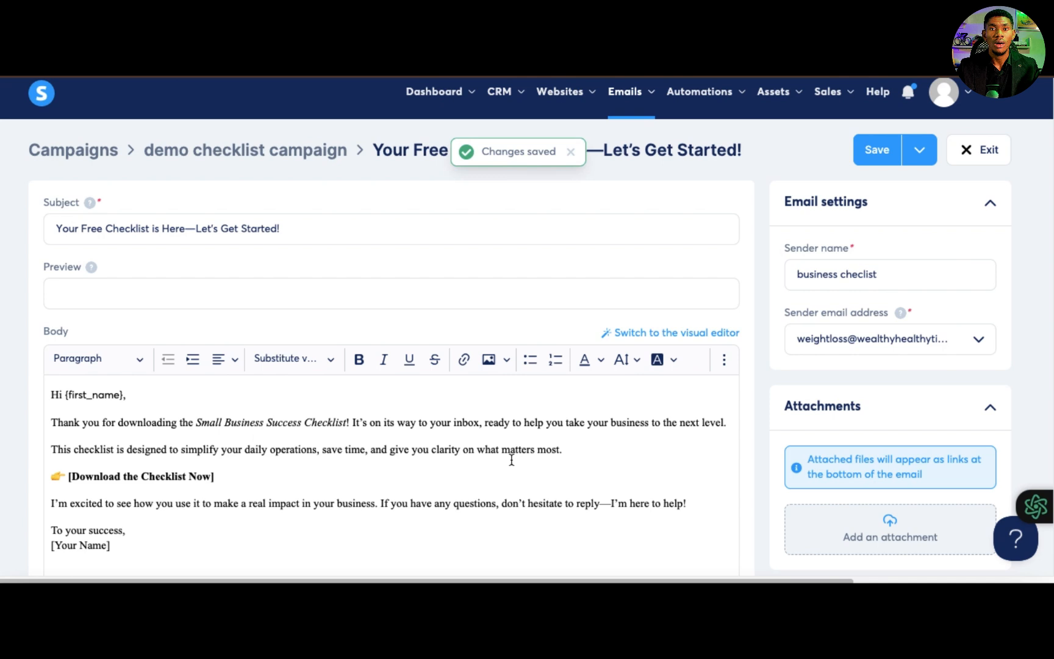
Step: Save the activated welcome email and exit to the demo checklist campaign's email list
scroll(442, 489, "down", 2)
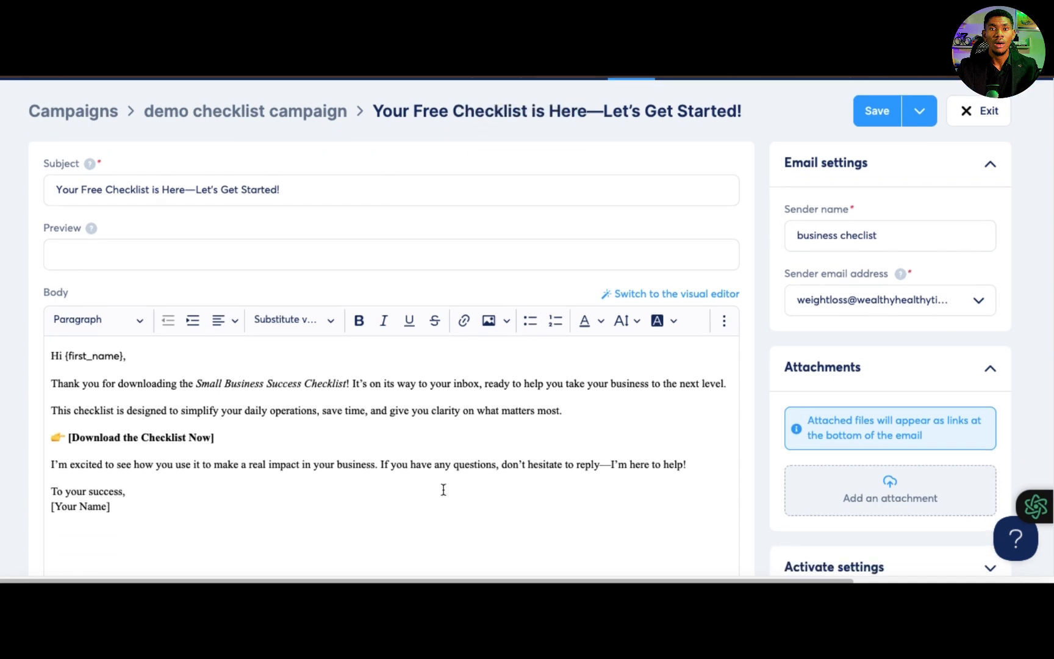
scroll(442, 490, "up", 2)
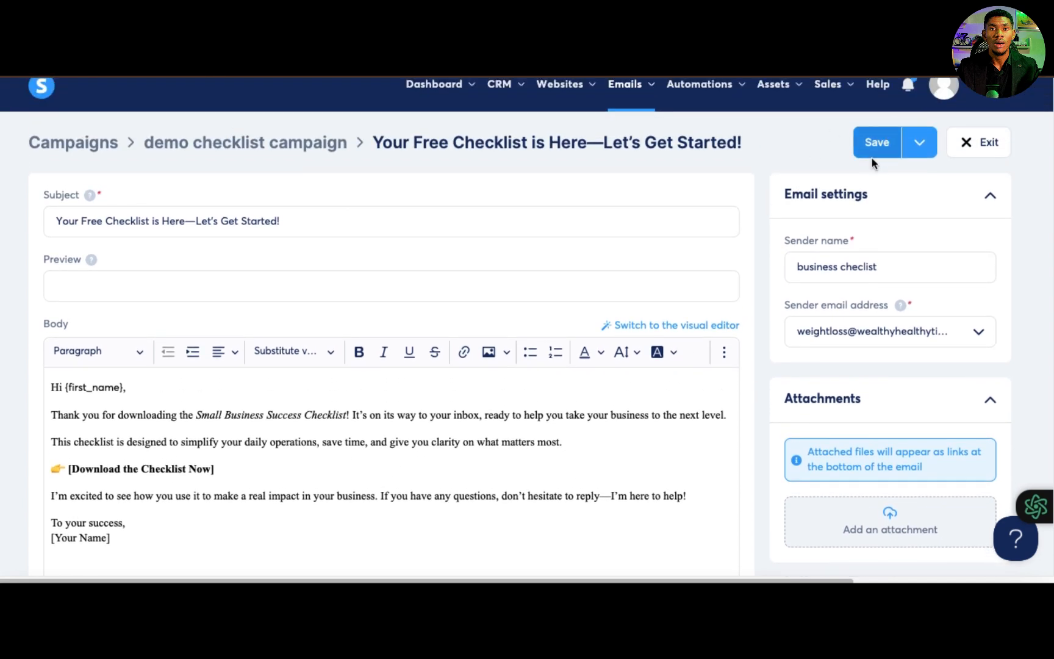
left_click(877, 143)
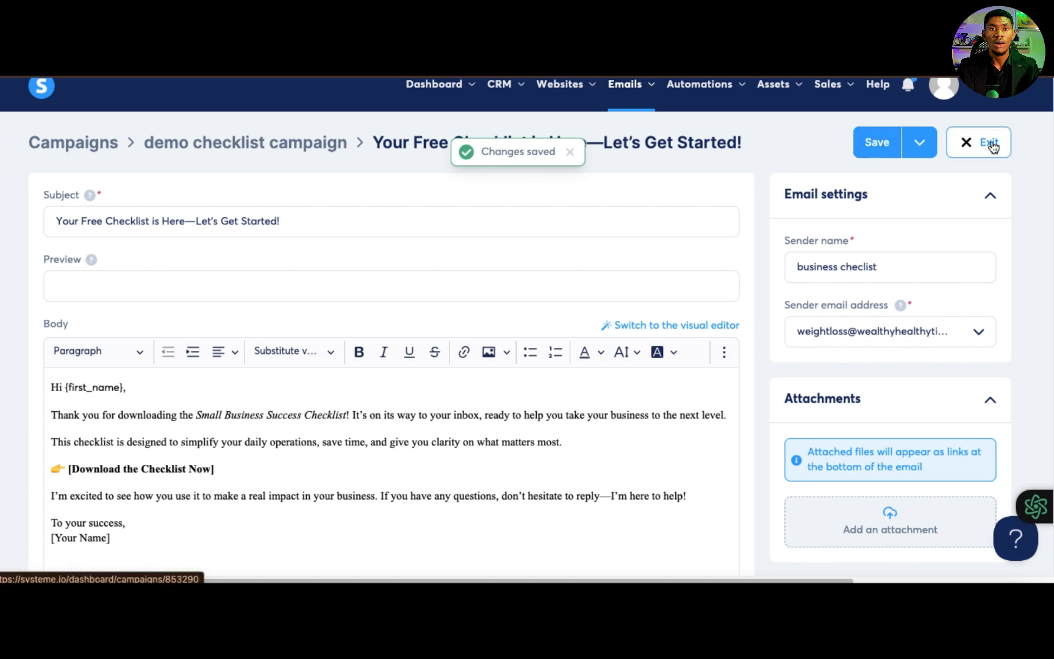
left_click(993, 147)
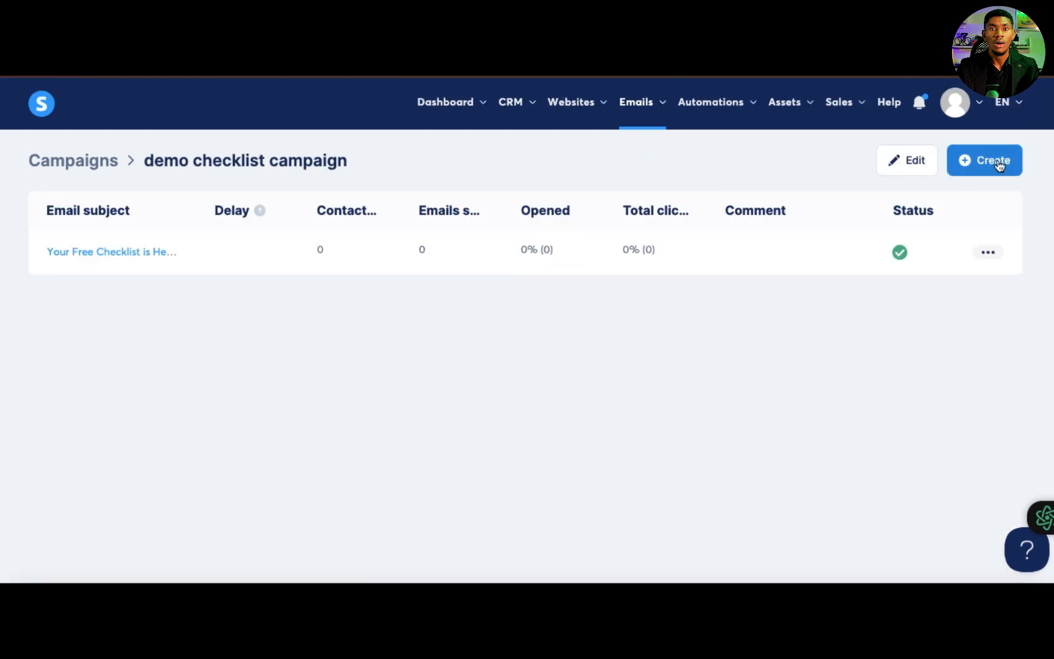
Step: Create a second campaign step with subject "email", sender name "business checklist" and the Classic editor
left_click(1001, 163)
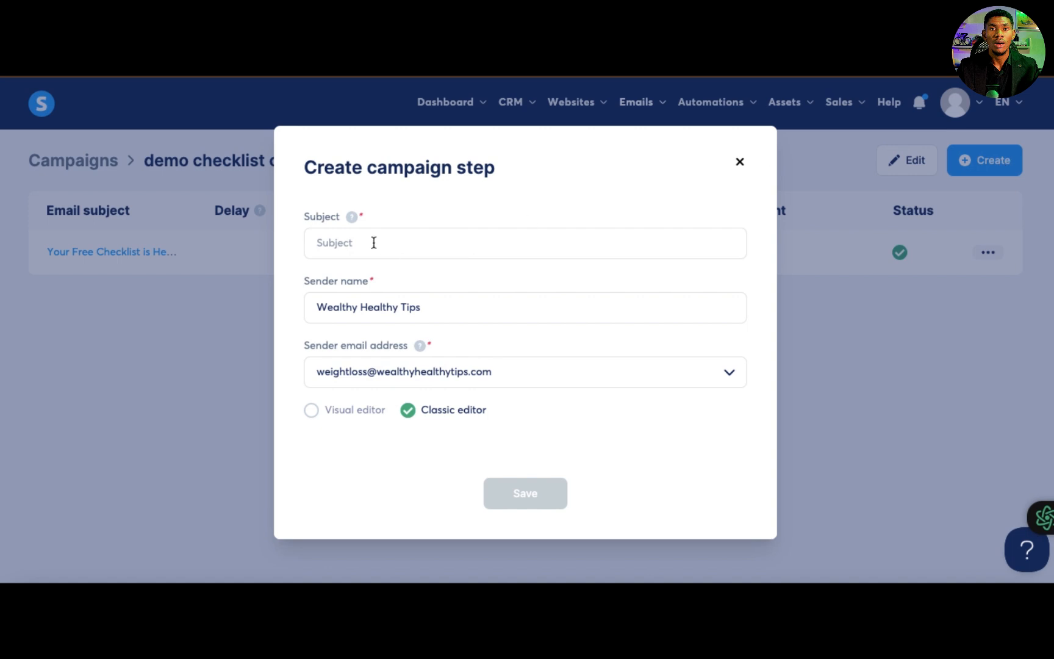
left_click(371, 243)
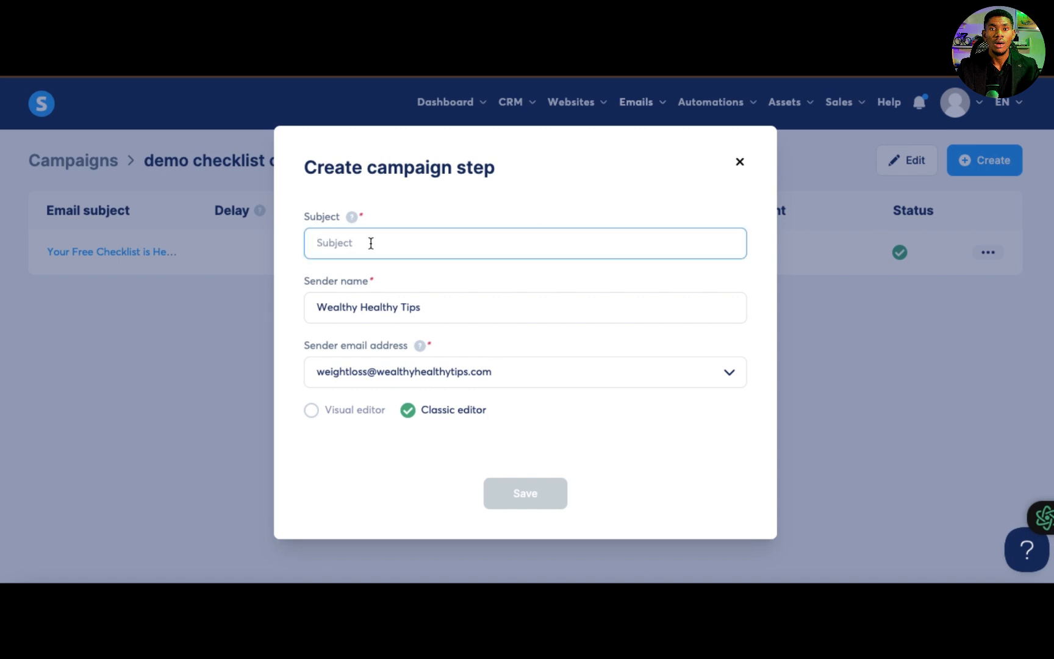
type("email")
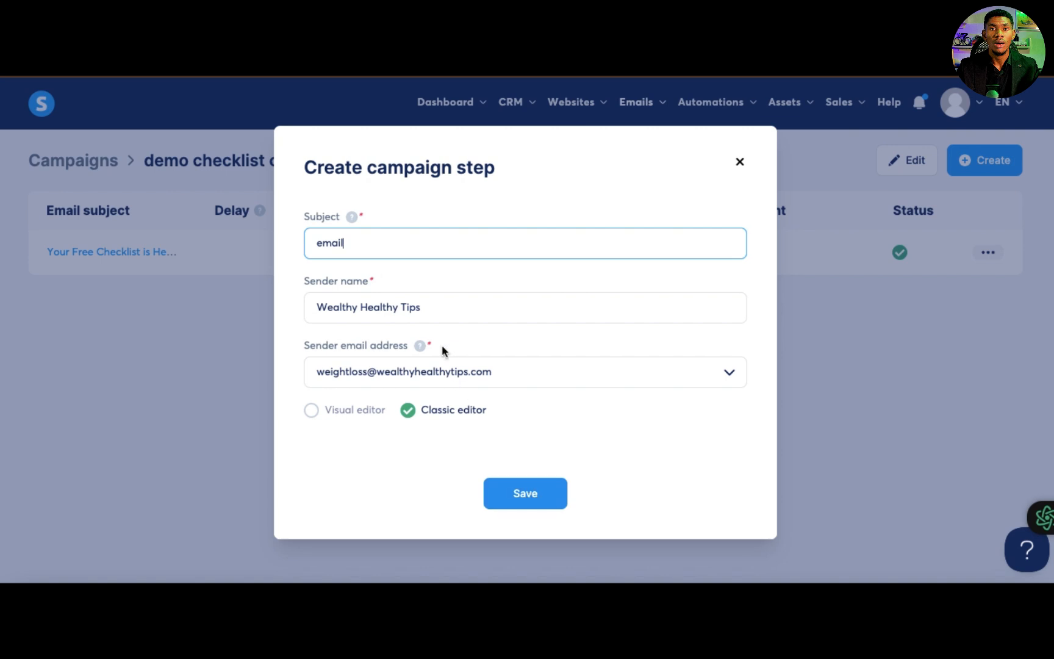
triple_click(445, 294)
type("business checklist")
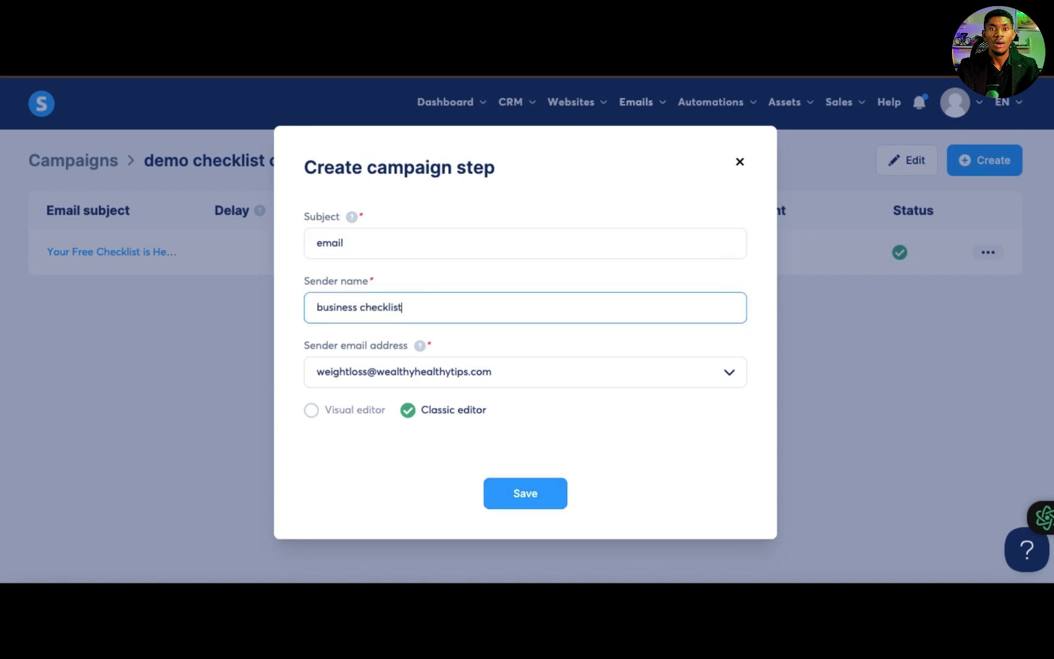
left_click(530, 495)
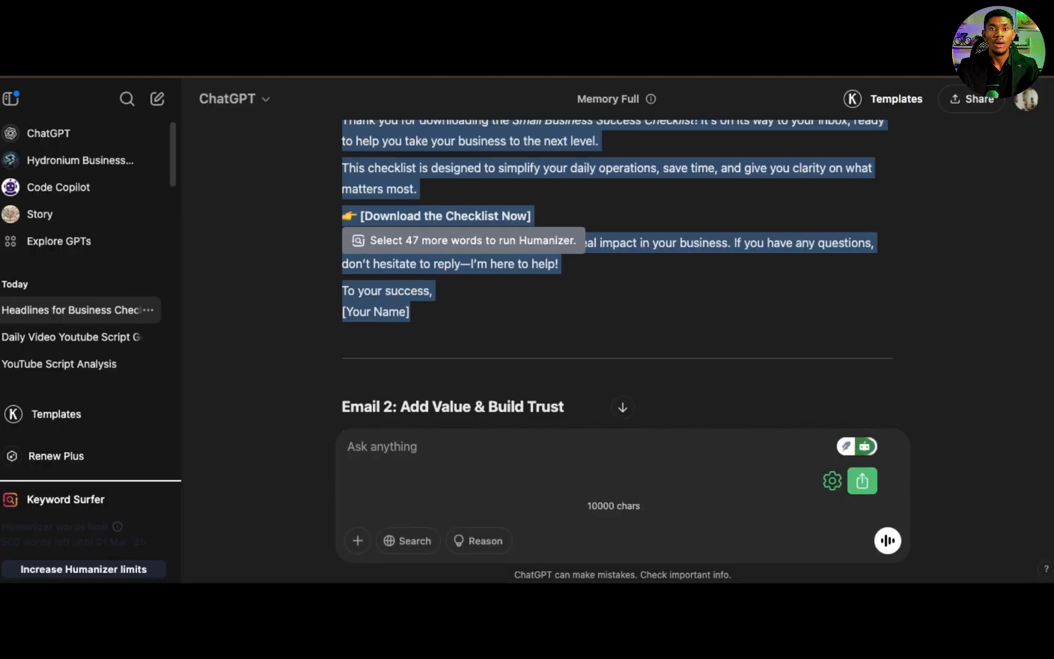
Step: Copy Email 2's subject line from ChatGPT into the new email's subject and preview: "3 Quick Wins to Boost Your Business Today"
scroll(494, 397, "down", 3)
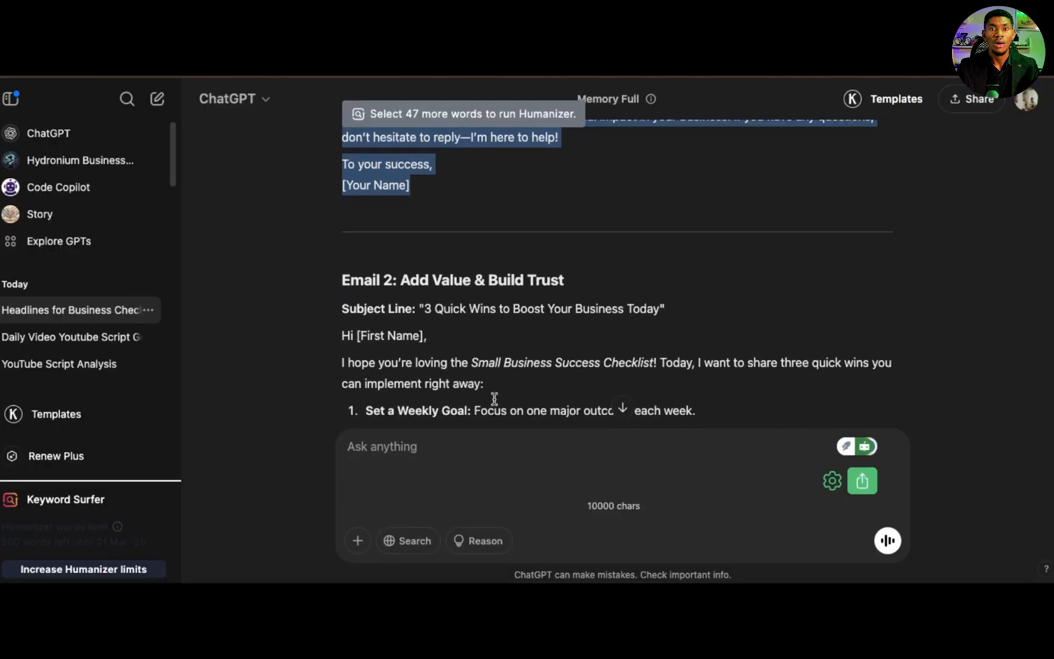
scroll(494, 398, "down", 1)
left_click_drag(425, 266, 659, 269)
key("ctrl+c")
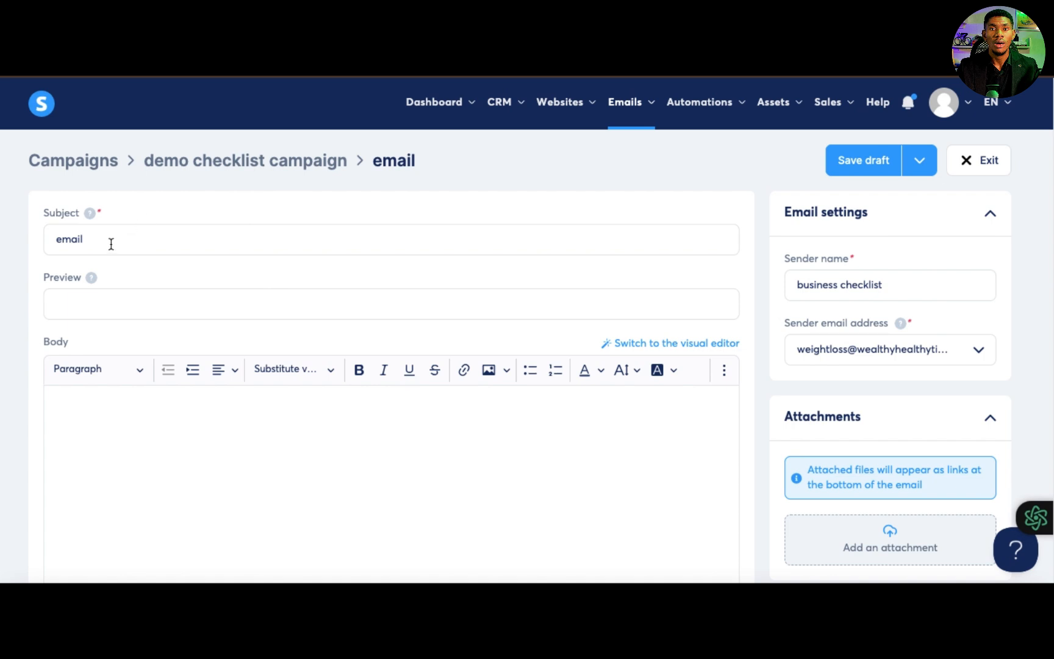
double_click(113, 244)
key("ctrl+v")
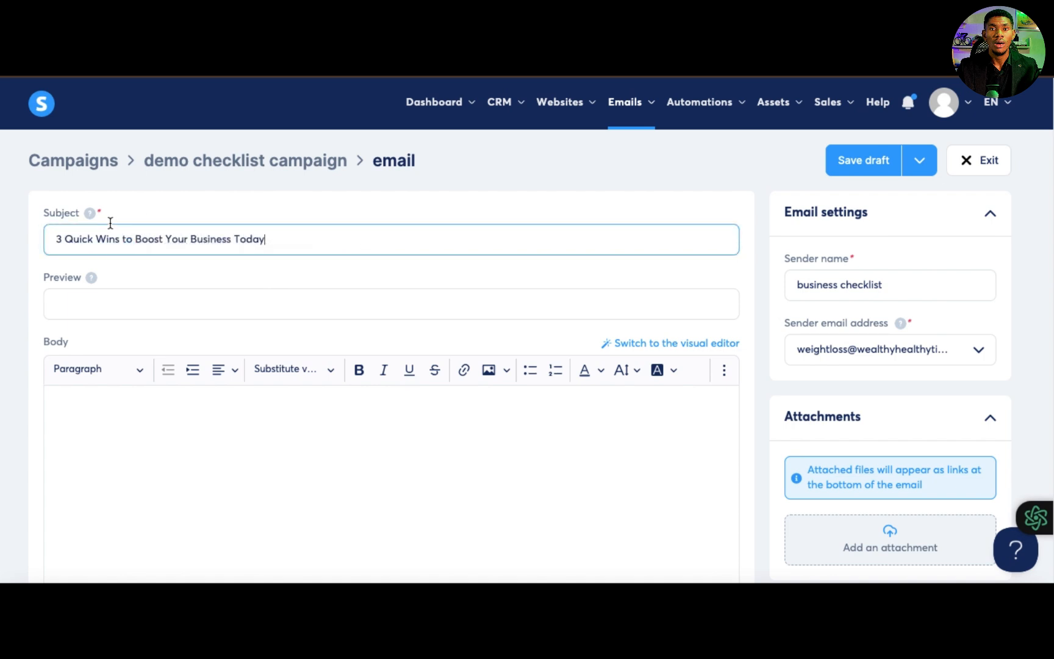
left_click(90, 310)
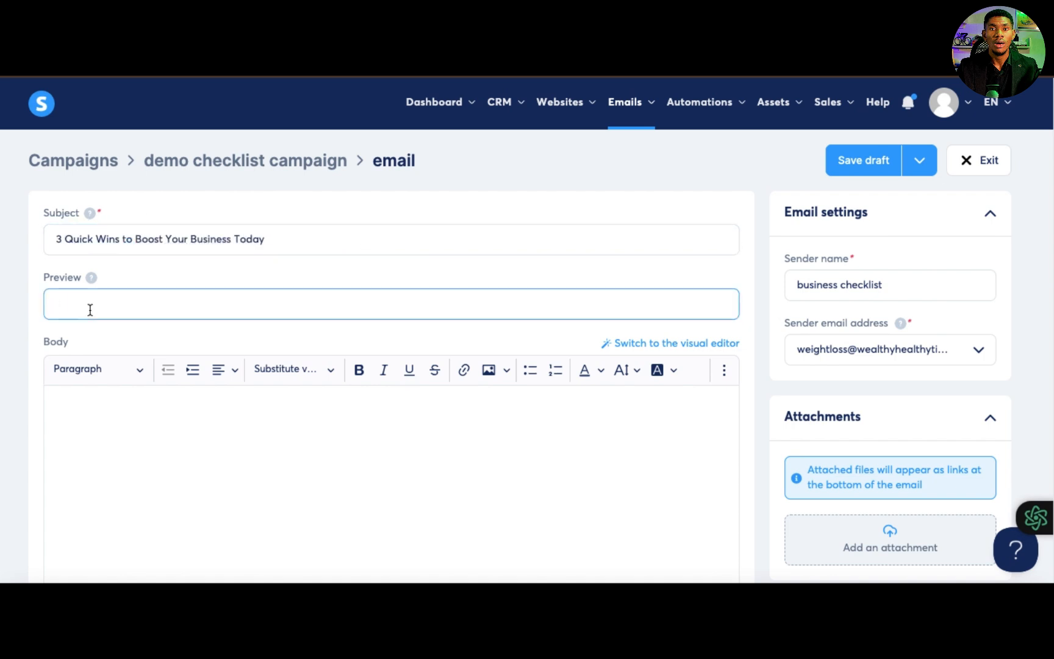
key("ctrl+v")
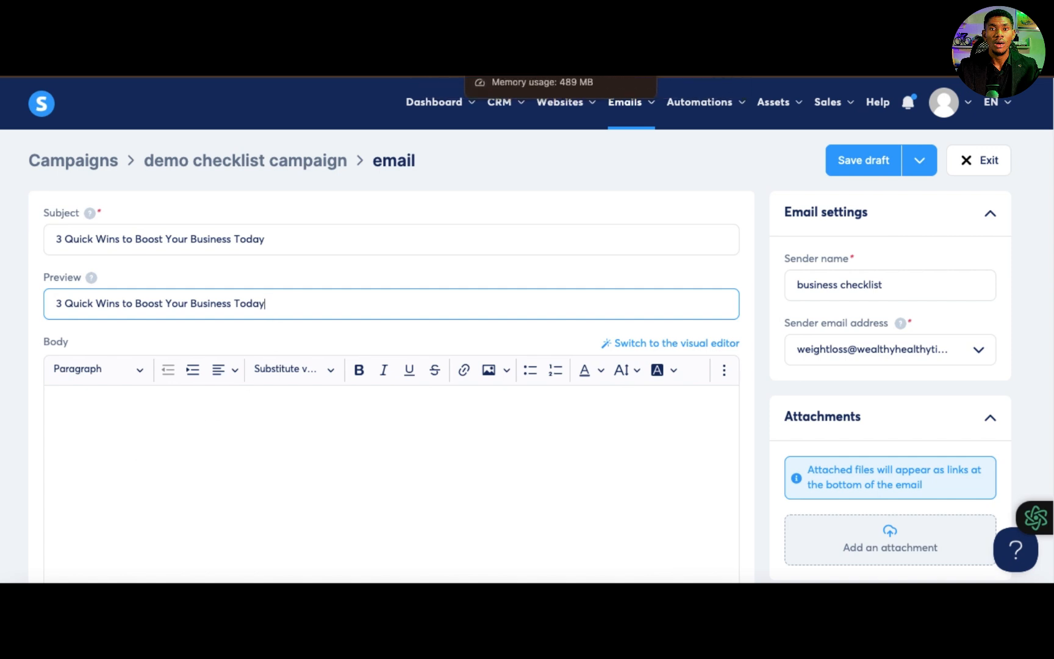
Step: Copy ChatGPT's Email 2 text from "Hi [First Name]," through the "Automate a Task" item and paste it into the email body
key("ctrl+Tab")
scroll(442, 333, "down", 1)
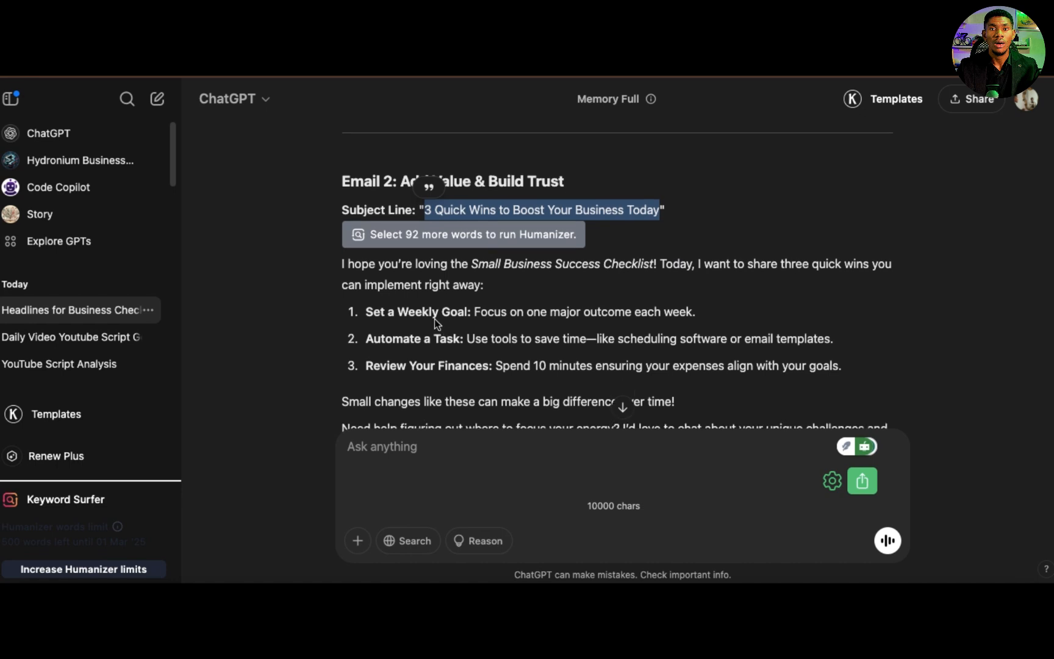
left_click(563, 344)
left_click_drag(348, 209, 620, 382)
left_click(427, 230)
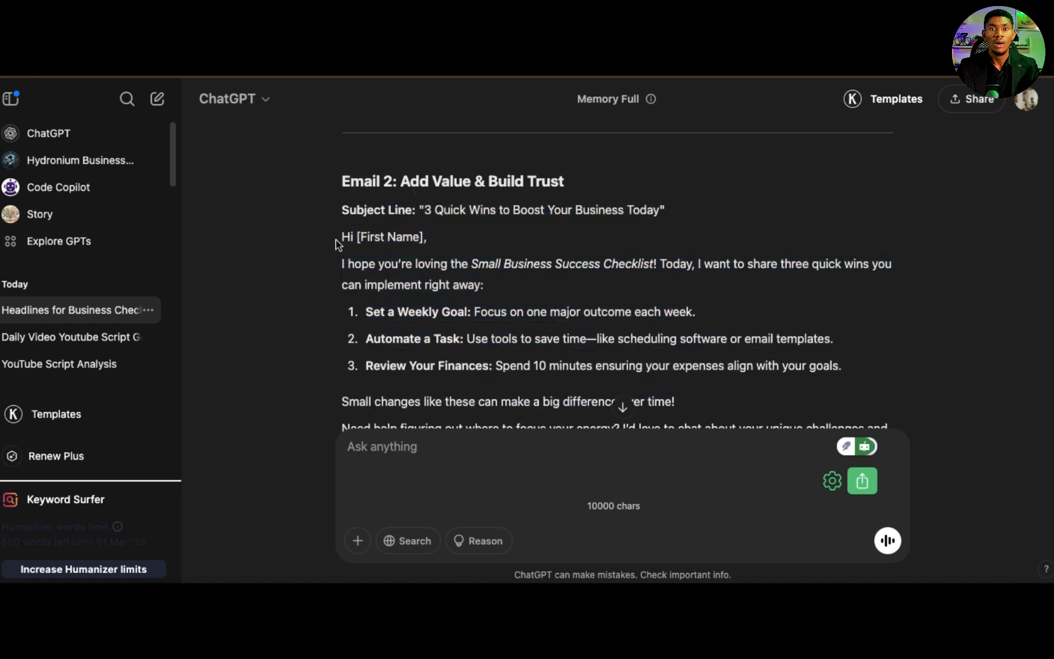
left_click_drag(342, 238, 643, 348)
key("super+c")
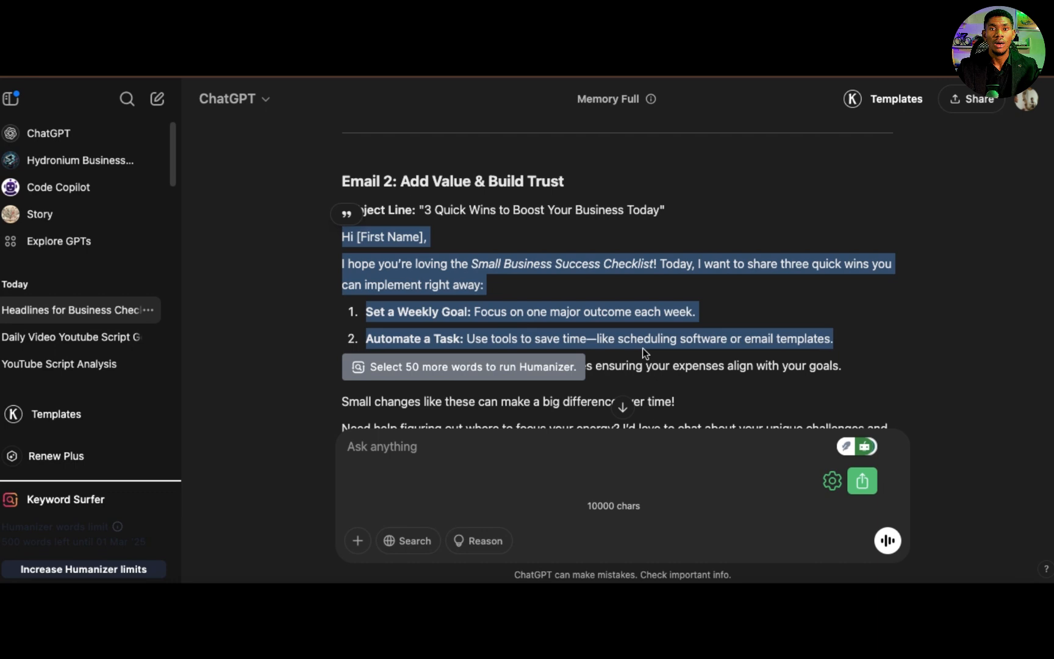
key("super+Tab")
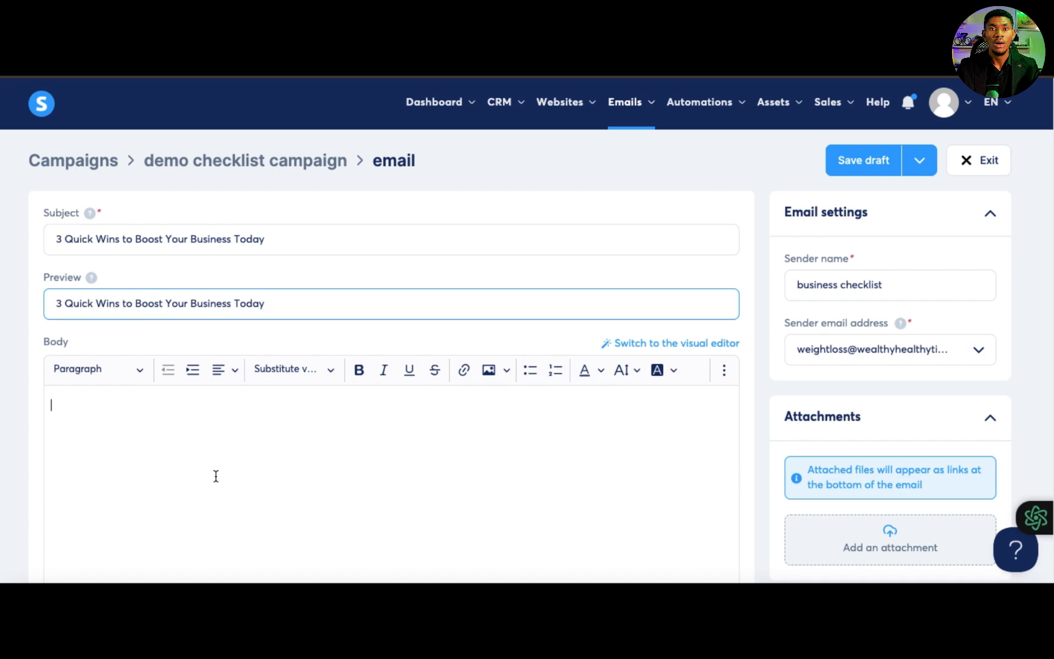
key("super+v")
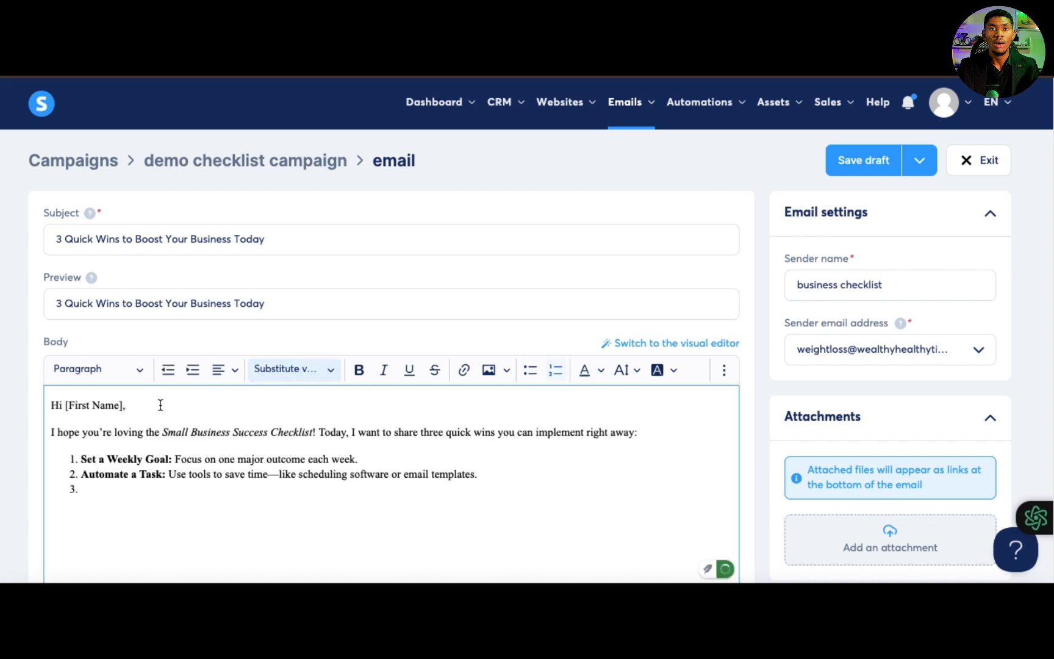
Step: Expand the available personalization substitutes and look through the fields that can replace the first-name placeholder
scroll(912, 430, "down", 5)
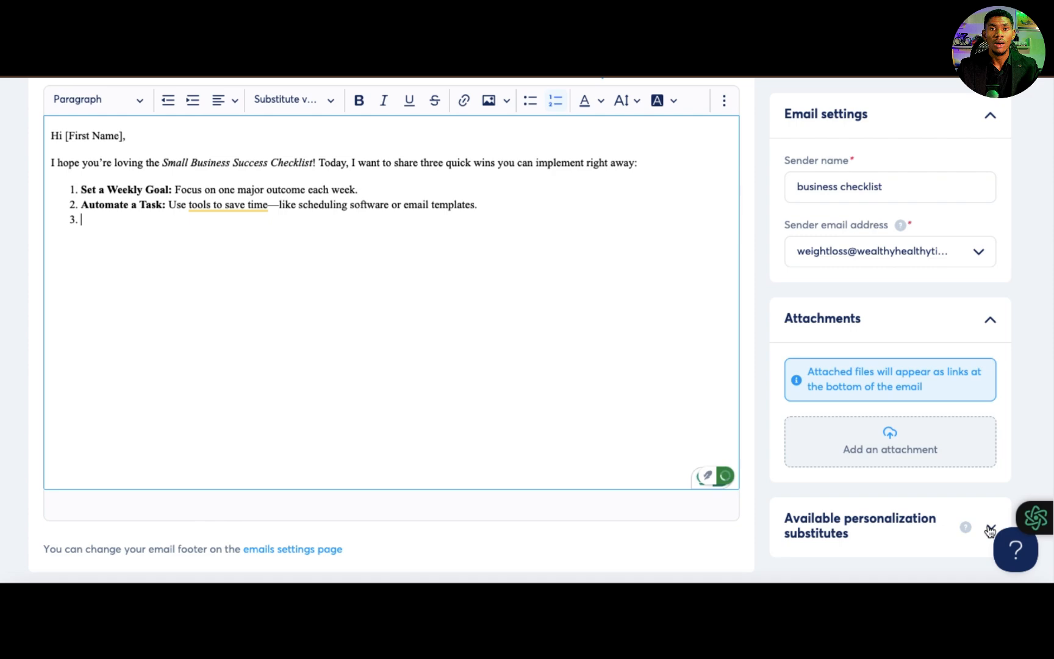
left_click(840, 536)
scroll(840, 534, "down", 6)
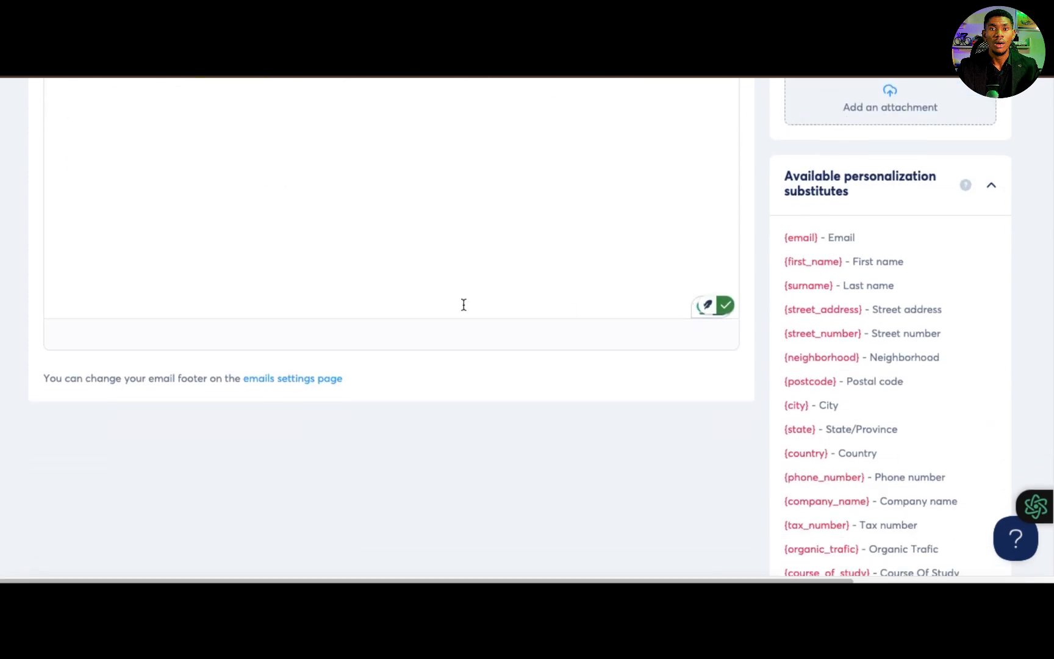
scroll(285, 188, "up", 5)
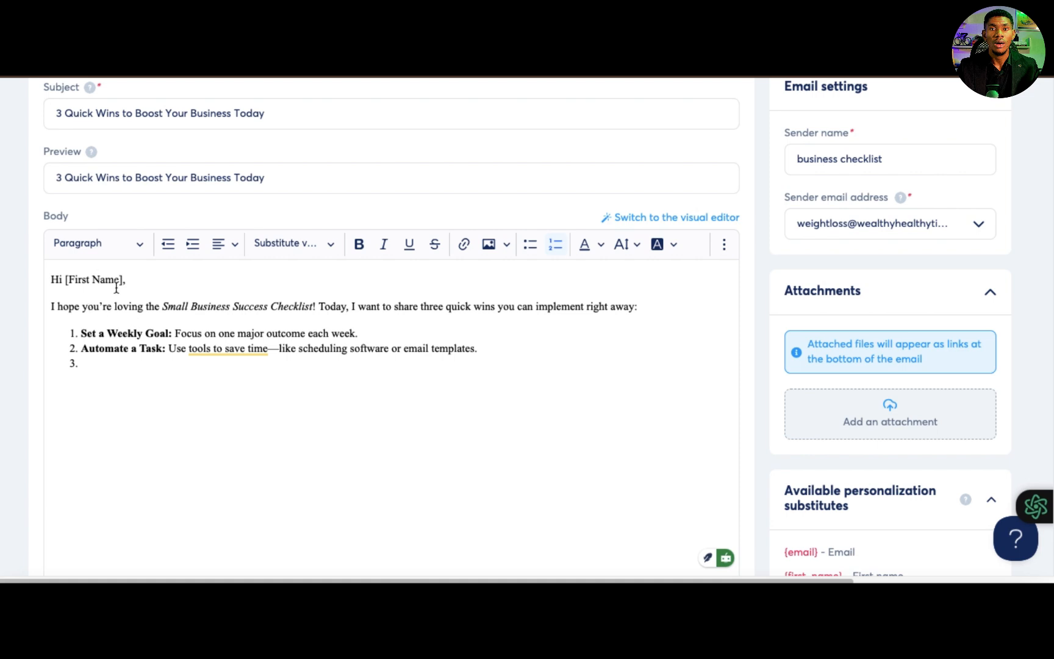
scroll(195, 392, "up", 2)
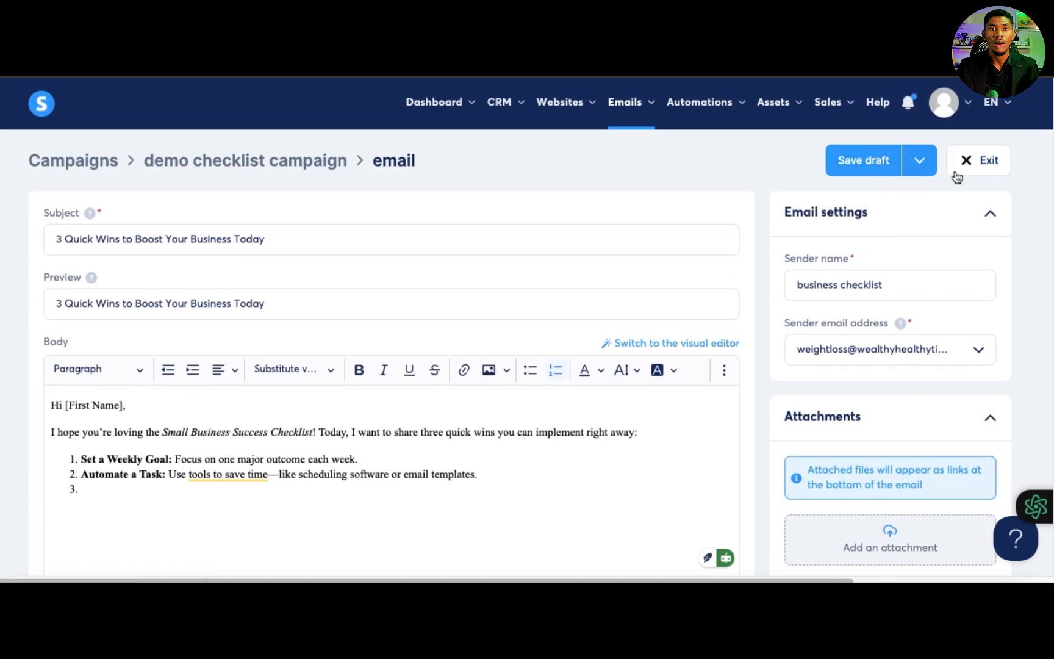
Step: Save and publish the second email, activating it 2 days after "Your Free Checklist is Here—Let's Get Started!"
left_click(923, 161)
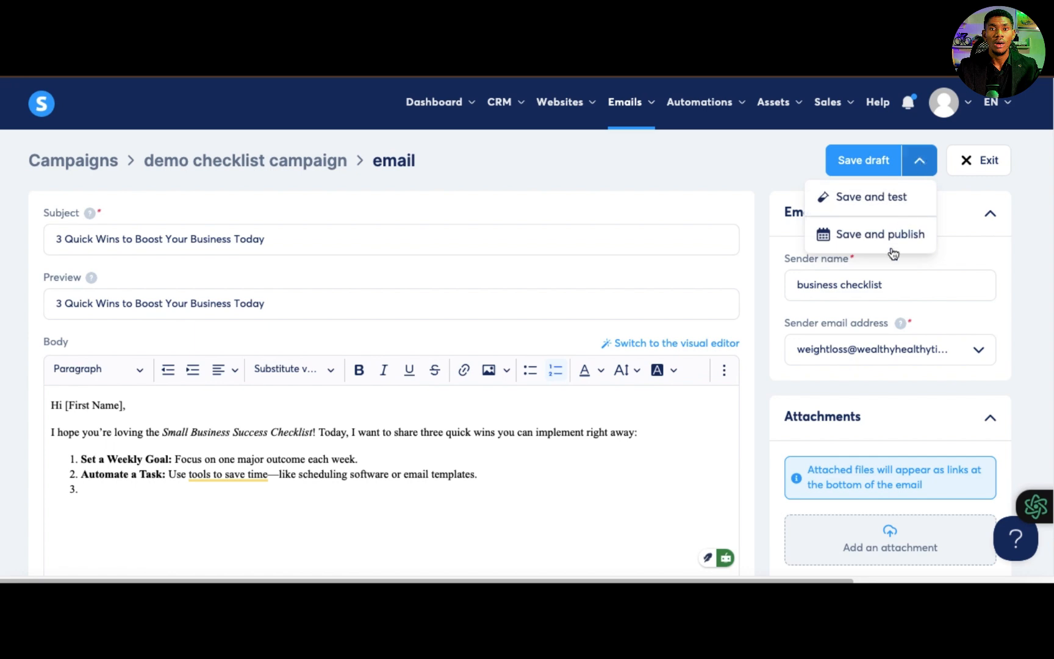
left_click(881, 242)
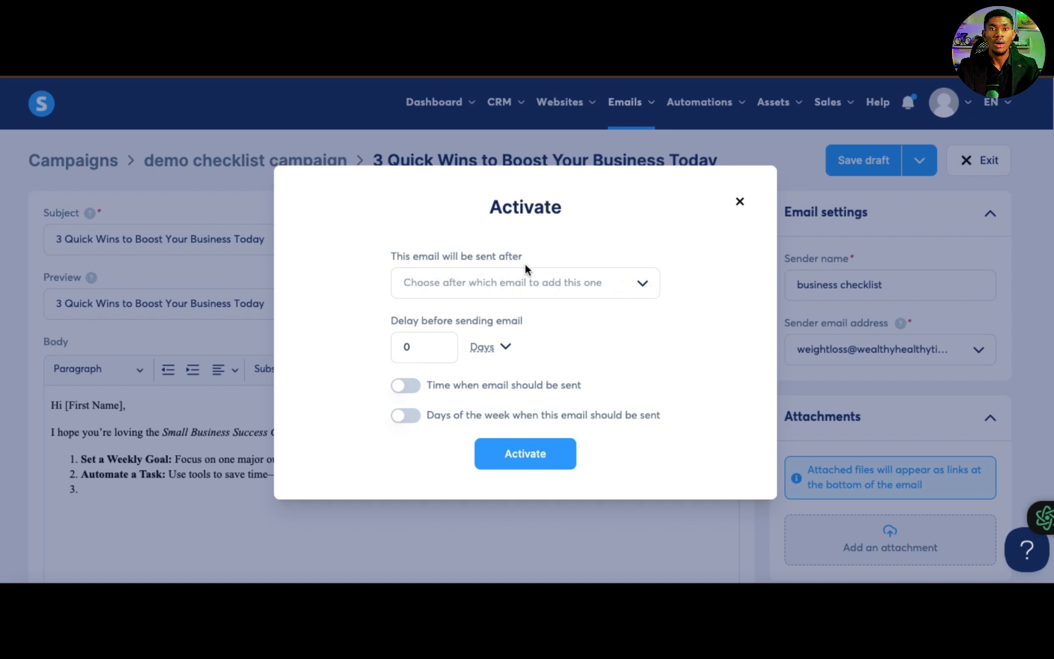
left_click(643, 287)
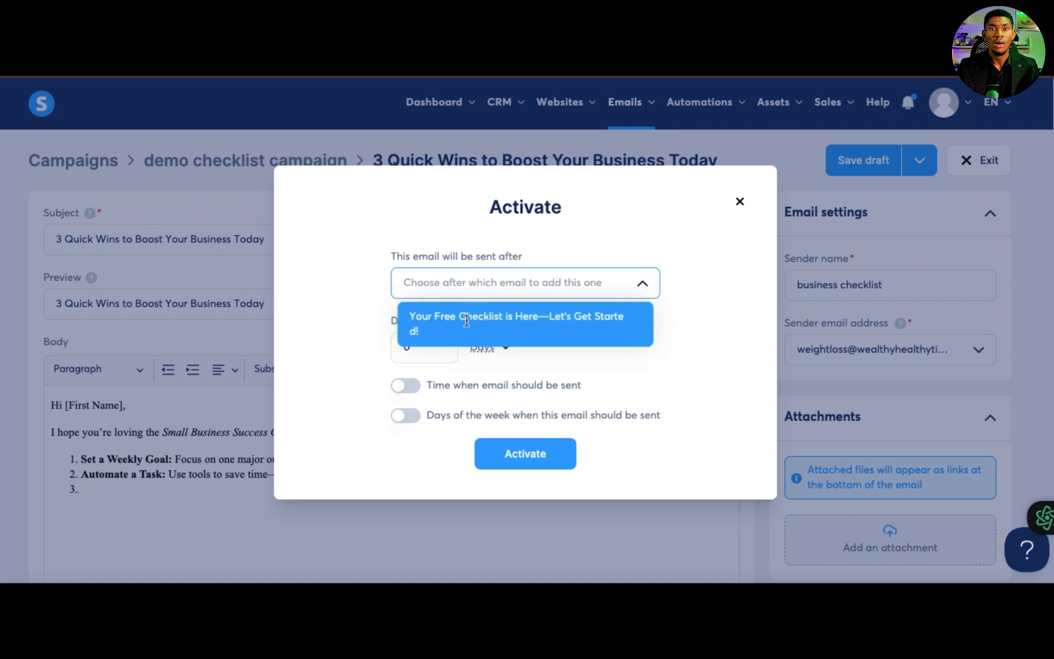
left_click(466, 320)
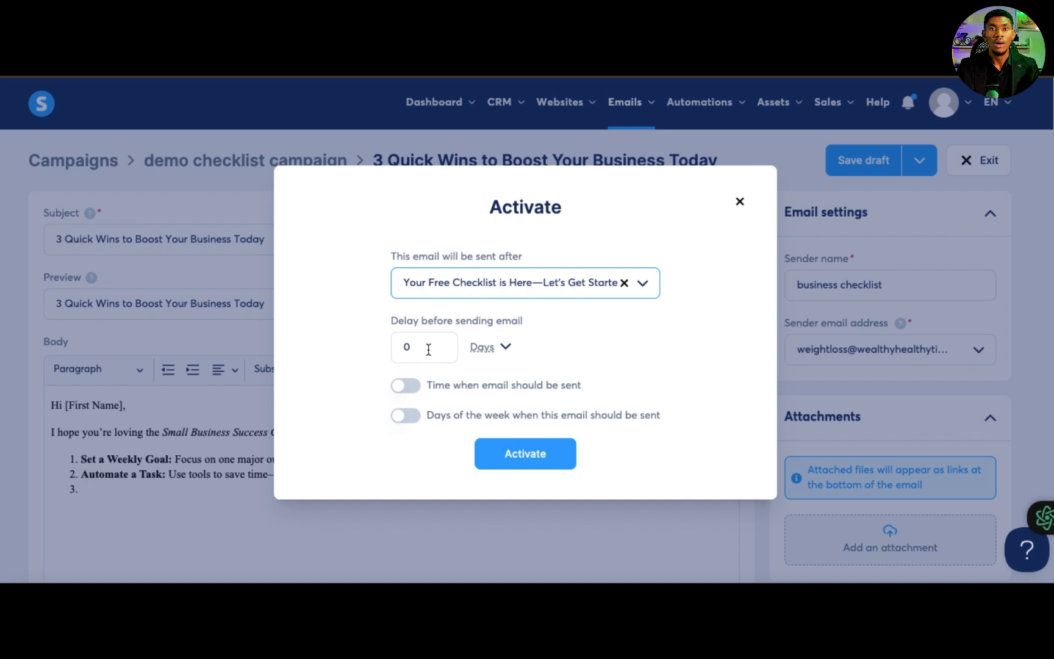
double_click(428, 348)
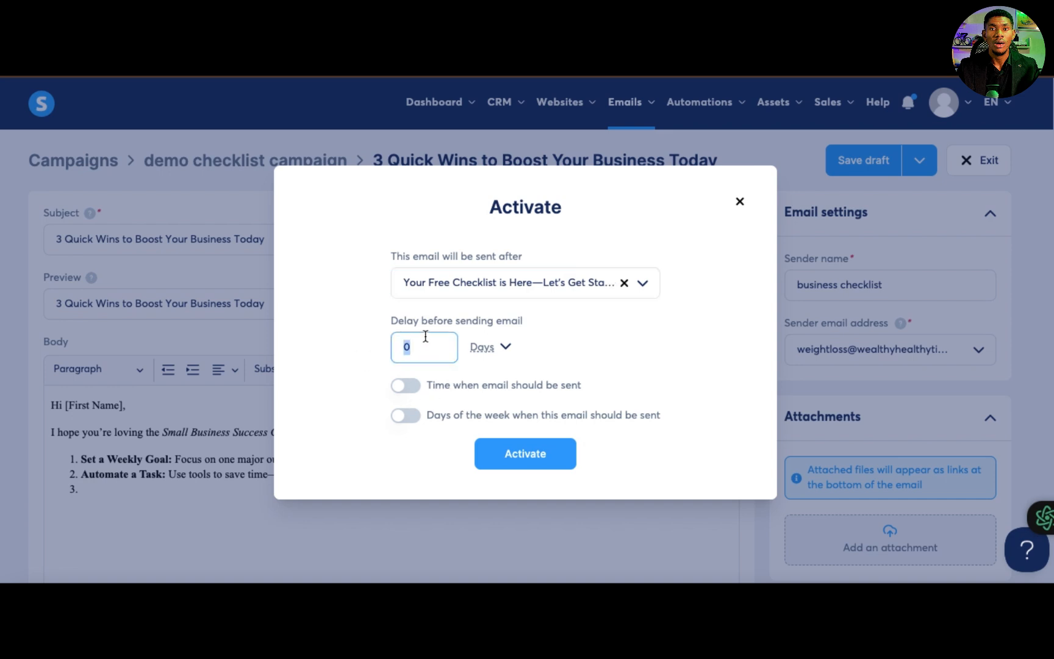
type("2")
left_click(505, 348)
left_click(482, 378)
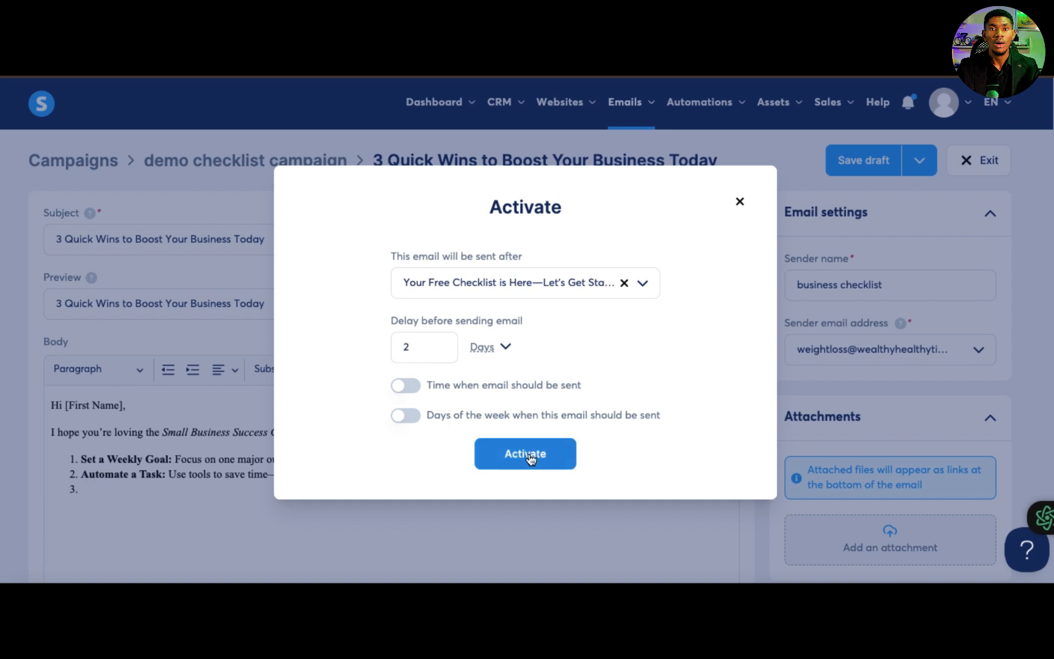
left_click(529, 455)
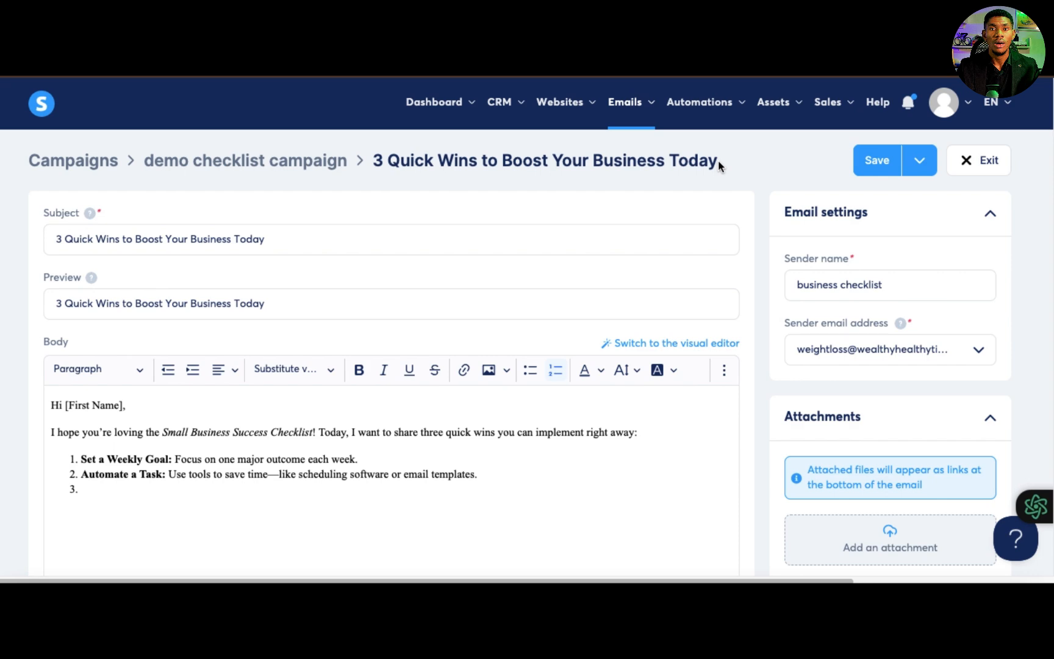
scroll(718, 160, "down", 10)
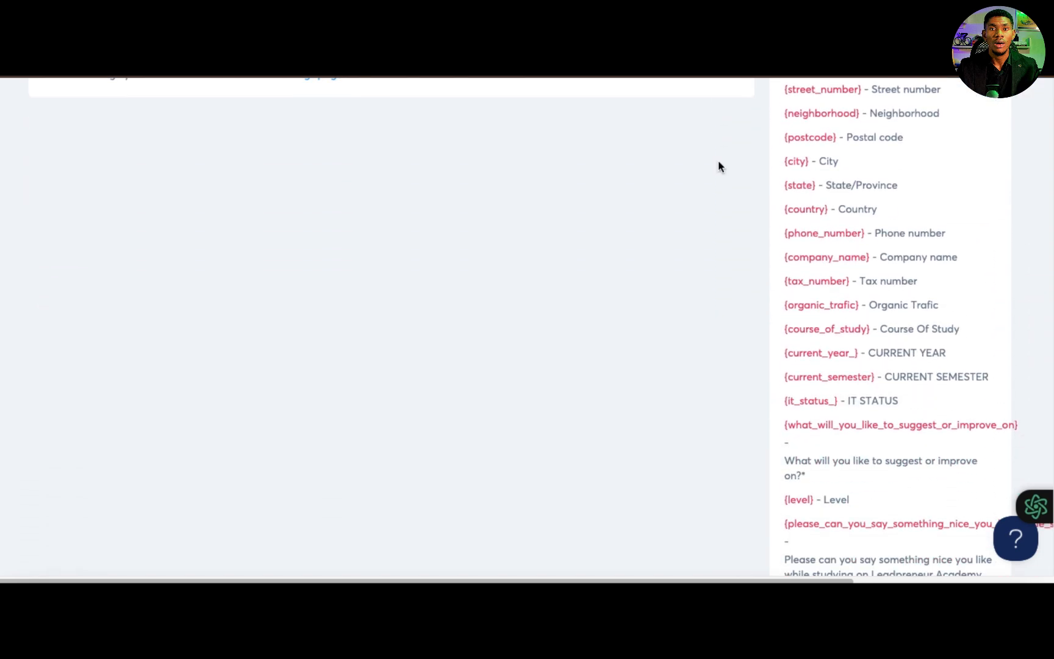
scroll(718, 165, "down", 5)
scroll(719, 165, "up", 15)
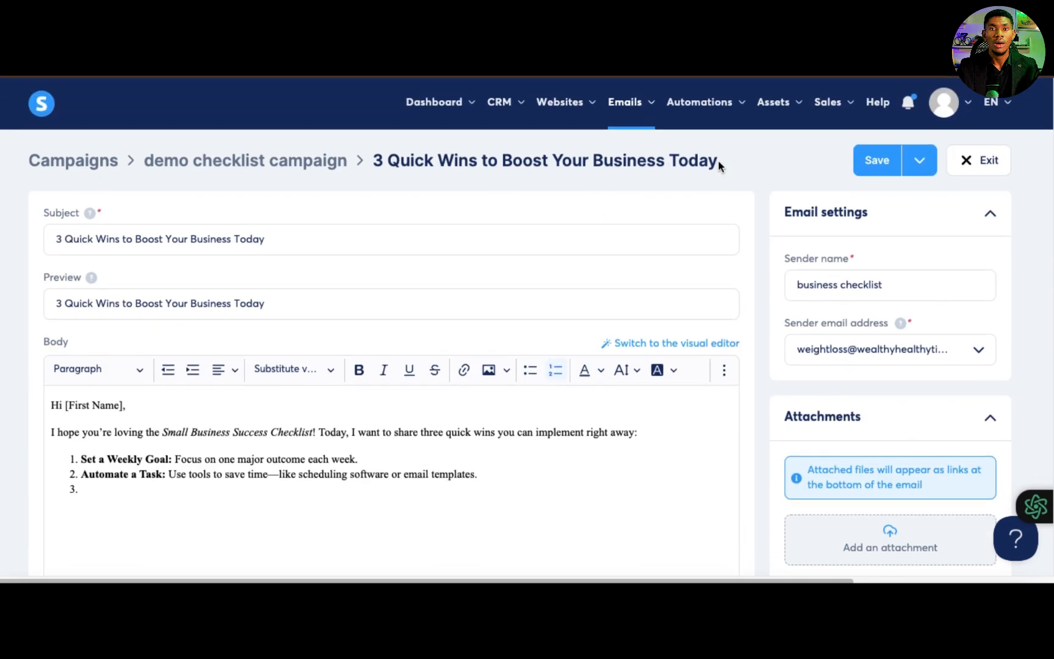
scroll(718, 161, "up", 2)
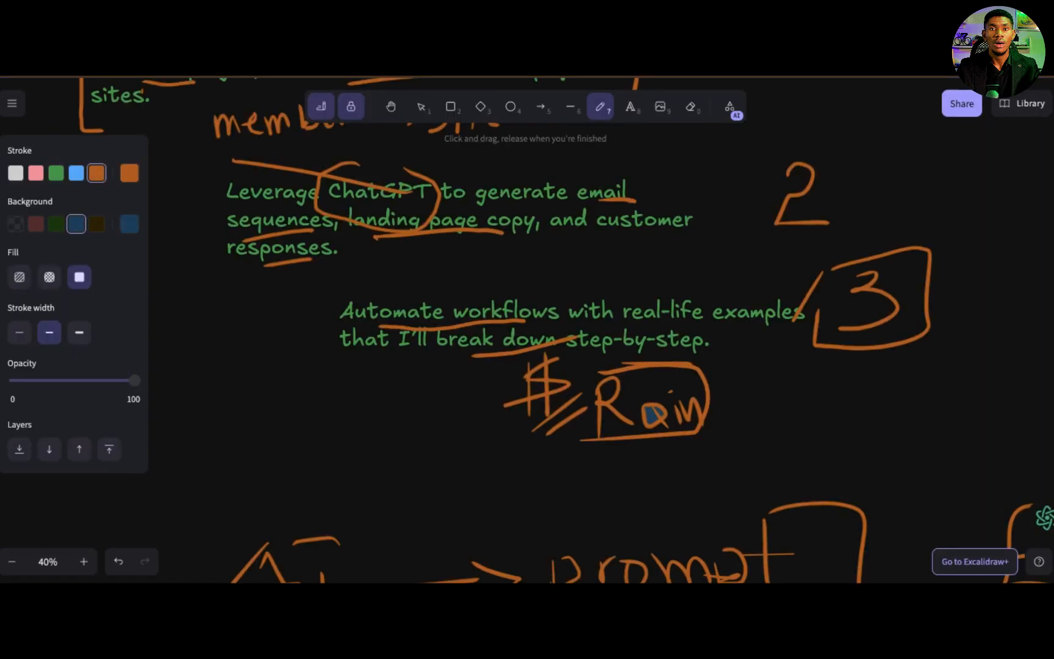
Step: Switch to the Excalidraw whiteboard and sketch a box labelled "Product" in the empty area beside the four-step funnel diagram
scroll(551, 301, "down", 5)
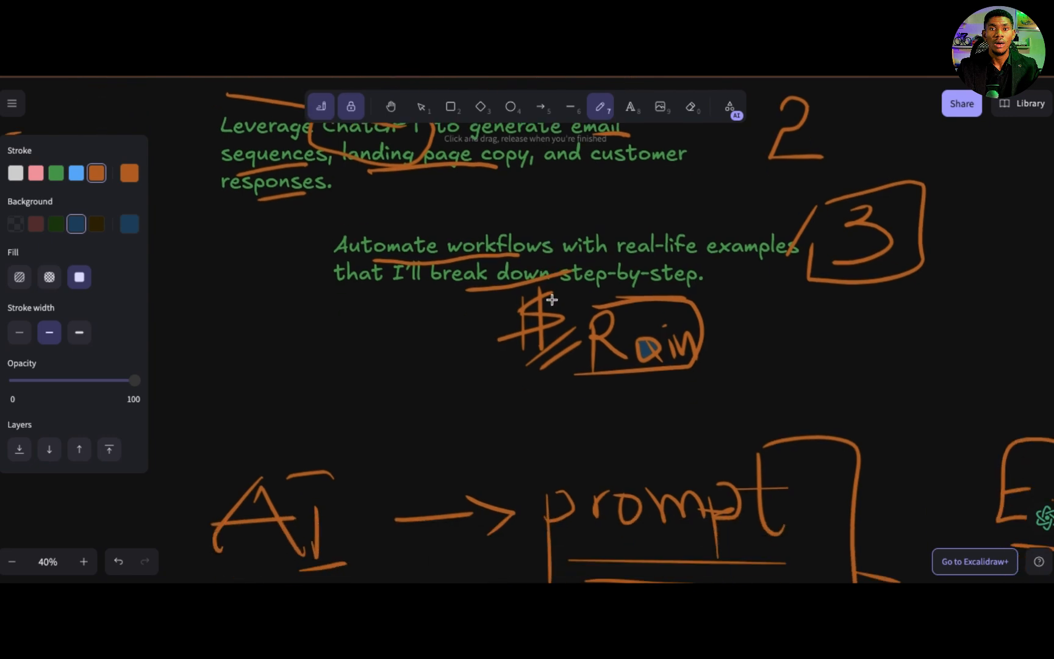
scroll(553, 300, "down", 5)
scroll(552, 300, "right", 2)
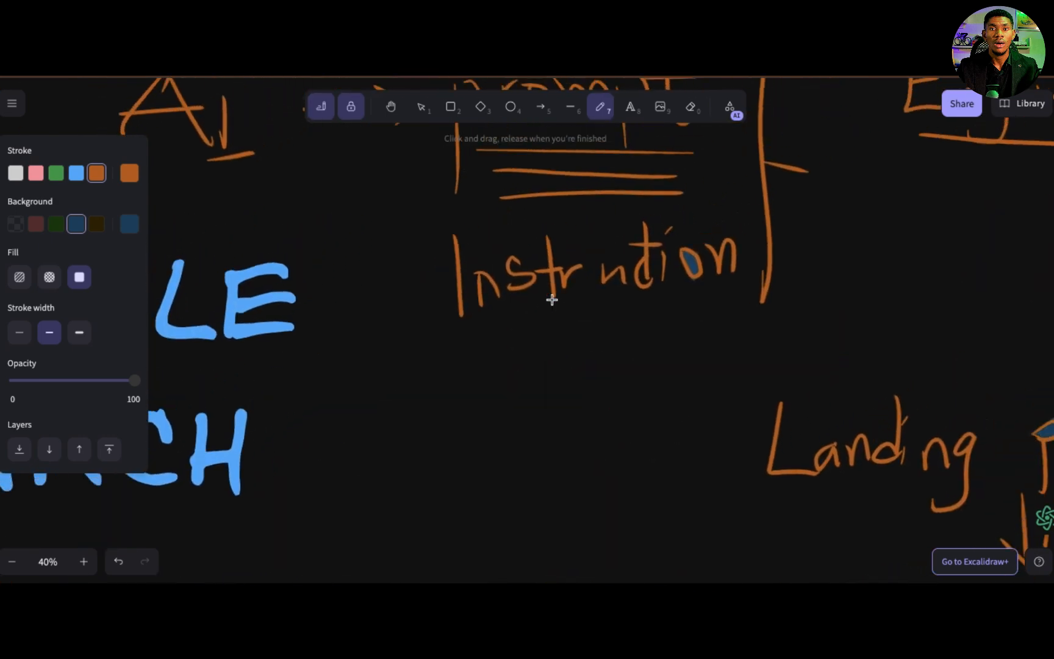
scroll(552, 299, "right", 3)
scroll(552, 300, "down", 2)
scroll(553, 300, "down", 3)
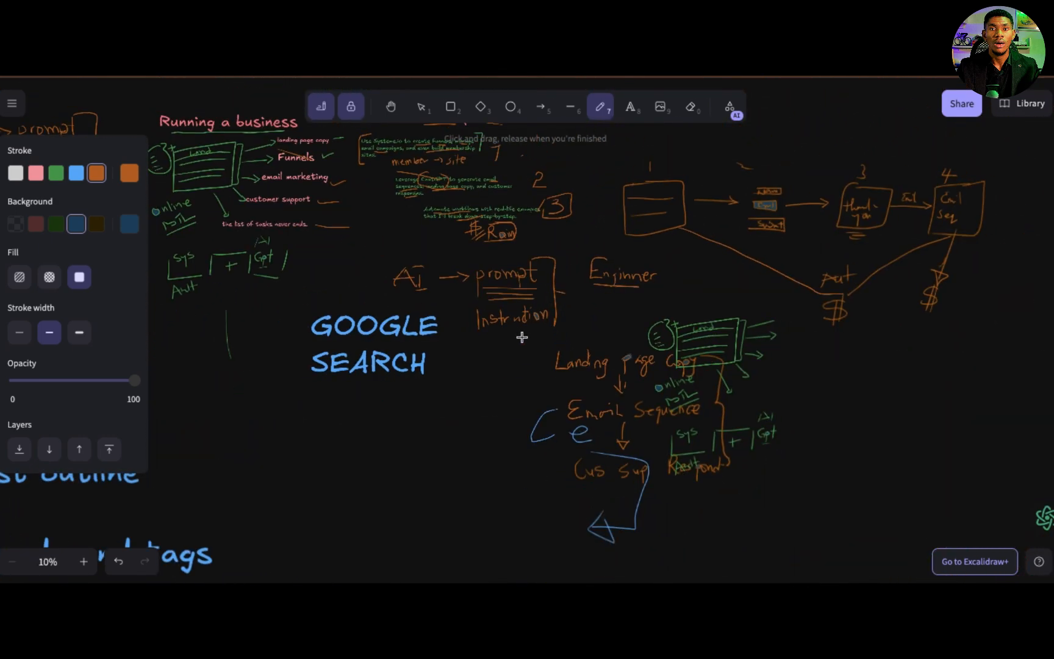
scroll(881, 391, "right", 5)
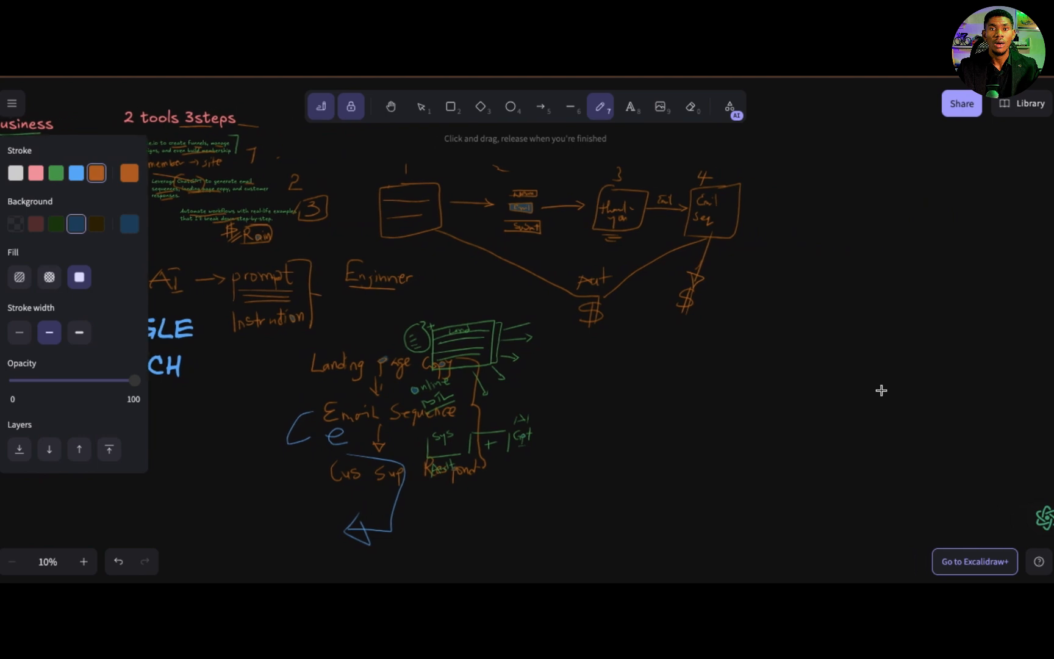
scroll(881, 391, "right", 2)
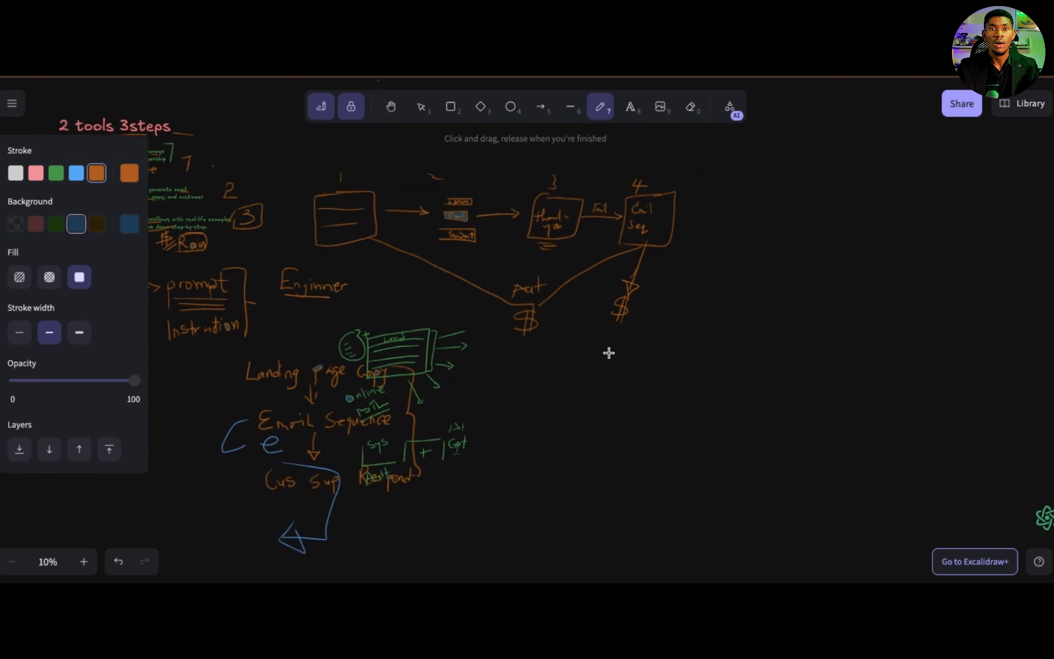
left_click_drag(632, 376, 630, 358)
left_click_drag(699, 343, 723, 312)
mouse_move(737, 327)
left_mouse_down()
mouse_move(744, 278)
mouse_move(824, 299)
mouse_move(859, 272)
mouse_move(852, 296)
left_mouse_up()
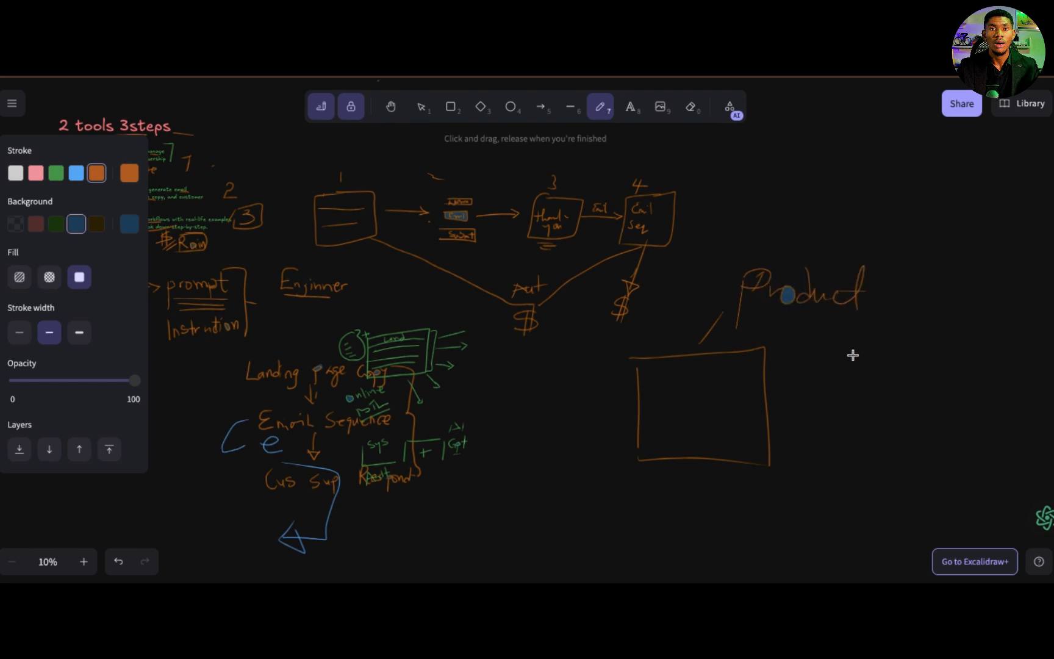
Step: Draw an arrow from the Product box to the handwritten words "Value Free" and underline them
left_click_drag(774, 404, 857, 397)
scroll(847, 373, "right", 5)
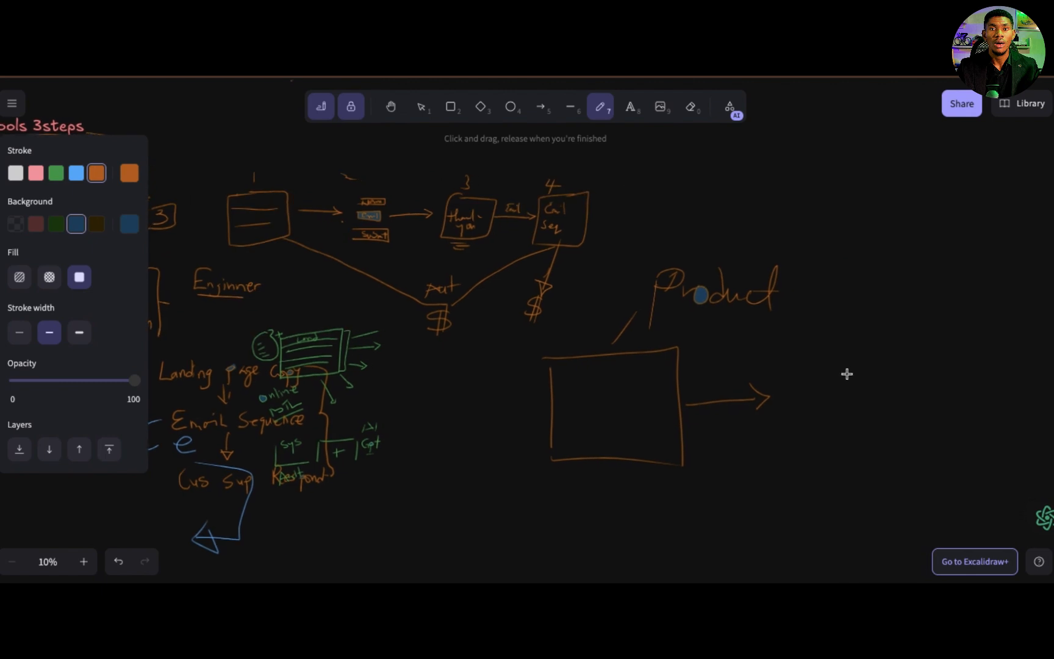
mouse_move(799, 367)
left_mouse_down()
mouse_move(847, 372)
mouse_move(873, 358)
mouse_move(882, 379)
mouse_move(919, 370)
mouse_move(924, 381)
left_mouse_up()
mouse_move(823, 455)
left_mouse_down()
mouse_move(826, 426)
mouse_move(849, 415)
left_mouse_up()
left_click_drag(827, 434, 905, 412)
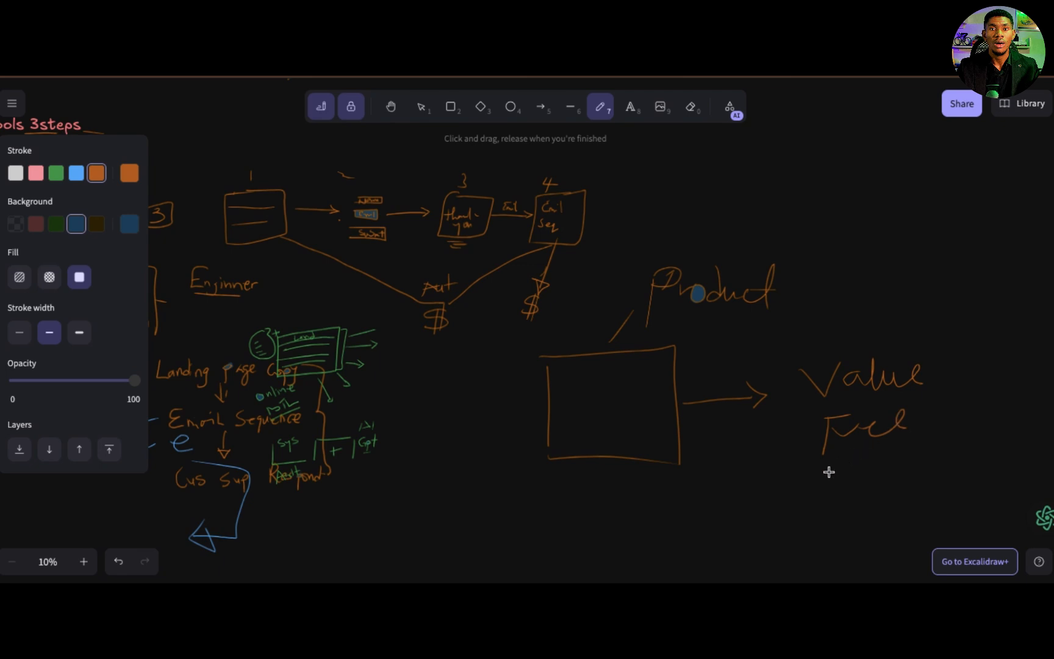
left_click_drag(828, 472, 878, 462)
Step: Draw an arrow from "Value" to a new blue-filled box and handwrite "Email" above it
scroll(875, 419, "right", 5)
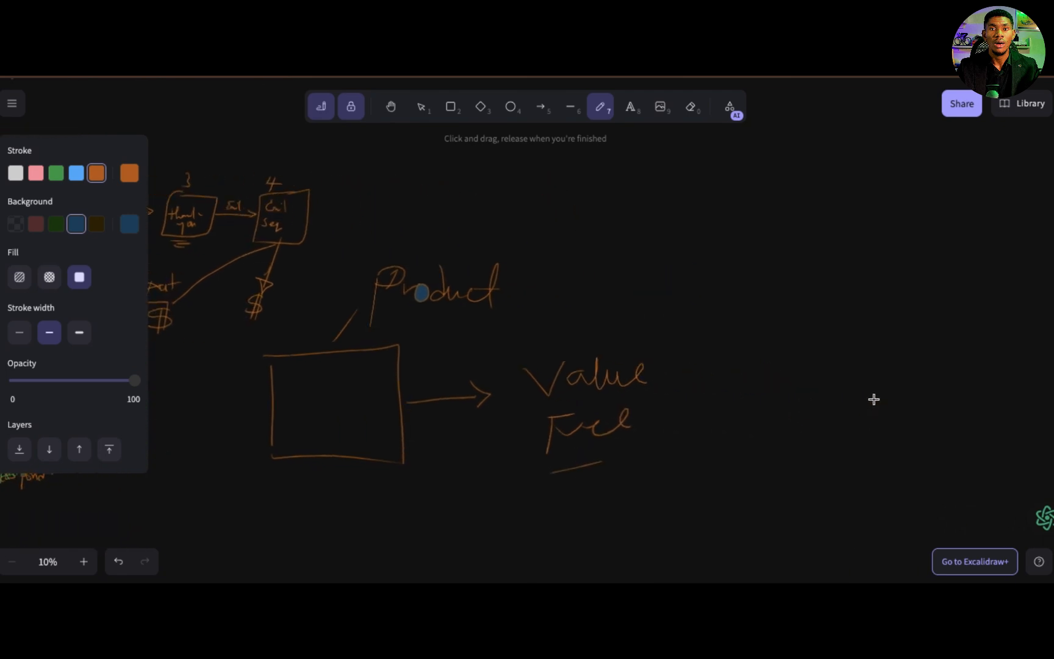
mouse_move(641, 382)
left_mouse_down()
mouse_move(750, 378)
mouse_move(736, 401)
left_mouse_up()
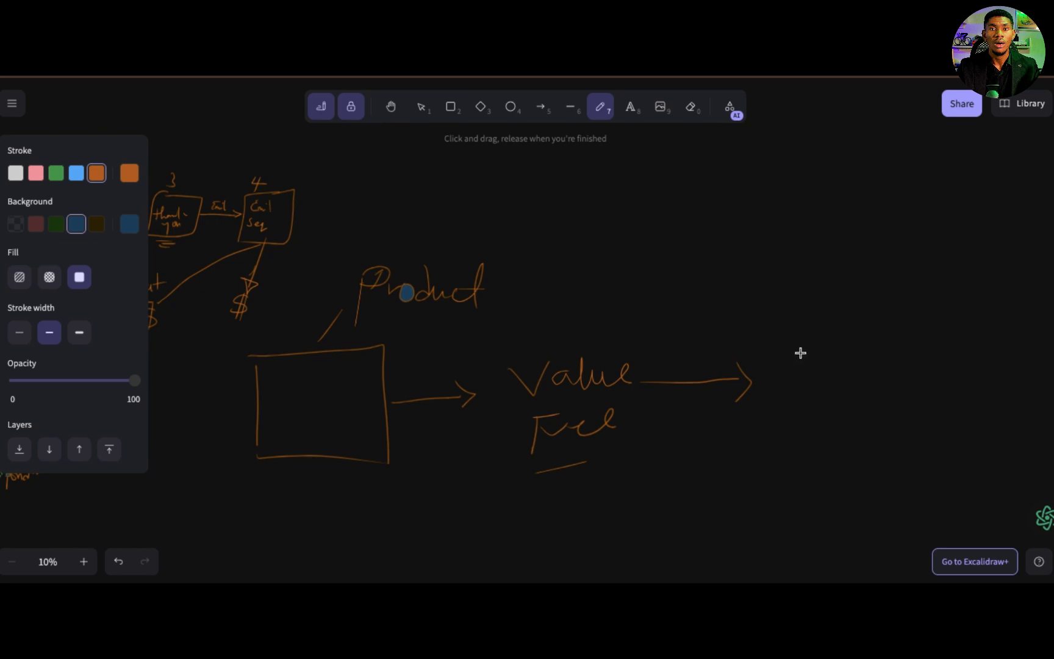
mouse_move(814, 345)
left_mouse_down()
mouse_move(806, 343)
mouse_move(886, 411)
mouse_move(835, 348)
mouse_move(821, 349)
mouse_move(865, 310)
mouse_move(890, 316)
mouse_move(890, 328)
mouse_move(911, 303)
mouse_move(925, 328)
left_mouse_up()
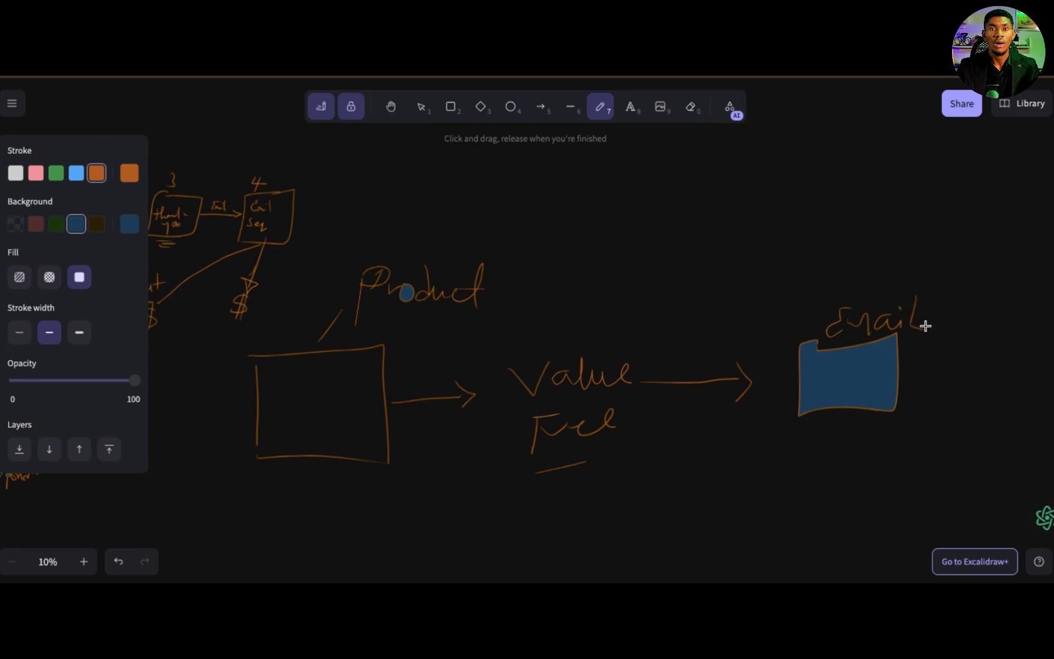
Step: Handwrite "Cam" beside "Email" and draw a bent arrow from the blue box down into the empty area below
mouse_move(975, 298)
left_mouse_down()
mouse_move(965, 346)
mouse_move(981, 329)
mouse_move(1010, 327)
left_mouse_up()
scroll(1018, 307, "right", 5)
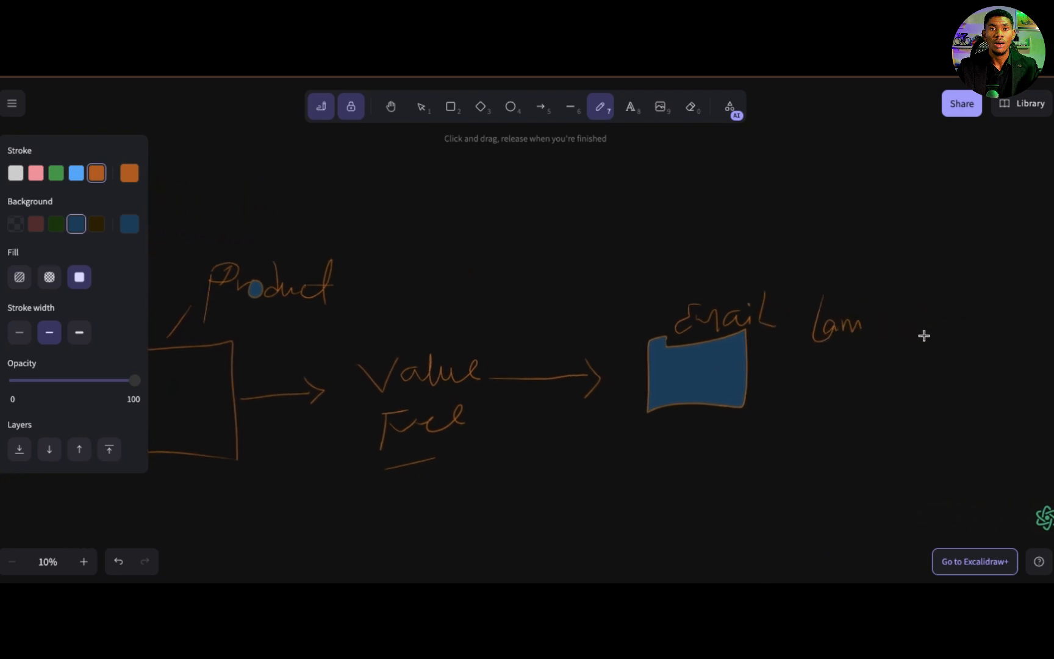
mouse_move(752, 362)
left_mouse_down()
mouse_move(824, 462)
mouse_move(828, 517)
mouse_move(840, 489)
left_mouse_up()
scroll(862, 437, "down", 5)
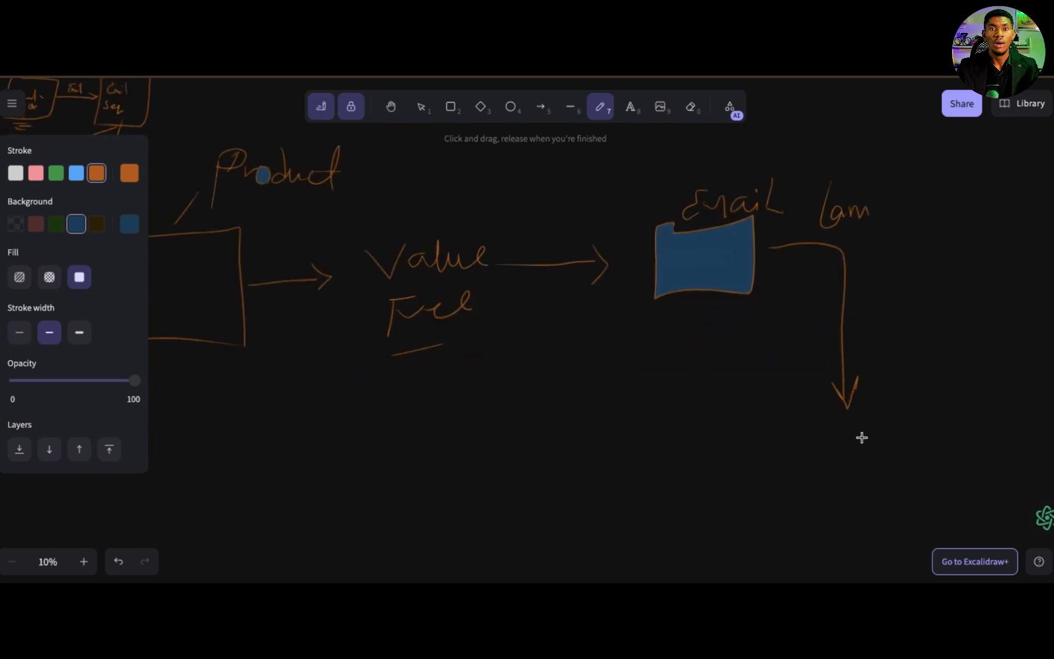
Step: Draw a wide rectangle under the bent arrow's head and sketch several small compartments inside it
mouse_move(737, 414)
left_mouse_down()
mouse_move(911, 387)
mouse_move(942, 478)
mouse_move(756, 480)
left_mouse_up()
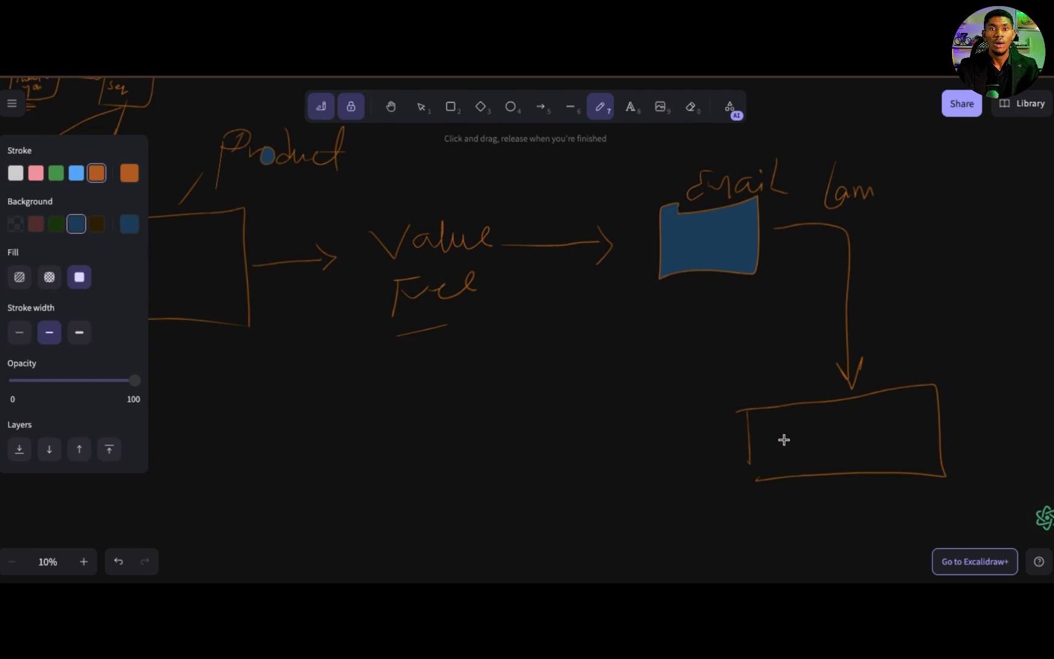
left_click_drag(783, 408, 750, 438)
mouse_move(857, 445)
left_mouse_down()
mouse_move(858, 462)
mouse_move(871, 440)
mouse_move(903, 467)
left_mouse_up()
mouse_move(882, 395)
left_mouse_down()
mouse_move(904, 414)
mouse_move(926, 411)
left_mouse_up()
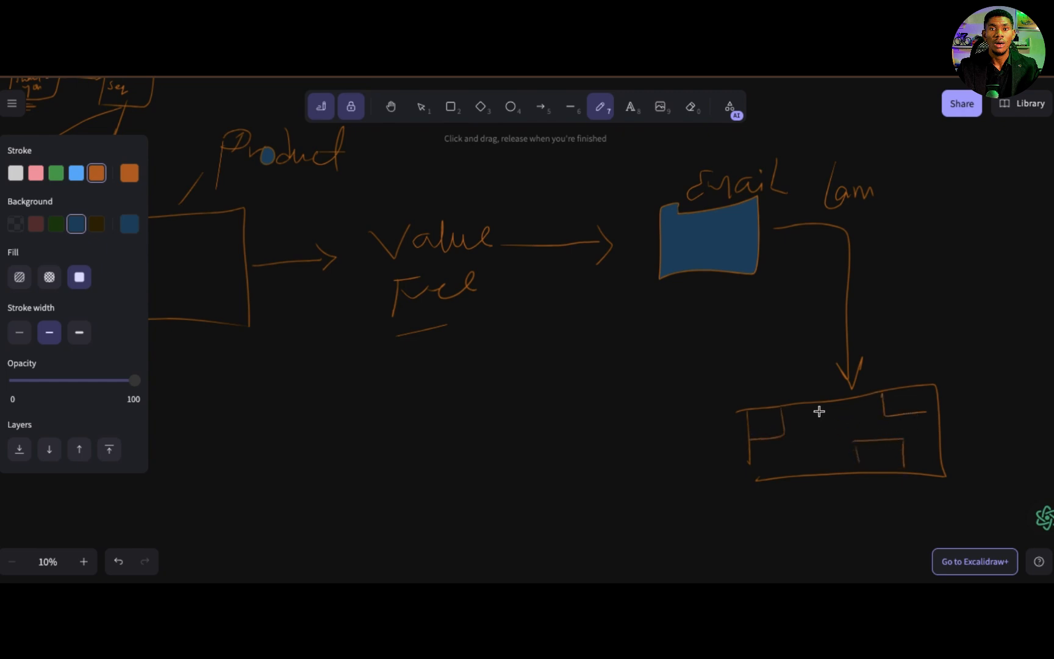
left_click_drag(828, 401, 839, 464)
scroll(815, 477, "down", 3)
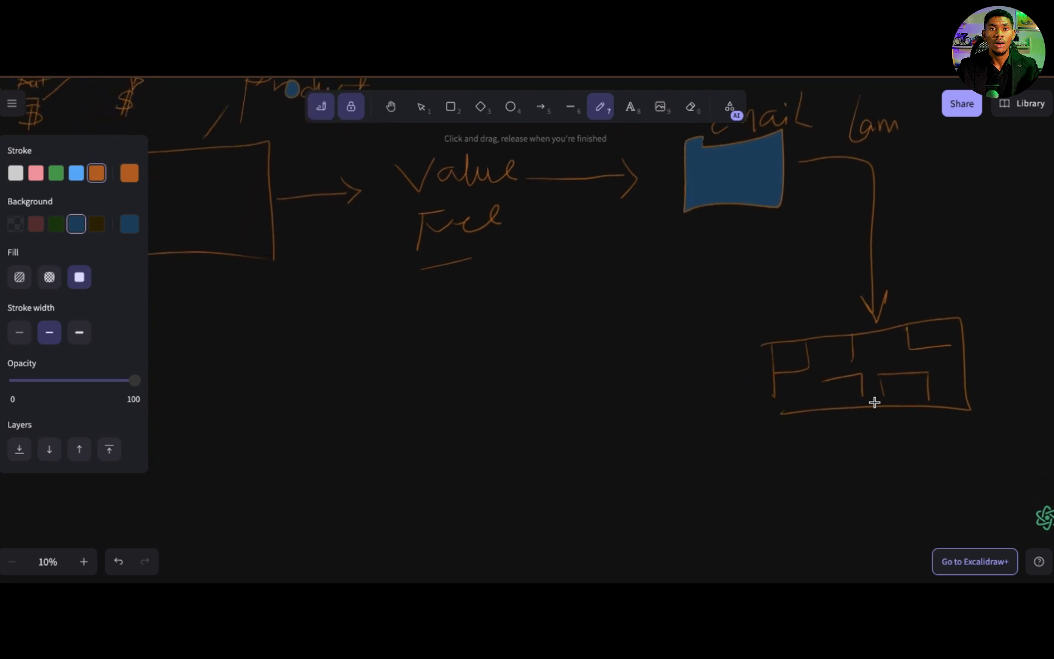
Step: Draw a curve from the compartment box to a slanted shape labelled "OFF" and sketch a large dollar sign above it
mouse_move(882, 413)
left_mouse_down()
mouse_move(880, 424)
mouse_move(662, 495)
mouse_move(526, 450)
mouse_move(621, 459)
mouse_move(633, 450)
left_mouse_up()
left_click_drag(557, 464, 554, 465)
mouse_move(567, 455)
left_mouse_down()
mouse_move(598, 482)
mouse_move(598, 449)
left_mouse_up()
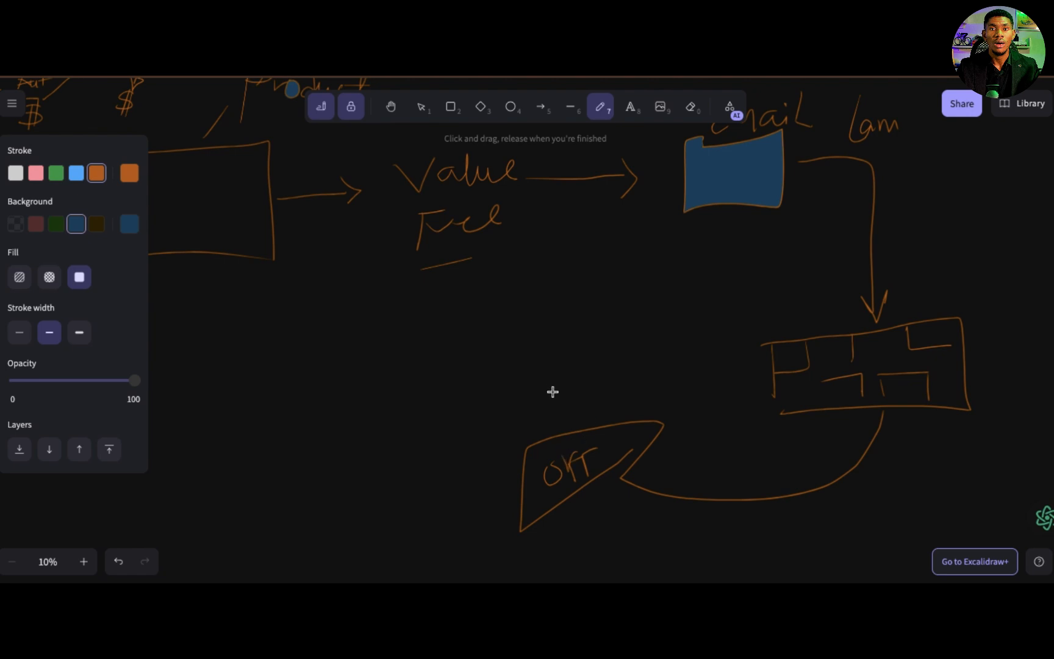
mouse_move(547, 318)
left_mouse_down()
mouse_move(541, 346)
mouse_move(474, 372)
mouse_move(503, 389)
mouse_move(532, 344)
mouse_move(526, 391)
left_mouse_up()
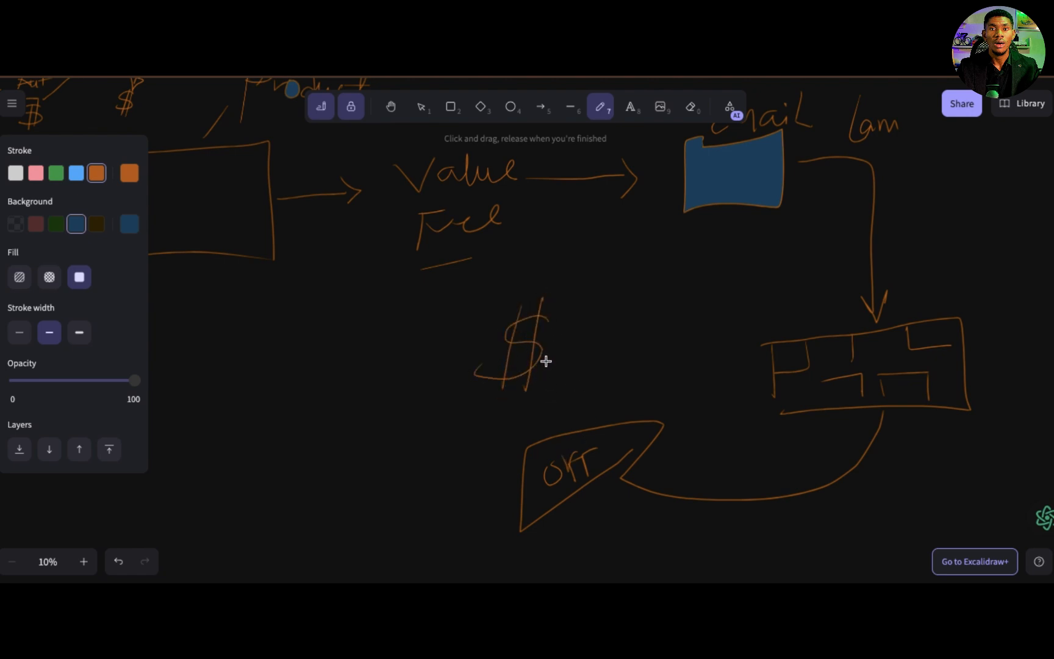
Step: Draw a large spiral of widening loops between the dollar sign and the compartment box
scroll(666, 339, "up", 3)
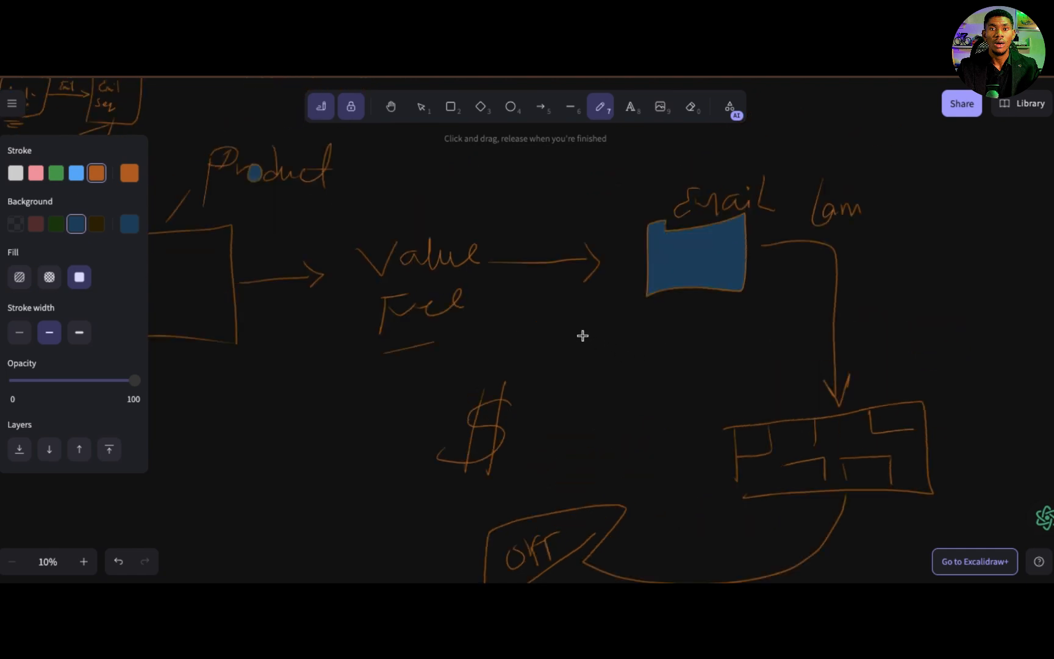
mouse_move(582, 336)
left_mouse_down()
mouse_move(637, 304)
mouse_move(735, 396)
mouse_move(594, 461)
mouse_move(560, 328)
mouse_move(701, 346)
mouse_move(678, 436)
mouse_move(569, 400)
mouse_move(623, 337)
mouse_move(676, 404)
mouse_move(603, 400)
mouse_move(631, 367)
mouse_move(690, 377)
mouse_move(621, 388)
mouse_move(644, 385)
left_mouse_up()
scroll(648, 379, "right", 3)
scroll(648, 379, "down", 1)
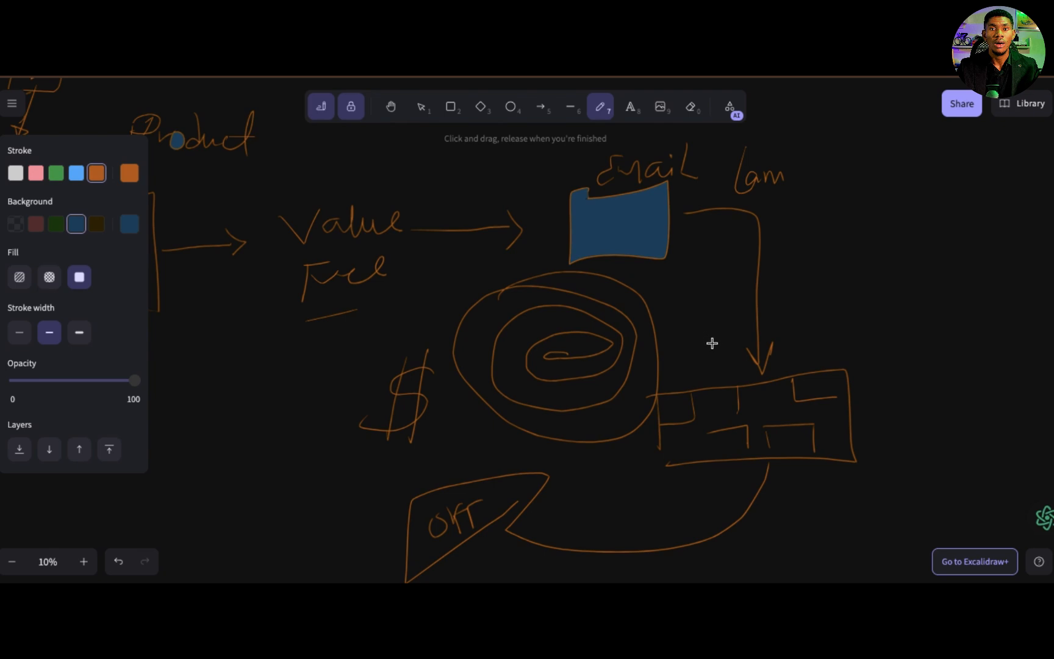
Step: Handwrite "Freelance" and "Remote" in the empty area beside the email diagram, underline "Remote" and draw a vertical line on each side
scroll(713, 342, "right", 10)
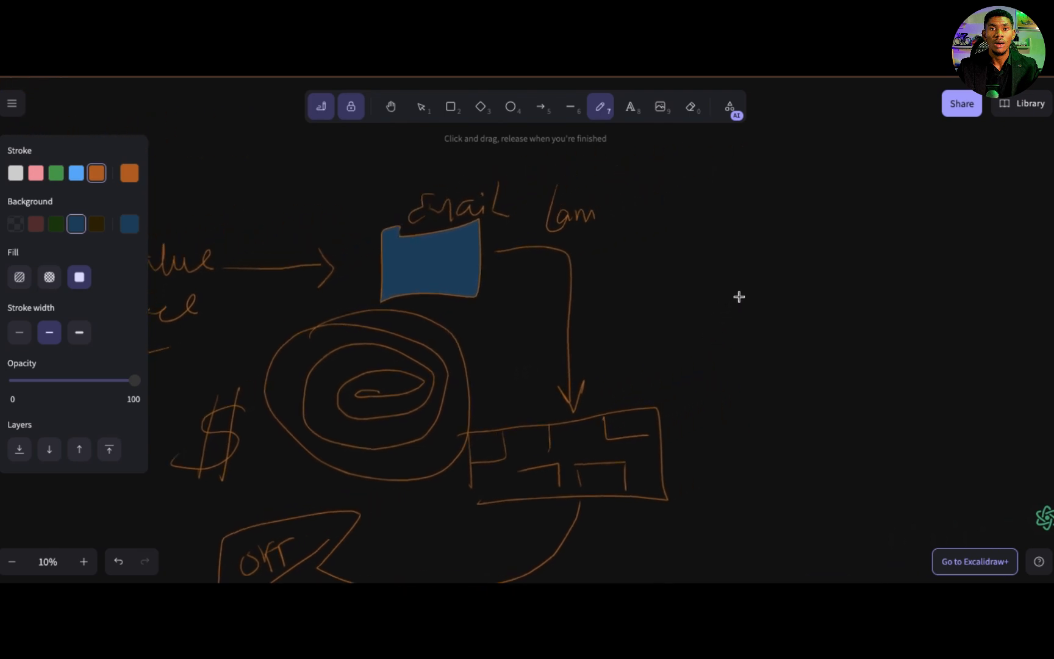
mouse_move(747, 217)
left_mouse_down()
mouse_move(752, 266)
mouse_move(780, 213)
left_mouse_up()
left_click_drag(771, 247, 909, 255)
mouse_move(772, 310)
left_mouse_down()
mouse_move(771, 366)
mouse_move(788, 338)
mouse_move(806, 347)
mouse_move(882, 329)
mouse_move(902, 347)
mouse_move(916, 327)
mouse_move(928, 341)
left_mouse_up()
left_click_drag(748, 391, 907, 372)
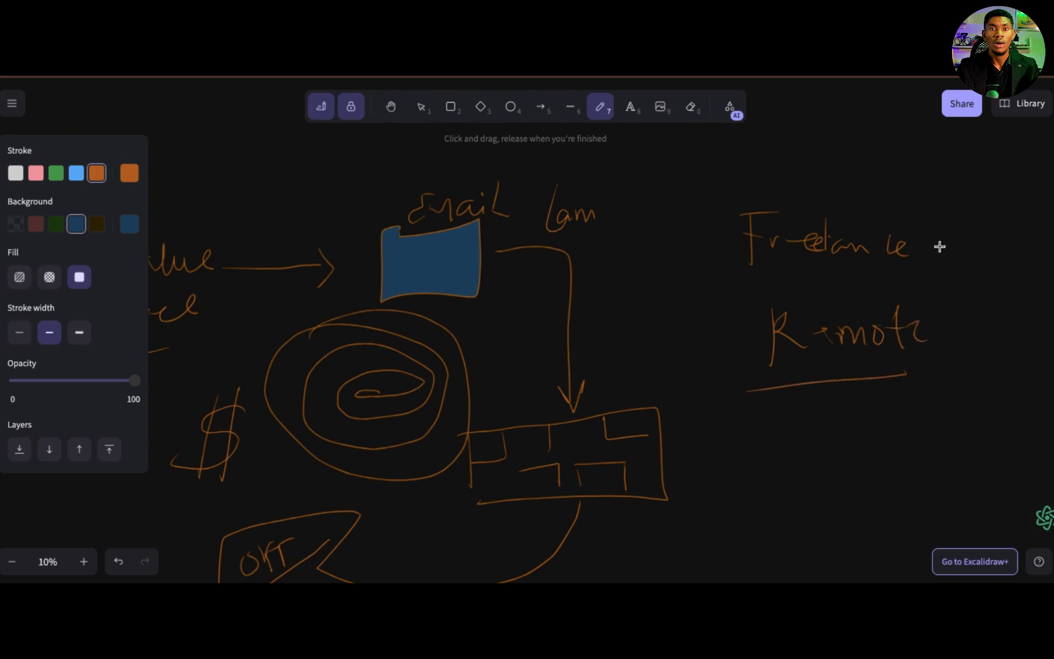
left_click_drag(934, 211, 941, 371)
left_click_drag(710, 202, 720, 370)
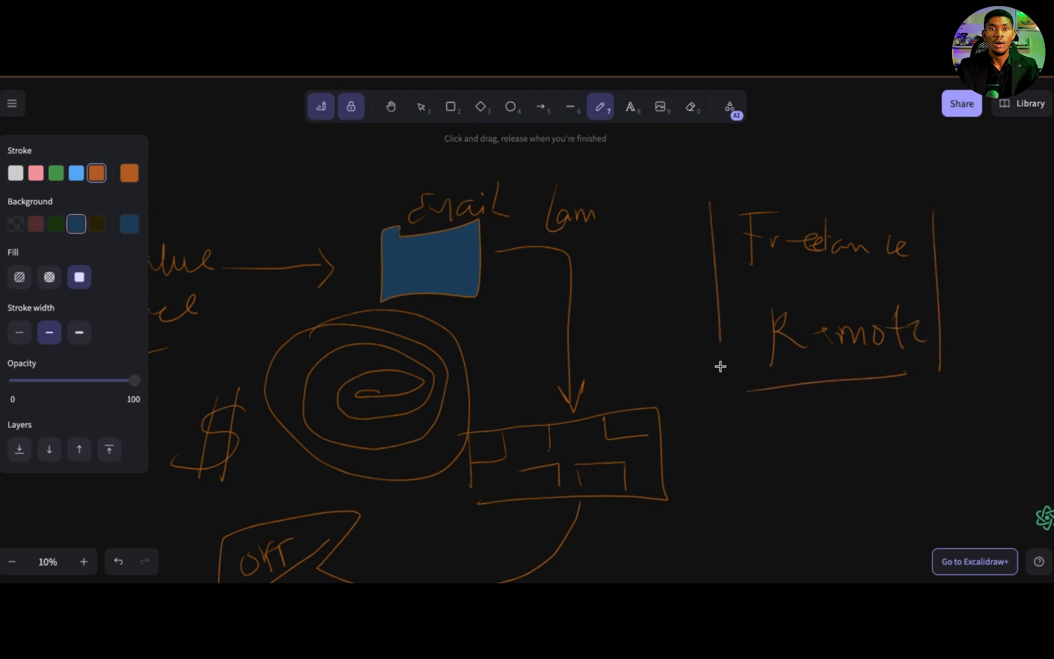
Step: Draw a dollar sign with an outgoing arrow under "Remote" and handwrite "AF" and "RE" below the arrow
scroll(790, 403, "right", 3)
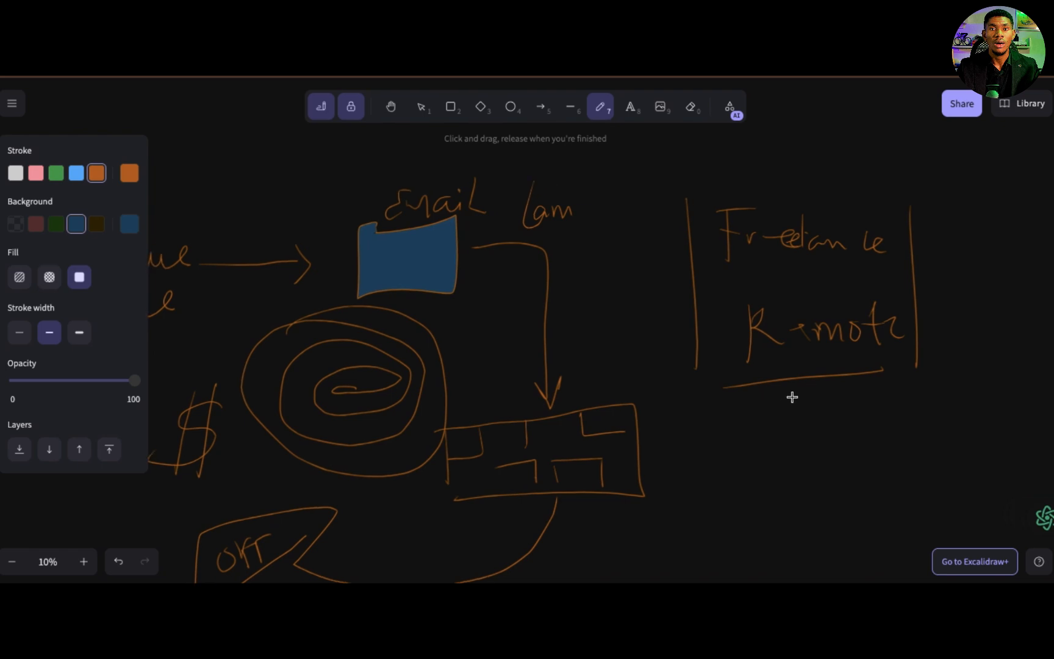
mouse_move(744, 401)
left_mouse_down()
mouse_move(709, 443)
mouse_move(733, 457)
left_mouse_up()
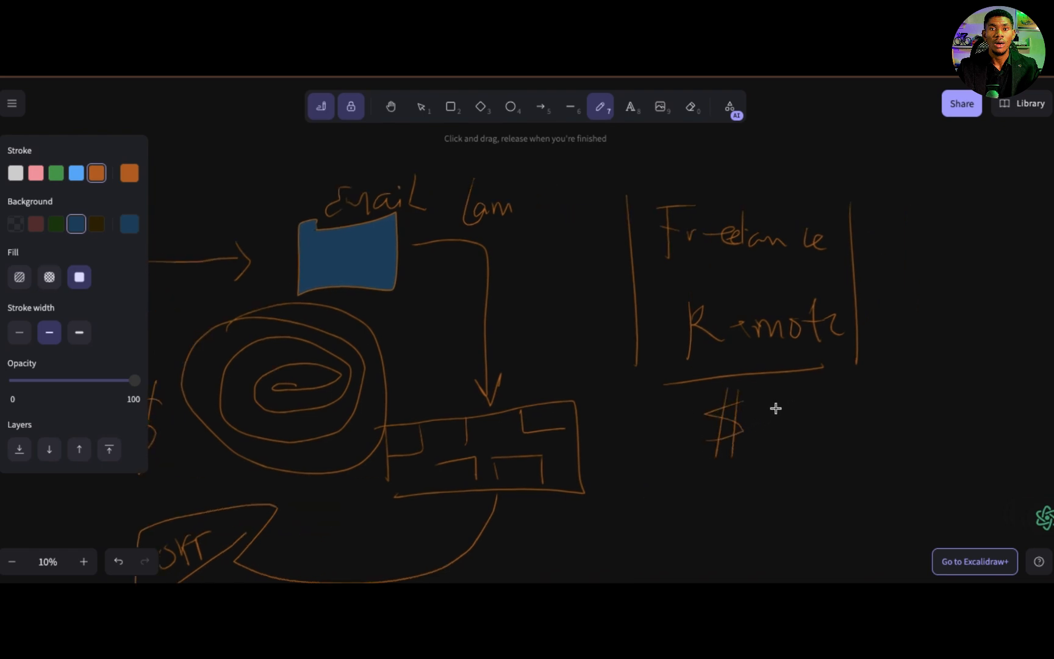
mouse_move(754, 400)
left_mouse_down()
mouse_move(798, 404)
mouse_move(852, 381)
mouse_move(854, 404)
left_mouse_up()
mouse_move(786, 453)
left_mouse_down()
mouse_move(772, 494)
mouse_move(799, 469)
mouse_move(800, 490)
mouse_move(826, 464)
left_mouse_up()
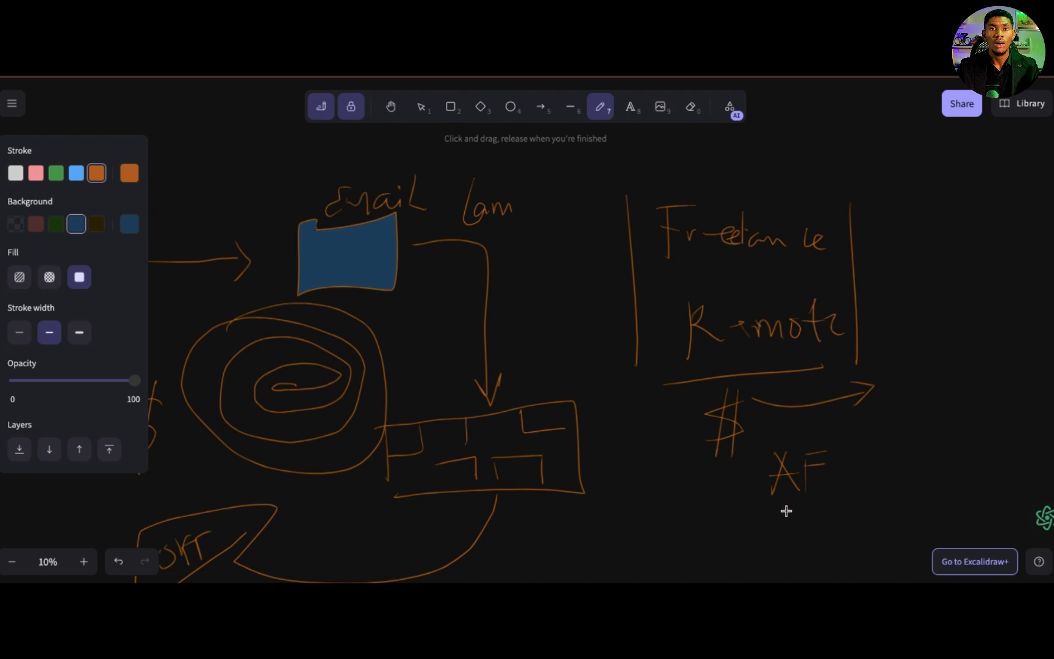
mouse_move(783, 511)
left_mouse_down()
mouse_move(781, 548)
mouse_move(797, 511)
mouse_move(802, 544)
mouse_move(813, 547)
mouse_move(823, 527)
mouse_move(837, 536)
left_mouse_up()
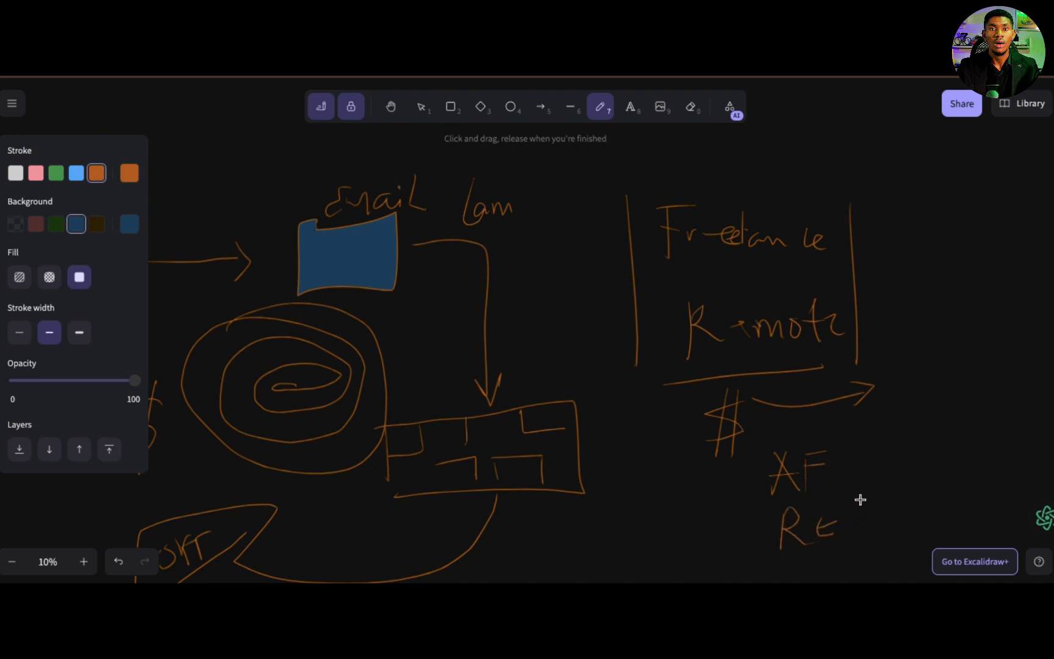